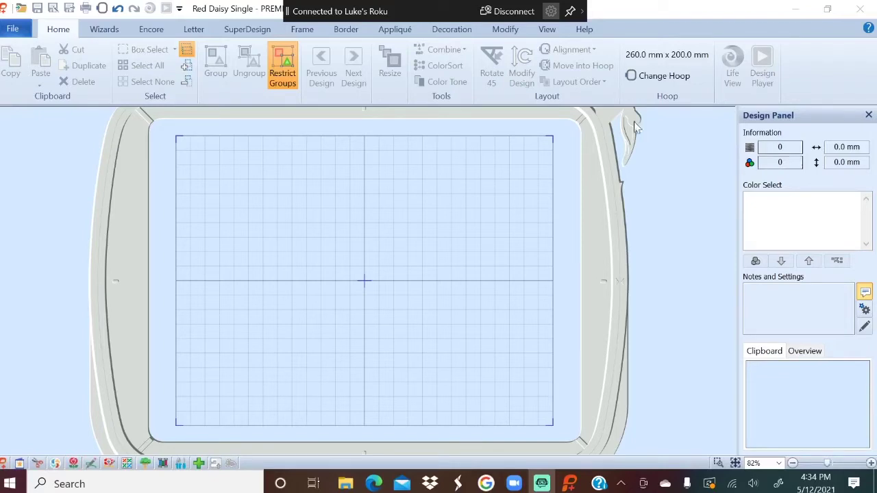
# - Switch to the Oh My Crafty Supplies download library in Microsoft Edge, visit the account page and return to the library
pyautogui.click(570, 11)
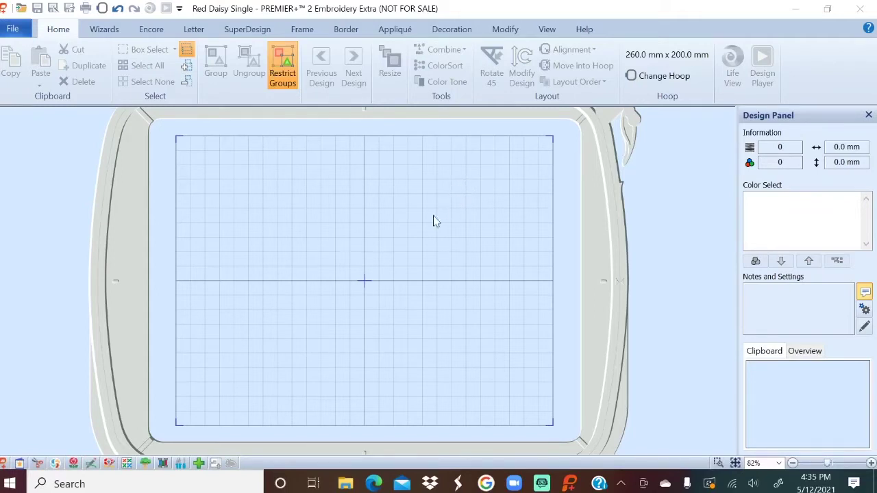
pyautogui.click(374, 484)
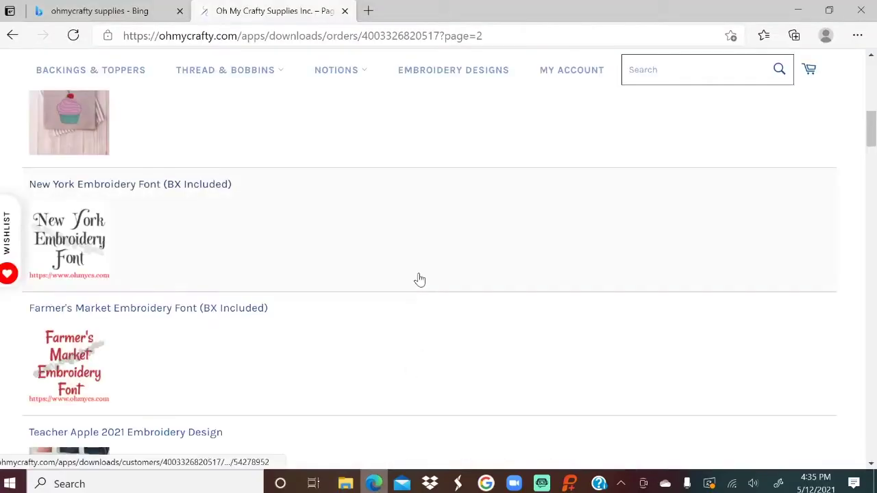
pyautogui.moveTo(870, 130); pyautogui.dragTo(872, 58)
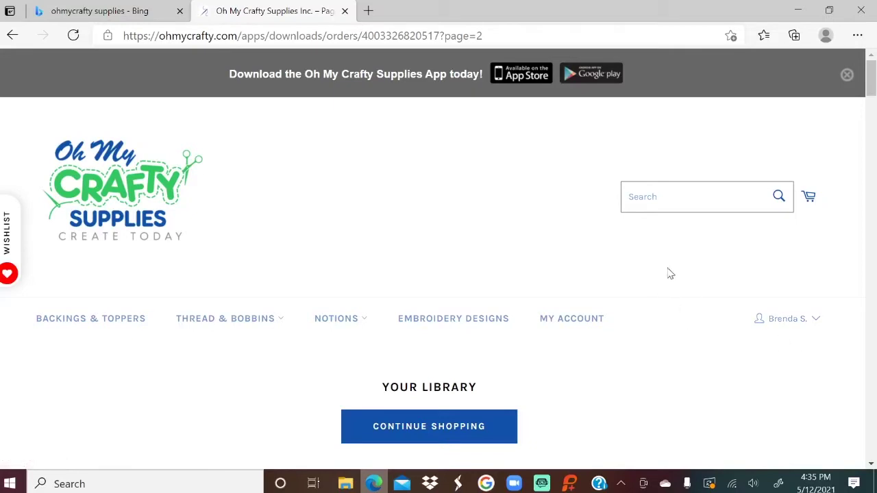
pyautogui.scroll(-1, 669, 274)
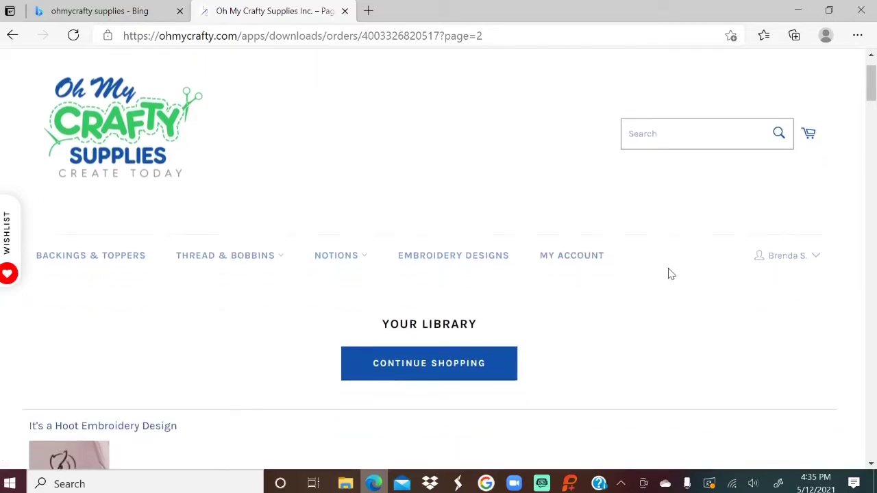
pyautogui.click(580, 261)
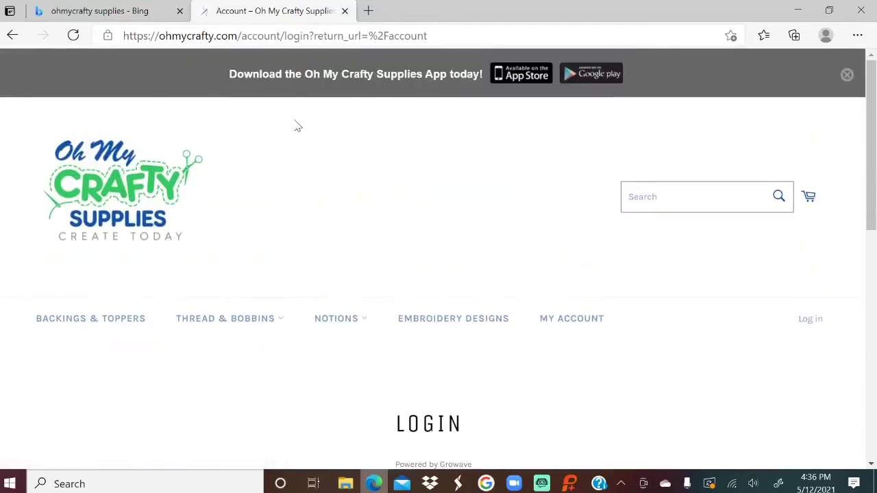
pyautogui.click(12, 36)
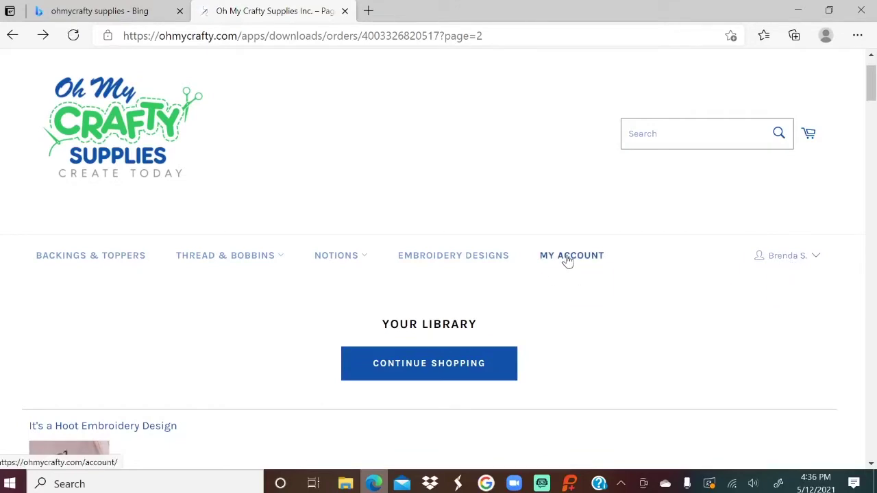
# - Look through the purchased designs in the library and open Cupcake Solid Stitch 2021 Embroidery Design
pyautogui.scroll(-3, 575, 309)
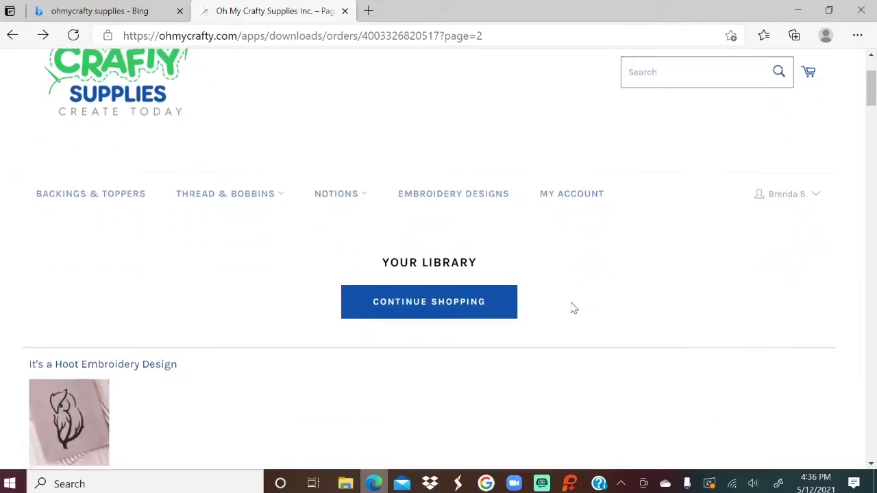
pyautogui.scroll(-3, 566, 299)
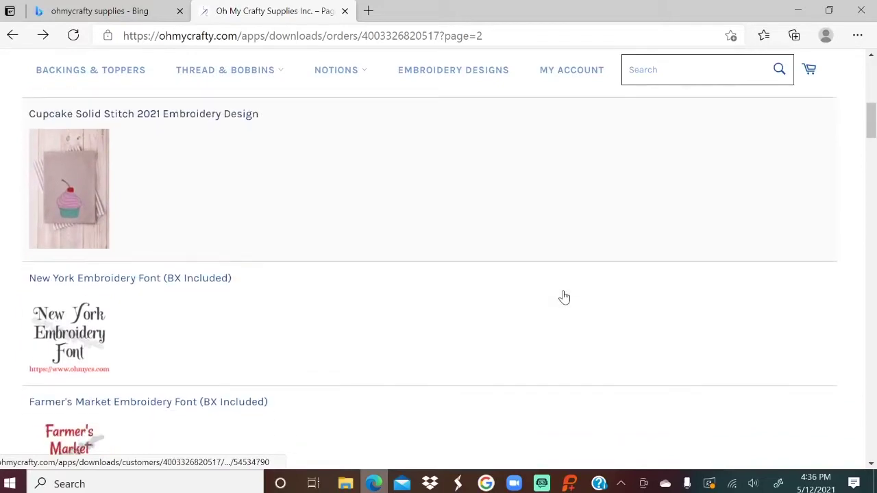
pyautogui.scroll(5, 559, 294)
pyautogui.scroll(1, 560, 290)
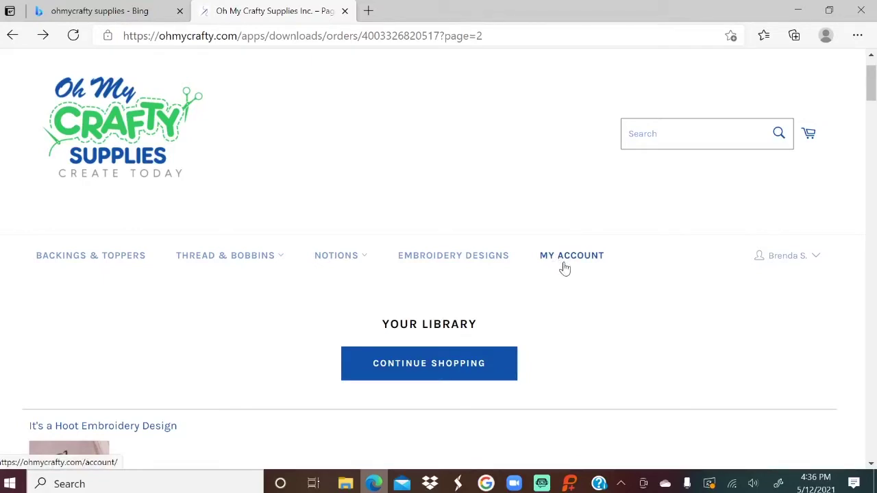
pyautogui.scroll(-4, 560, 296)
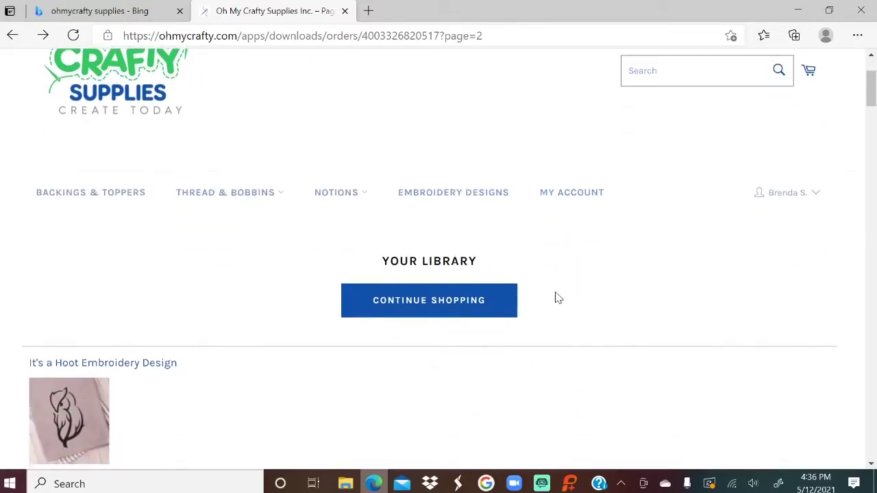
pyautogui.scroll(-4, 549, 286)
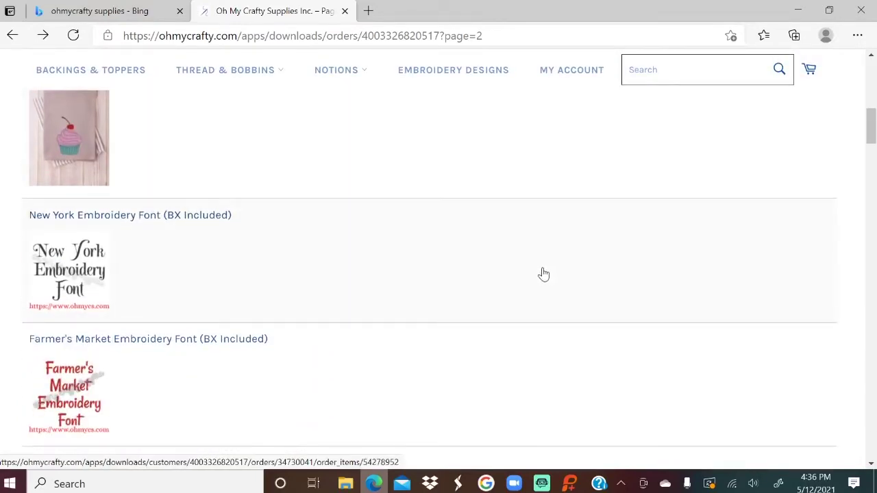
pyautogui.scroll(1, 543, 274)
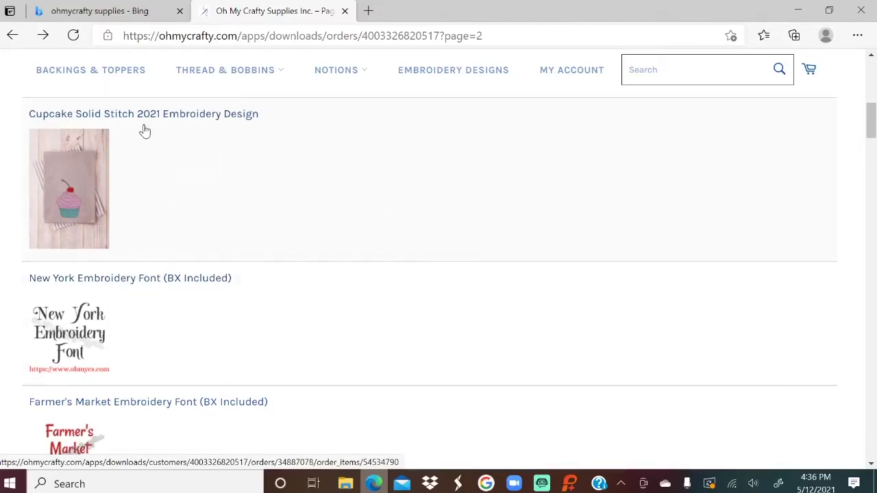
pyautogui.scroll(1, 261, 175)
pyautogui.scroll(1, 261, 174)
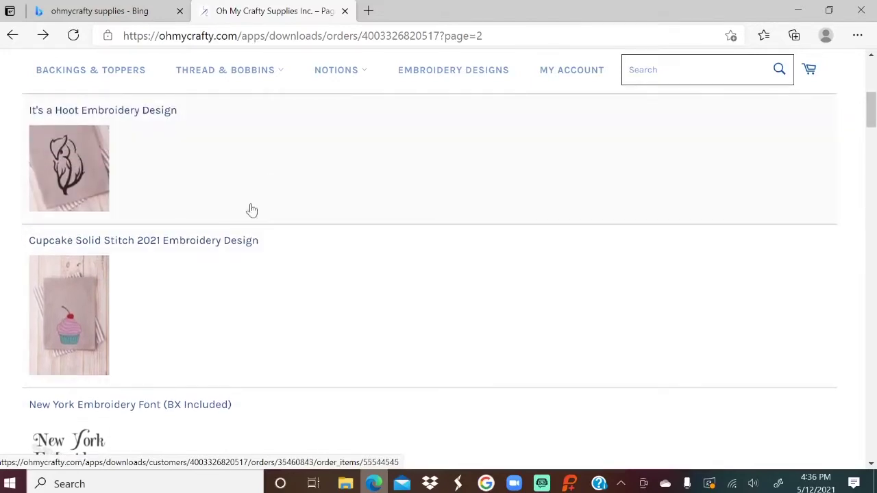
pyautogui.click(204, 246)
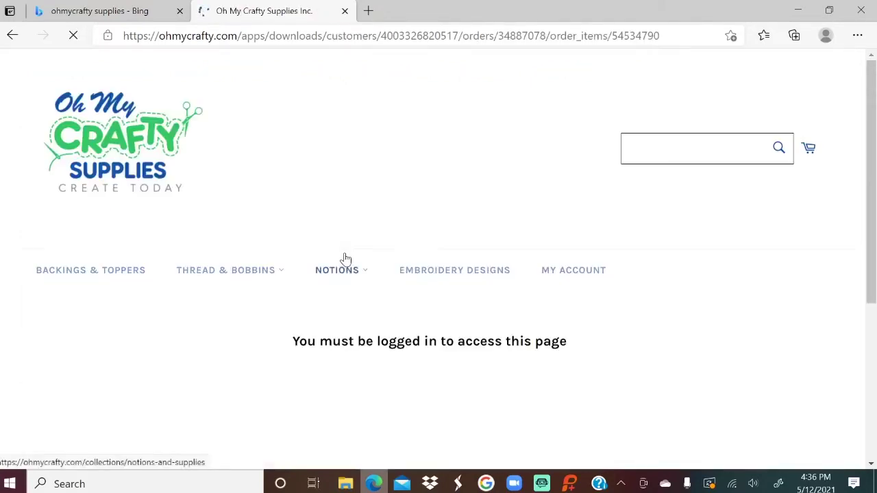
# - Log in to the store account with the customer's e-mail address and the account password
pyautogui.scroll(-1, 331, 260)
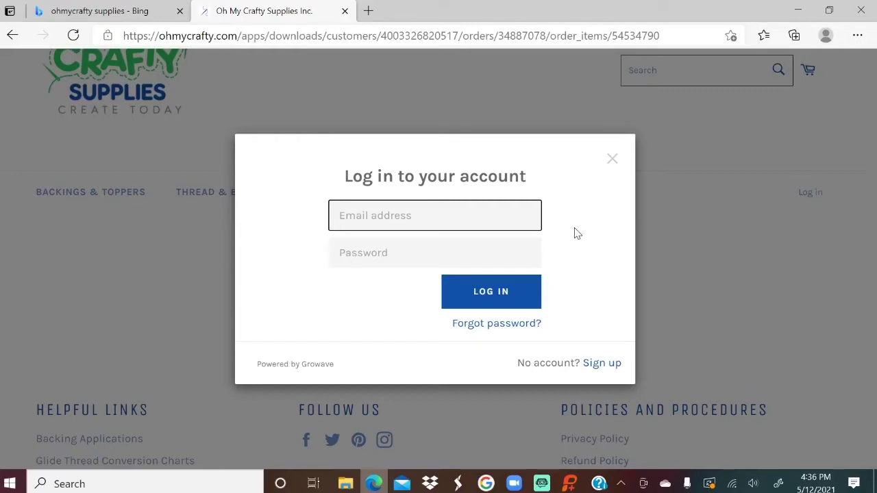
pyautogui.write('bs')
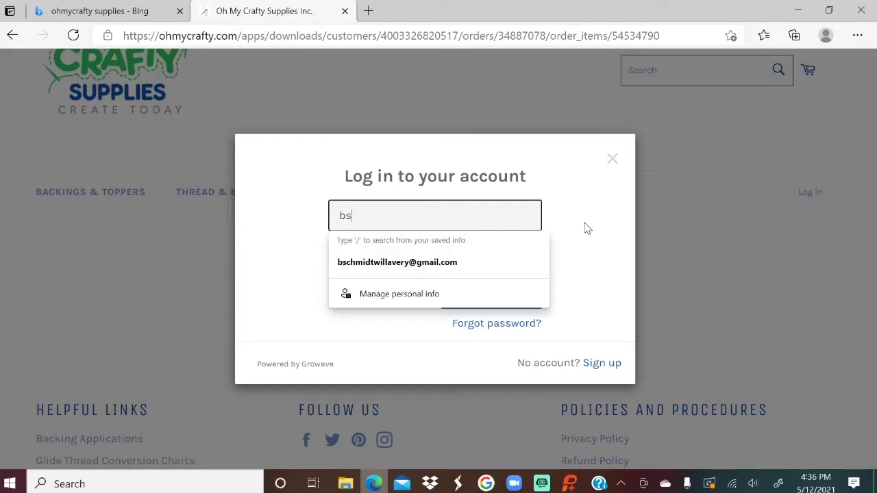
pyautogui.click(441, 269)
pyautogui.click(472, 261)
pyautogui.write('•••••')
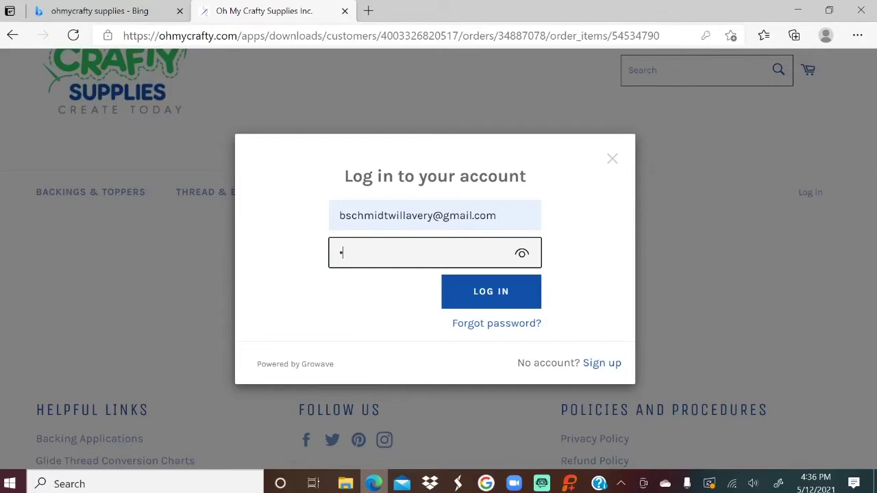
pyautogui.write('•')
pyautogui.click(502, 294)
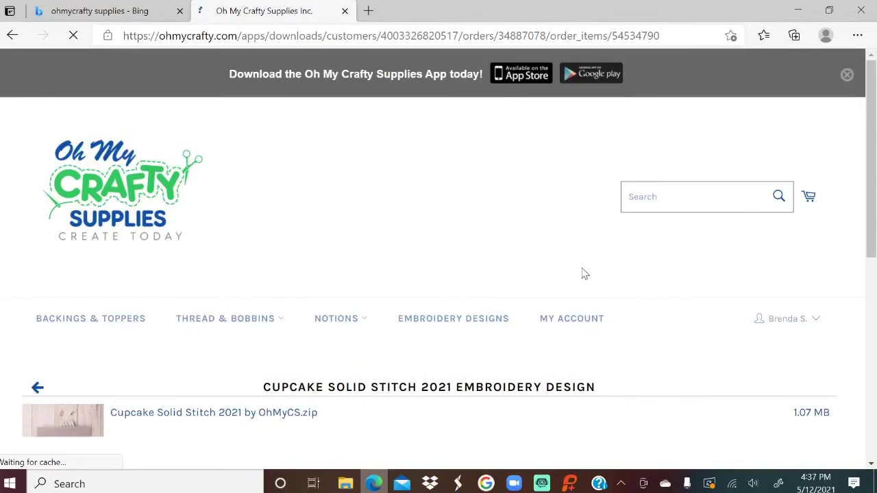
# - Download Cupcake Solid Stitch 2021 by OhMyCS.zip and open the downloaded archive
pyautogui.scroll(-3, 582, 283)
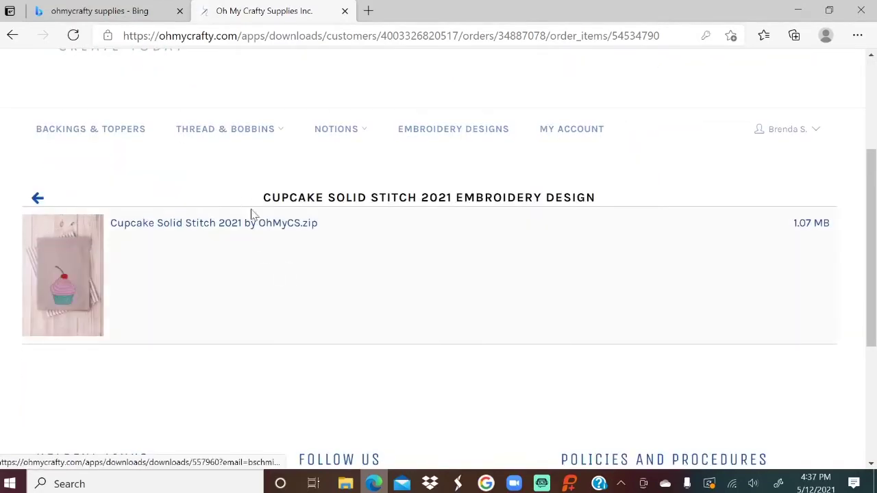
pyautogui.click(538, 253)
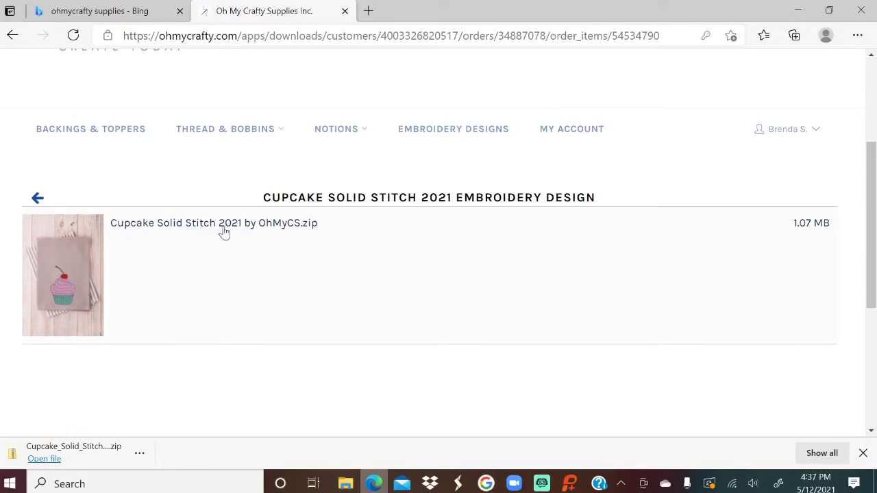
pyautogui.click(44, 459)
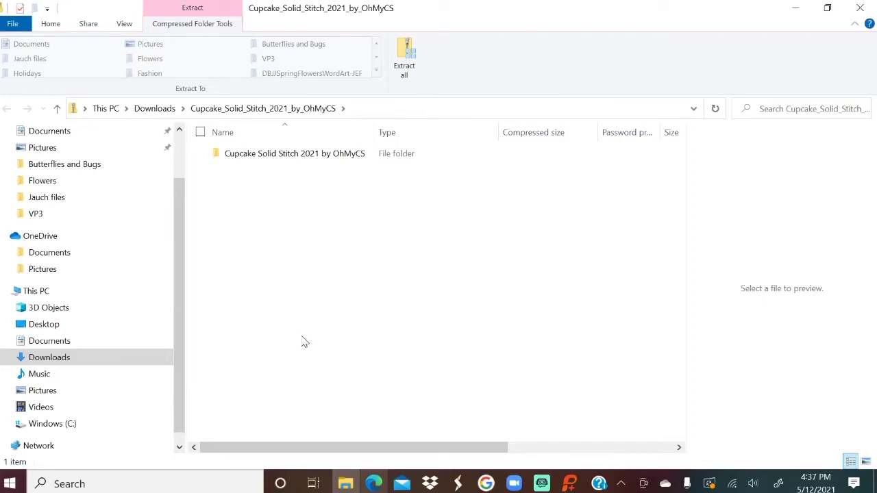
# - Open the Cupcake Solid Stitch 2021 by OhMyCS folder in the archive and sort its files by type to review the embroidery formats
pyautogui.moveTo(180, 261); pyautogui.dragTo(180, 190)
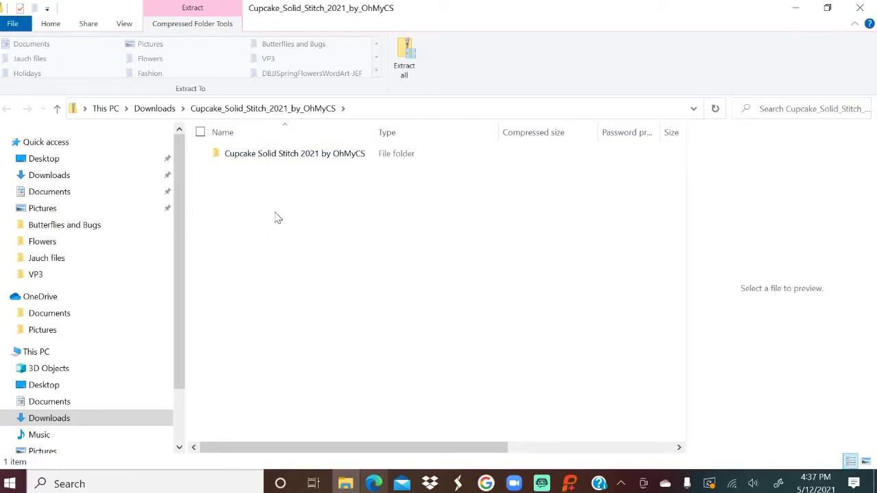
pyautogui.doubleClick(270, 156)
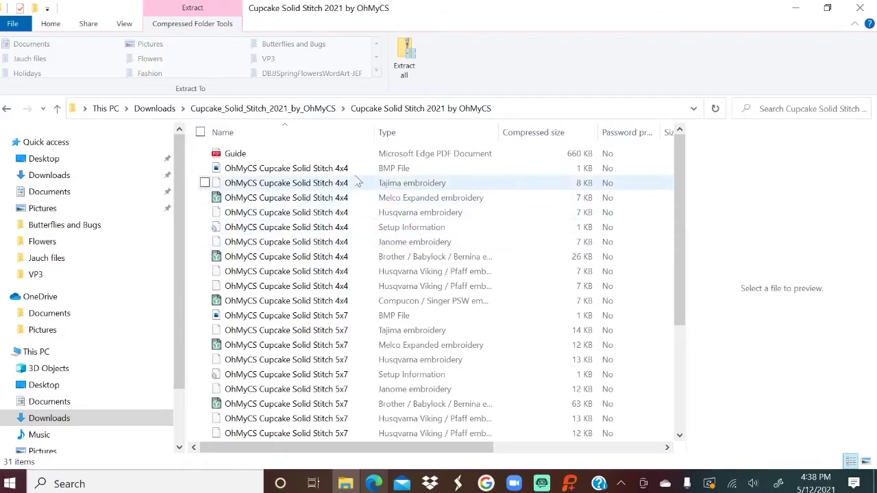
pyautogui.click(431, 133)
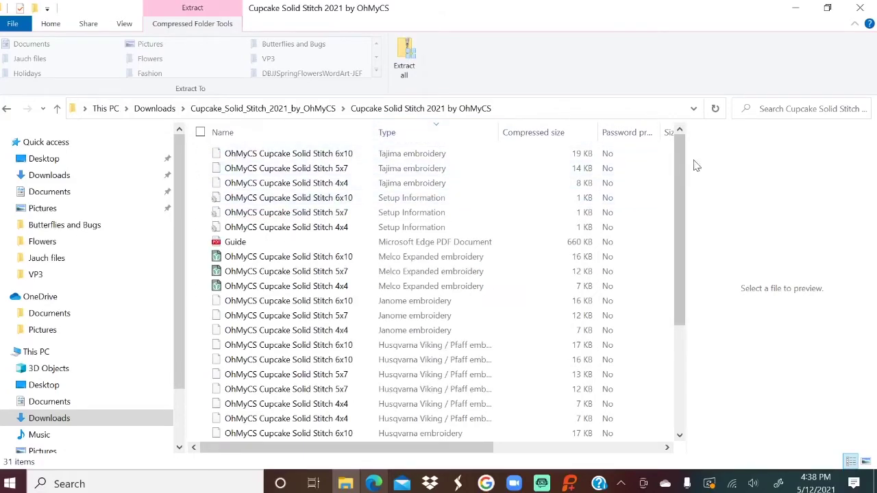
pyautogui.moveTo(677, 180); pyautogui.dragTo(678, 282)
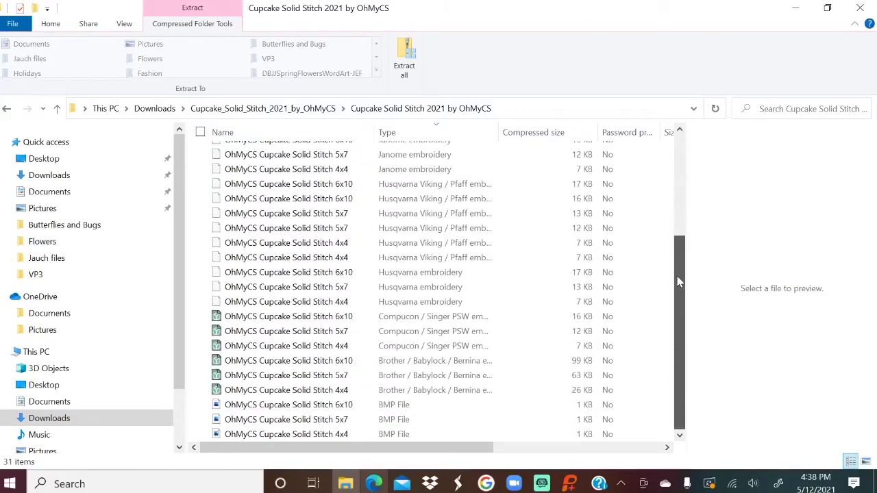
pyautogui.moveTo(678, 281); pyautogui.dragTo(665, 247)
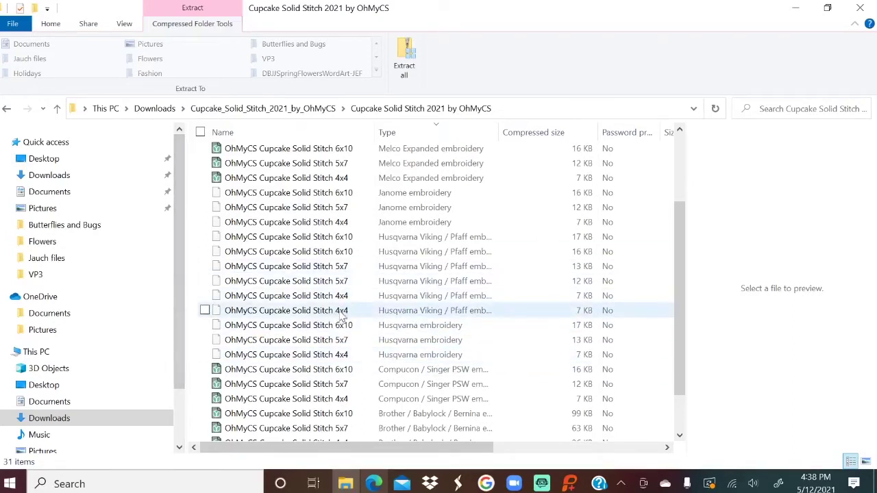
# - Copy the 6x10, 5x7 and 4x4 Husqvarna embroidery files into the My Designs folder under Documents, Premier+2
pyautogui.moveTo(177, 272); pyautogui.dragTo(175, 332)
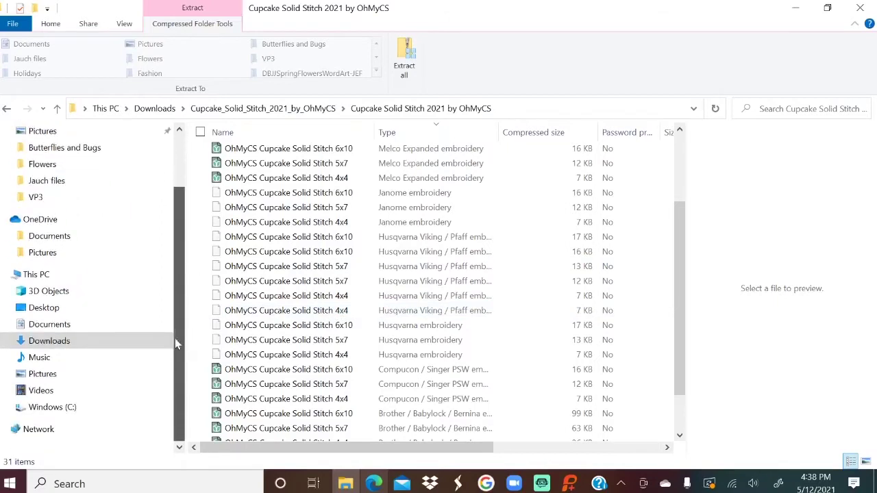
pyautogui.click(6, 324)
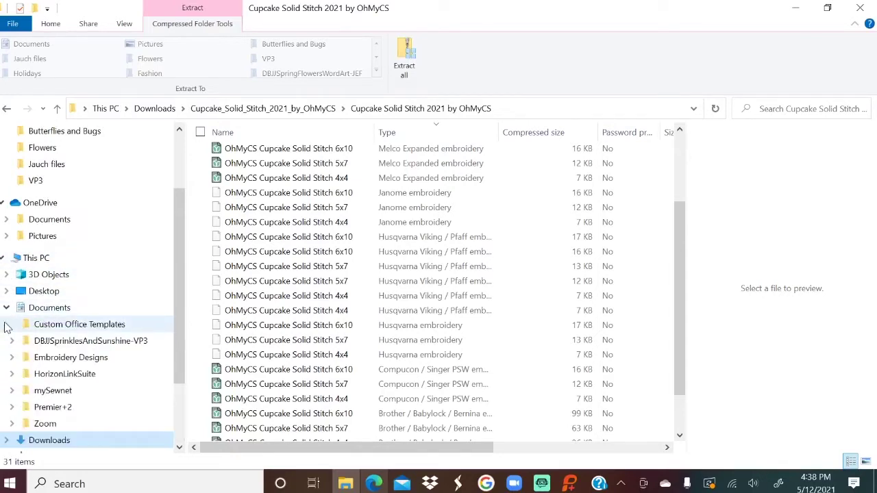
pyautogui.click(12, 407)
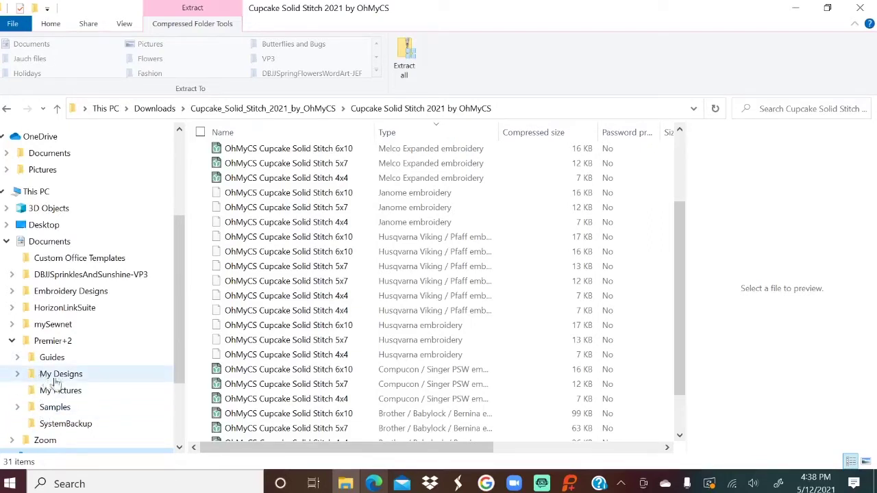
pyautogui.click(217, 331)
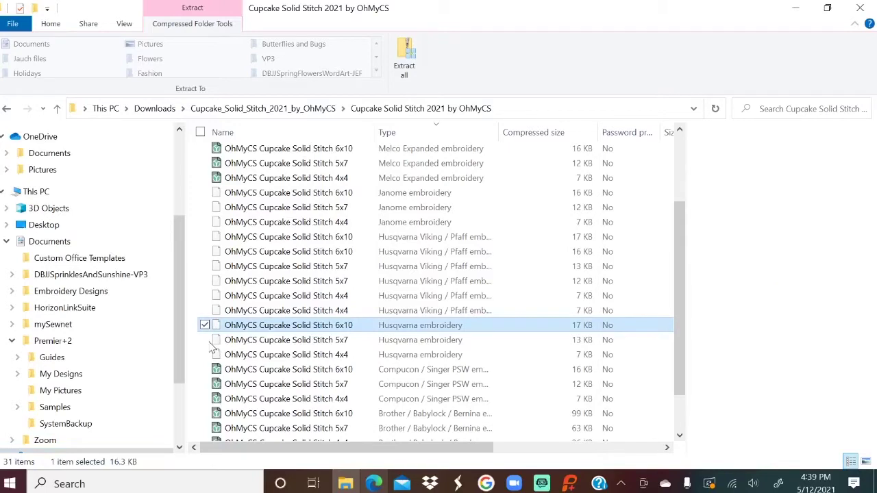
pyautogui.click(206, 341)
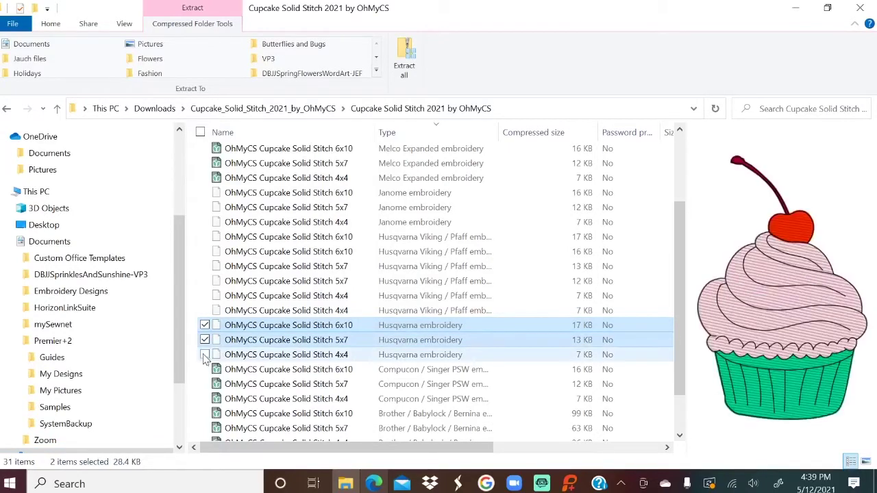
pyautogui.click(205, 355)
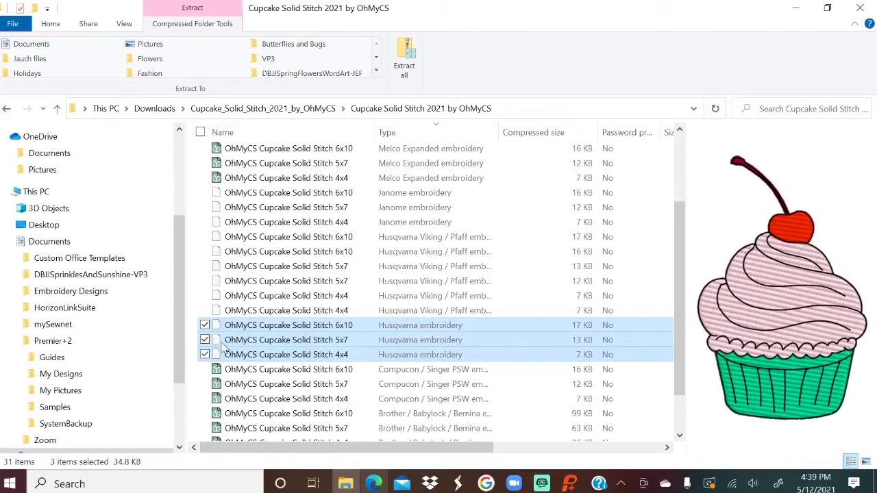
pyautogui.moveTo(228, 342); pyautogui.dragTo(95, 381)
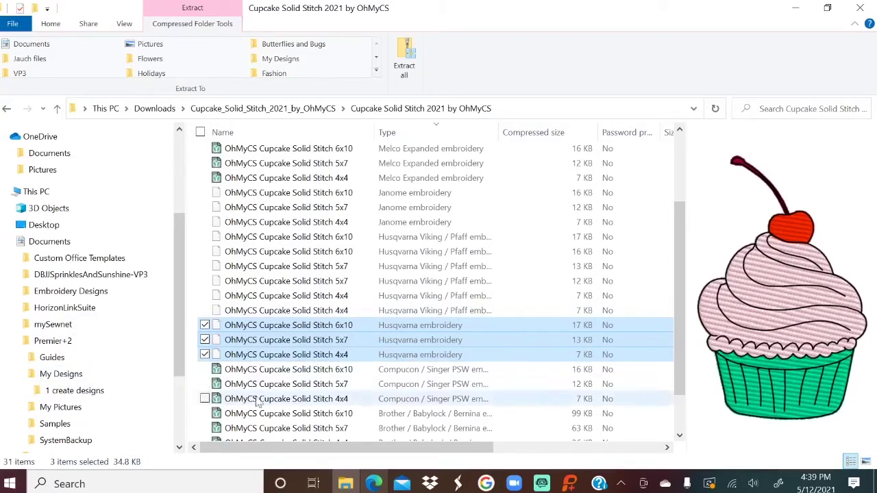
# - Open the My Designs folder and preview the OhMyCS Cupcake Solid Stitch 4x4 file
pyautogui.click(62, 378)
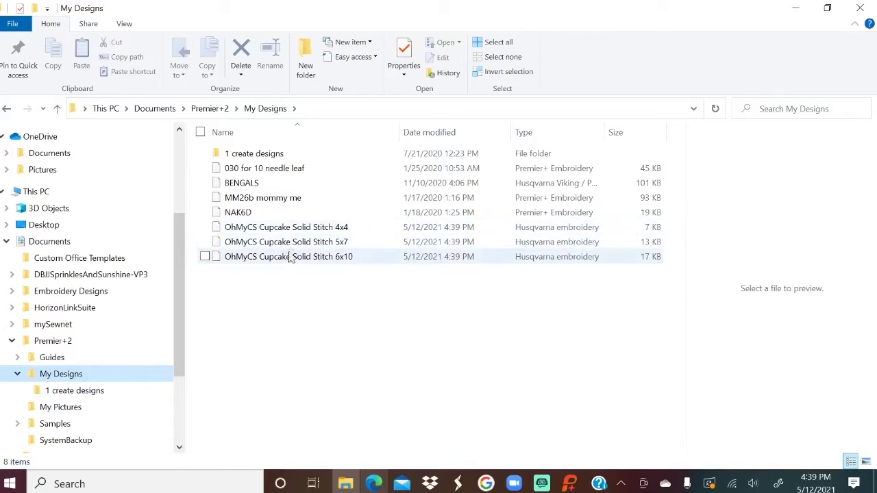
pyautogui.click(291, 230)
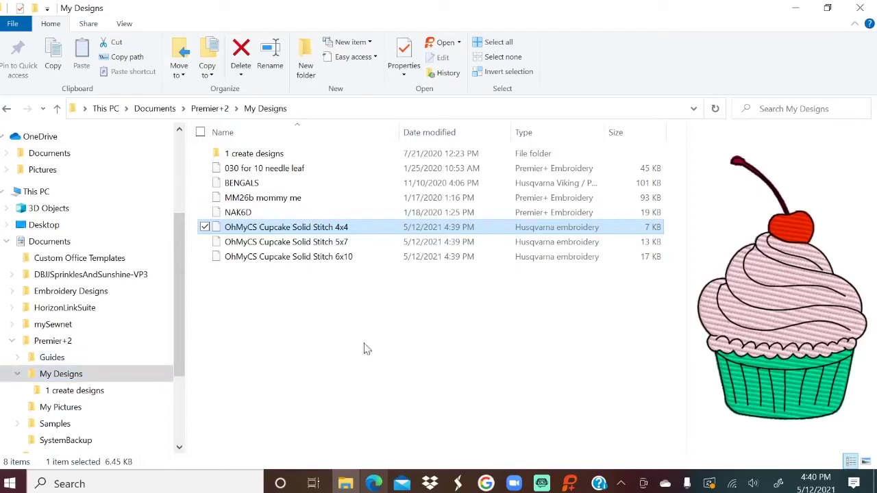
# - Create a new folder inside My Designs and name it new york font
pyautogui.rightClick(109, 378)
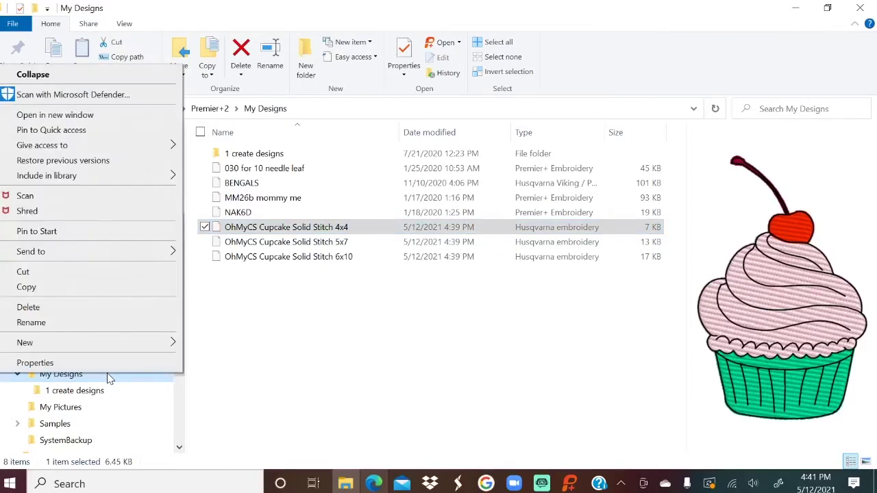
pyautogui.moveTo(154, 346)
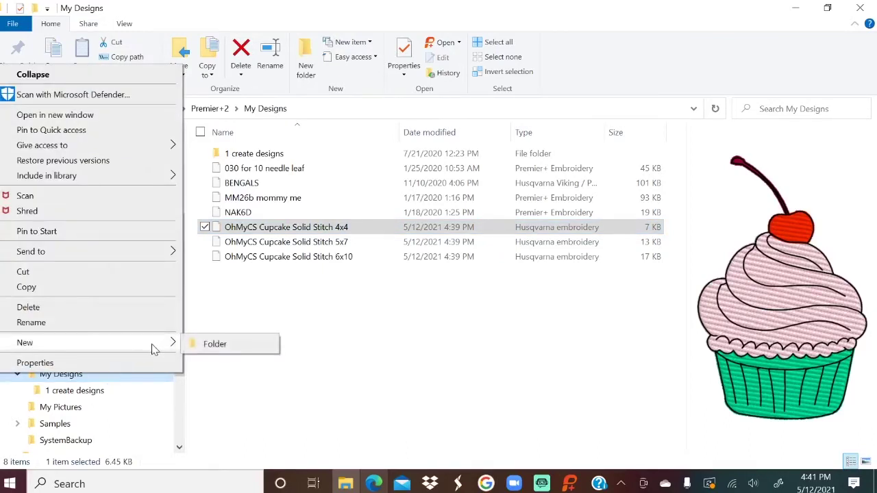
pyautogui.click(212, 348)
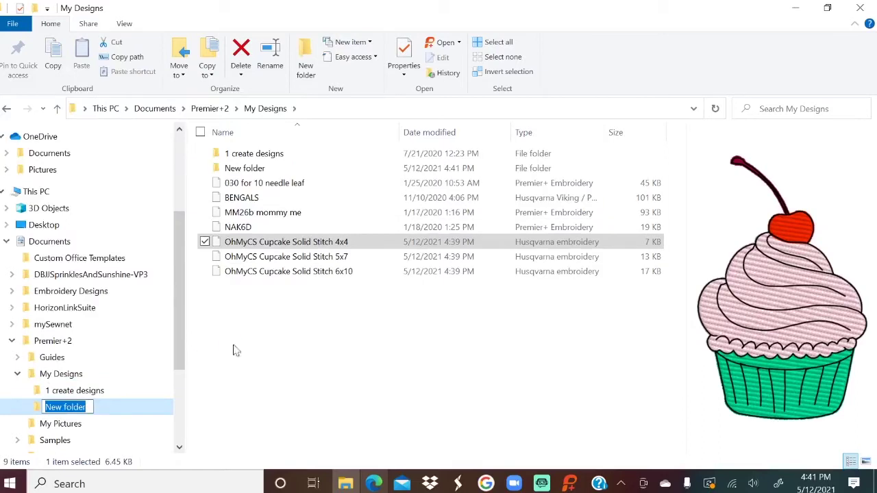
pyautogui.rightClick(238, 168)
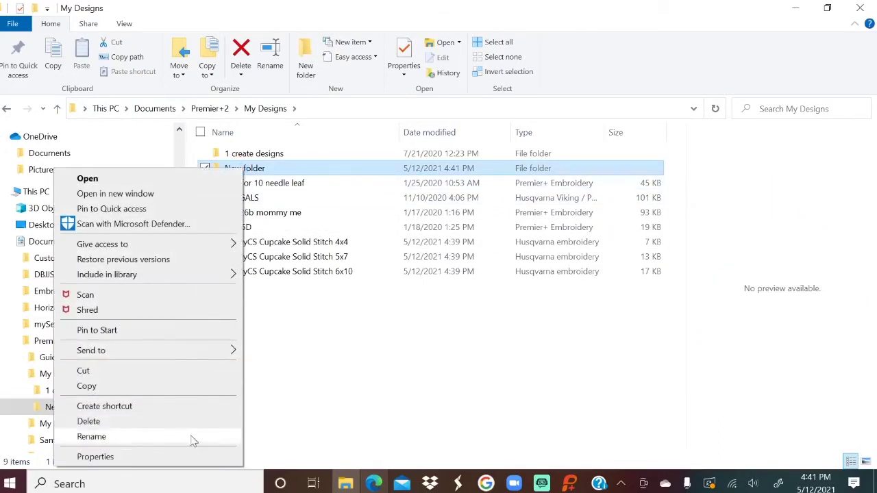
pyautogui.click(192, 437)
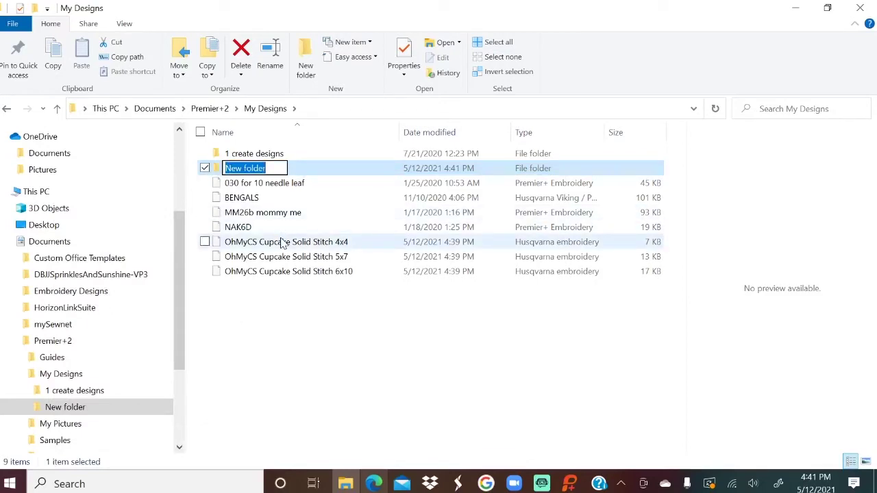
pyautogui.write('new y')
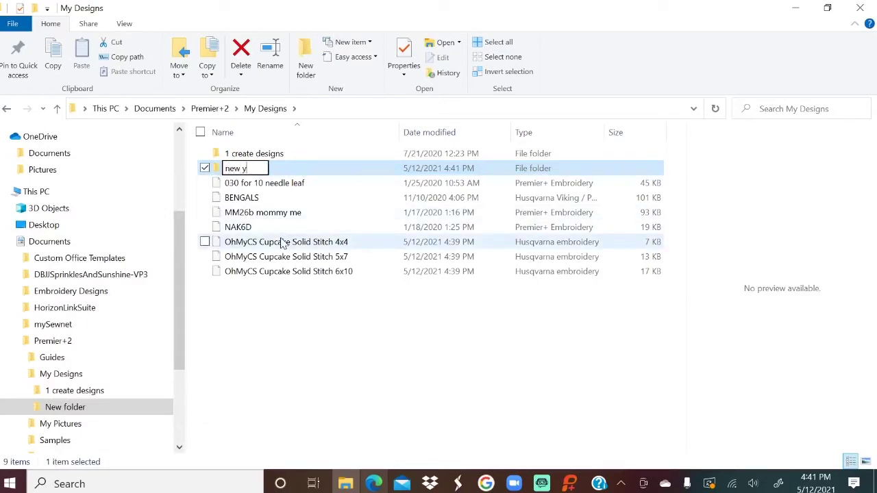
pyautogui.write('ork font')
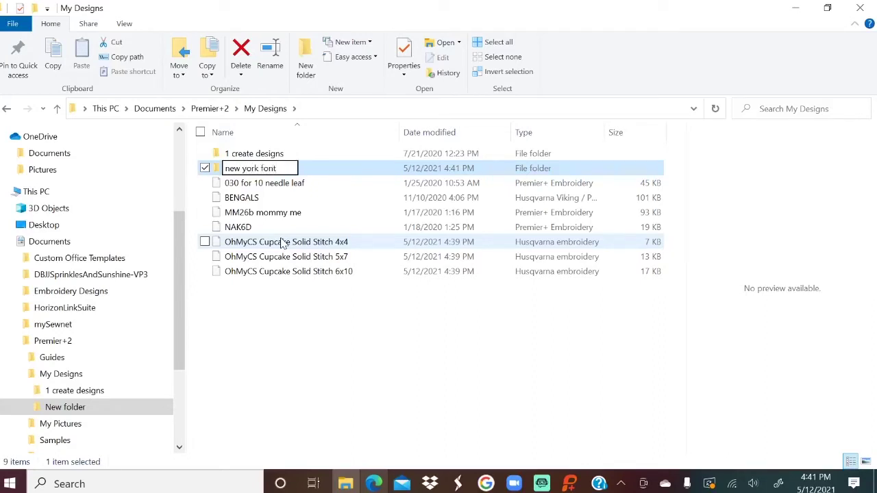
pyautogui.press('Return')
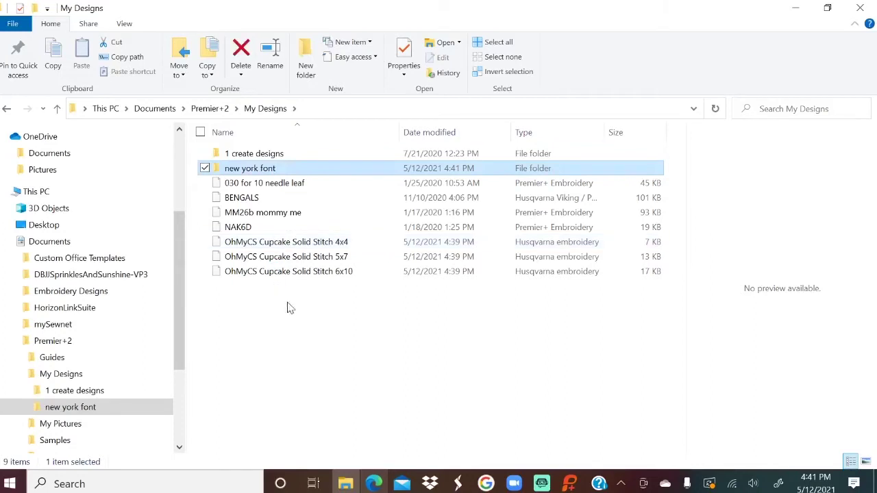
# - Switch to the Oh My Crafty Supplies site in Edge and open the account's library of downloadable files
pyautogui.click(376, 484)
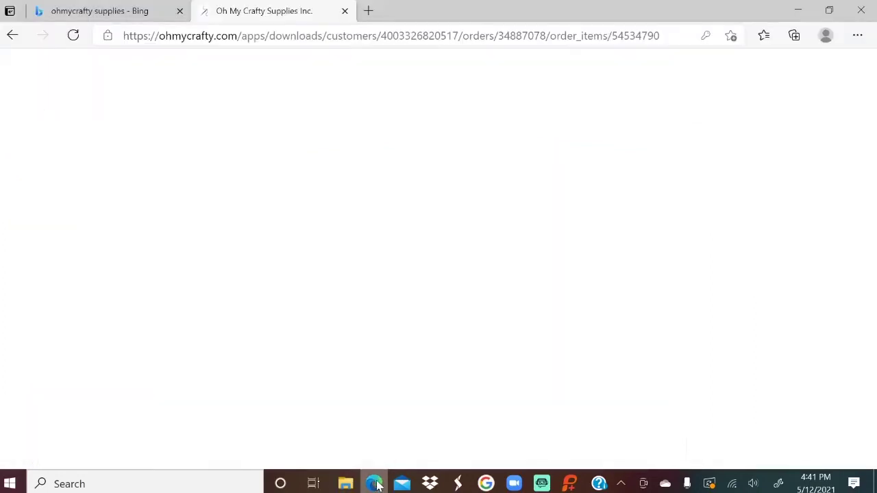
pyautogui.scroll(-3, 366, 312)
pyautogui.scroll(2, 364, 314)
pyautogui.scroll(3, 363, 314)
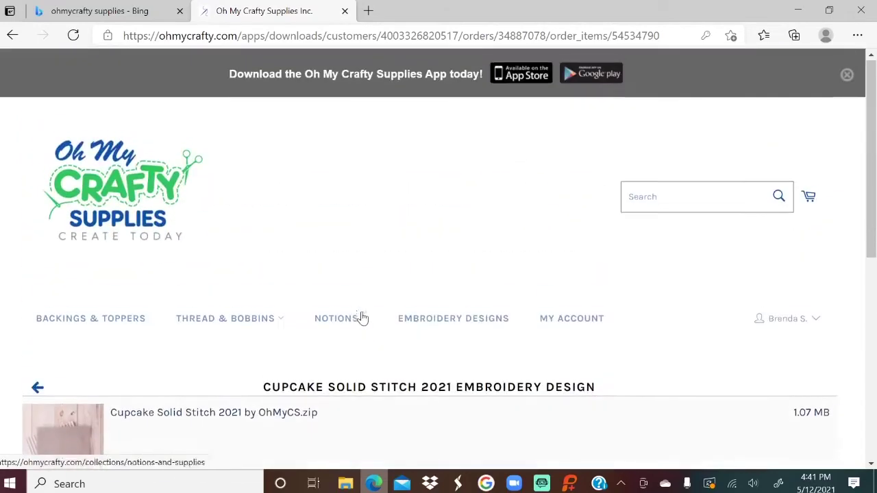
pyautogui.click(564, 323)
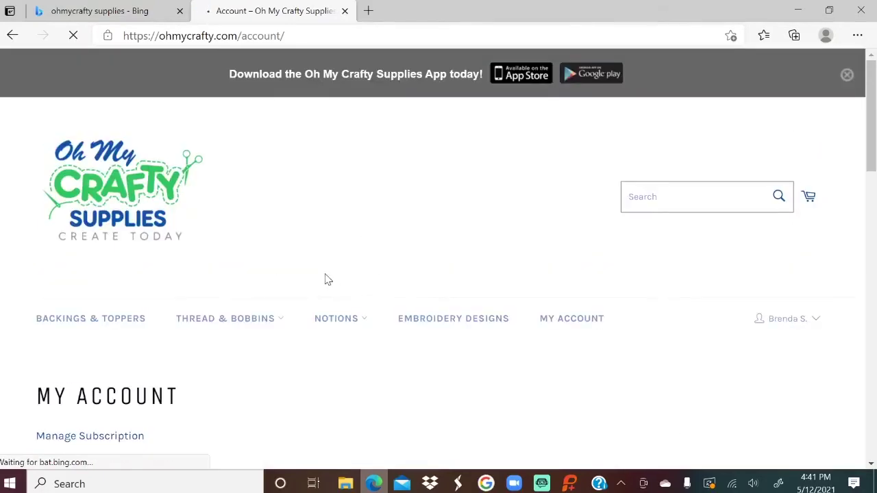
pyautogui.scroll(-4, 346, 255)
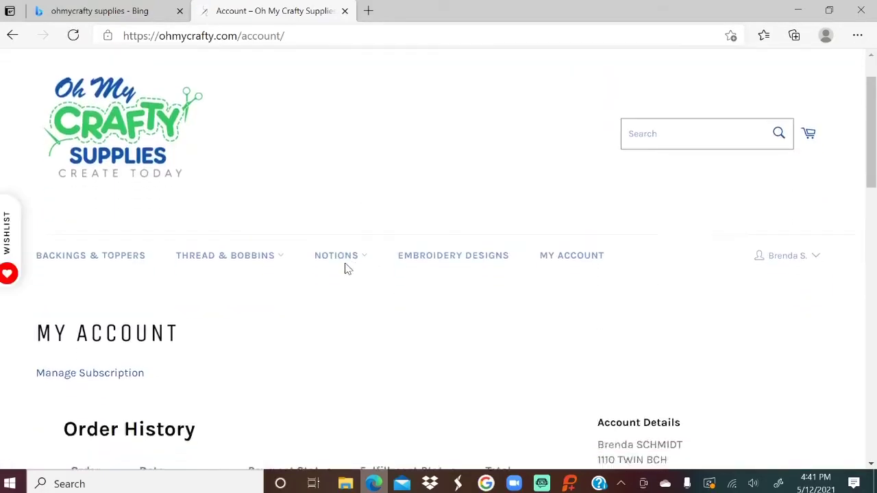
pyautogui.scroll(-3, 344, 254)
pyautogui.scroll(5, 349, 248)
pyautogui.scroll(2, 374, 246)
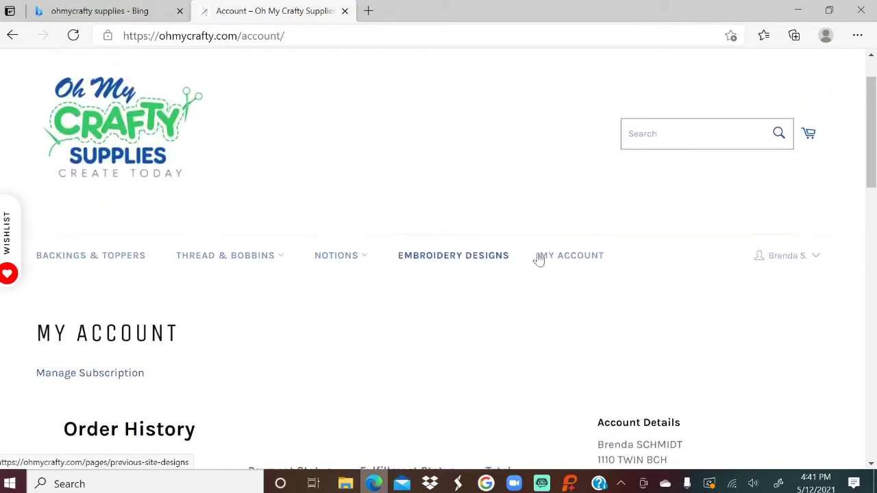
pyautogui.scroll(-3, 411, 294)
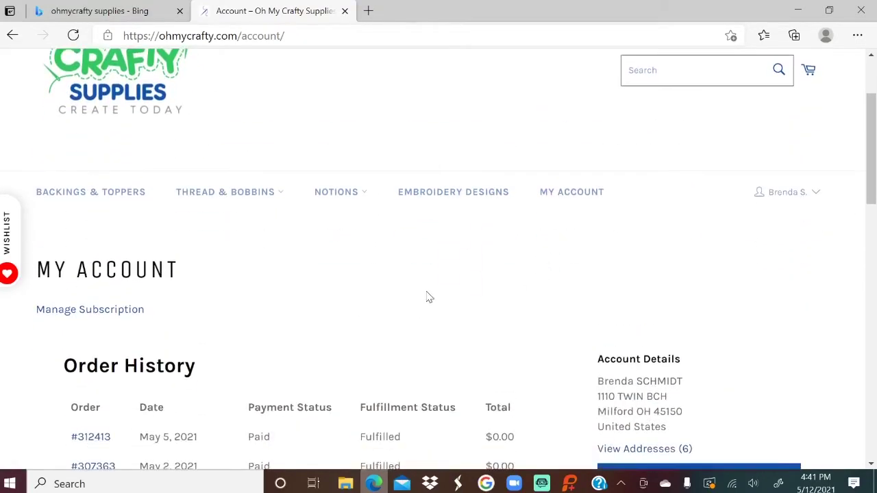
pyautogui.scroll(-2, 425, 301)
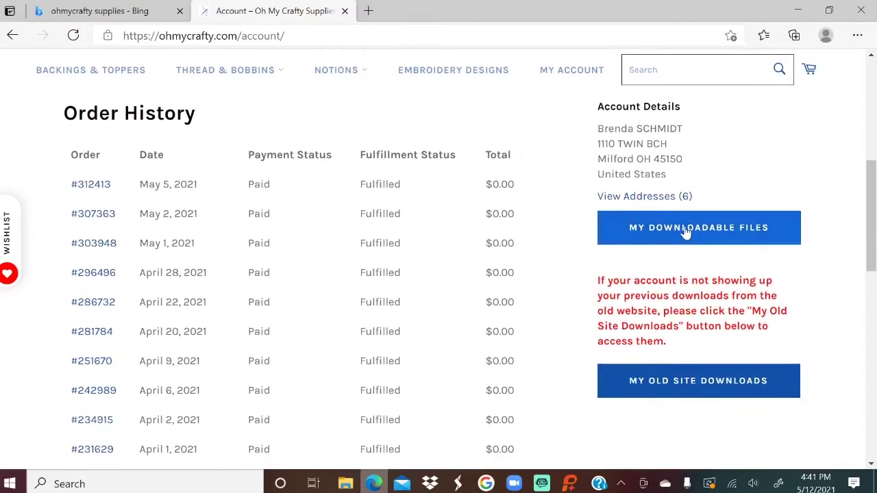
pyautogui.click(685, 232)
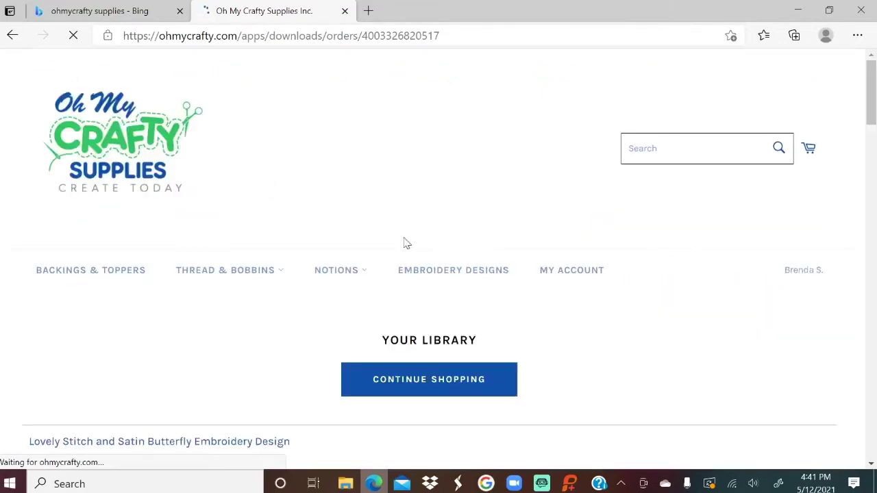
# - Find New York Embroidery Font (BX Included) on the library's second page and open its download page
pyautogui.scroll(-1, 370, 302)
pyautogui.scroll(-5, 370, 301)
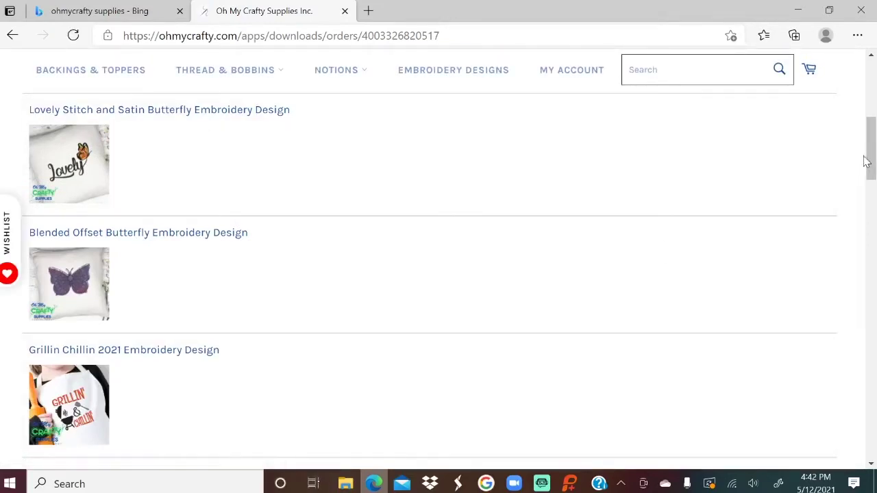
pyautogui.moveTo(873, 164); pyautogui.dragTo(872, 352)
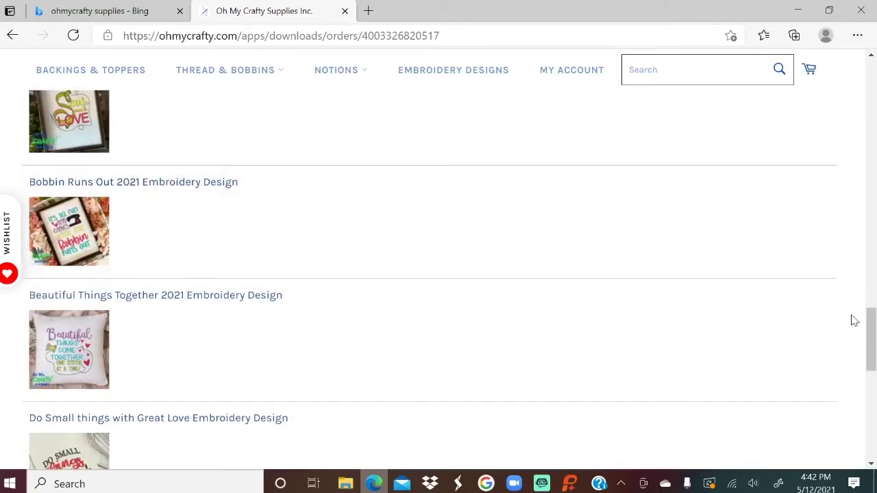
pyautogui.scroll(-7, 439, 274)
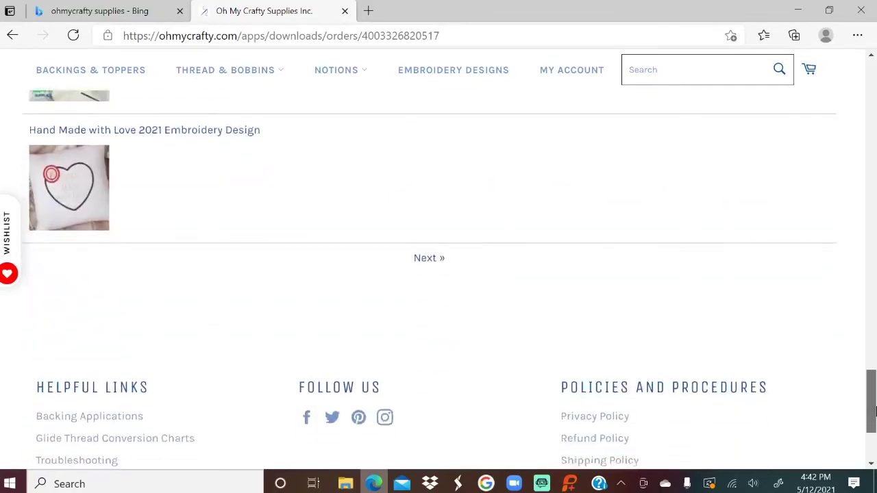
pyautogui.scroll(2, 781, 374)
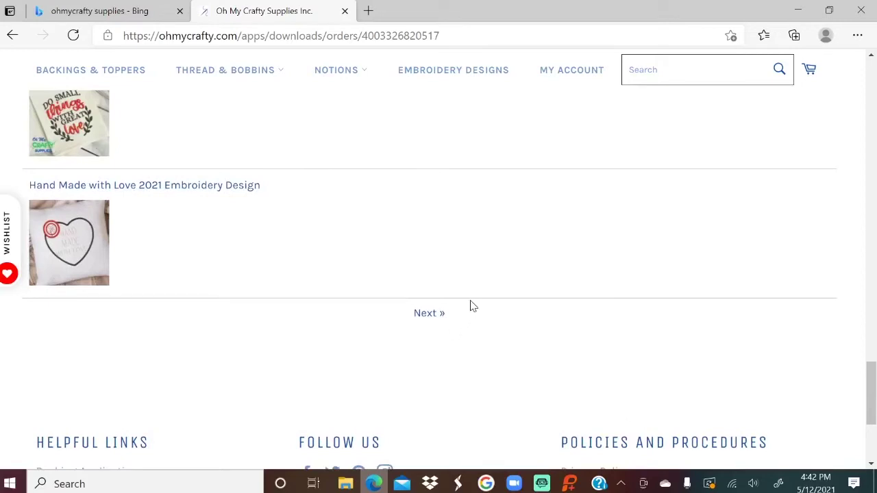
pyautogui.click(431, 313)
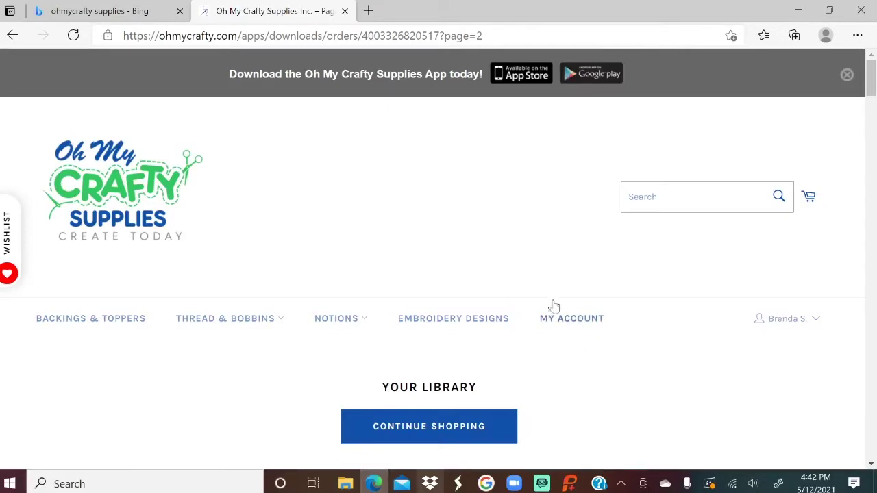
pyautogui.scroll(-2, 442, 312)
pyautogui.scroll(-6, 442, 312)
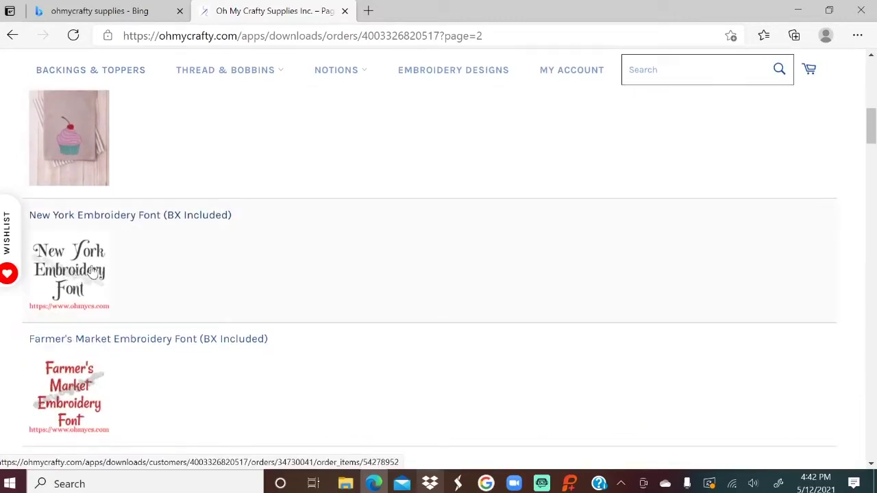
pyautogui.click(133, 222)
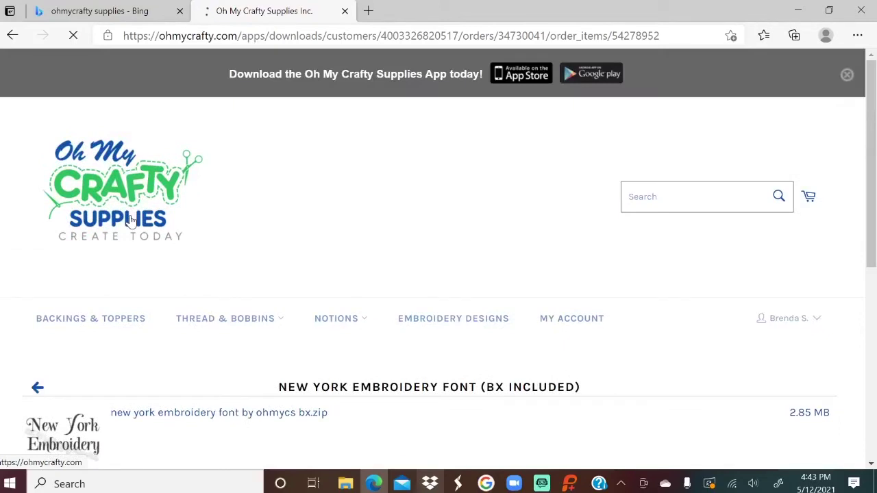
# - Download new york embroidery font by ohmycs bx.zip and open the downloaded archive
pyautogui.scroll(-2, 264, 293)
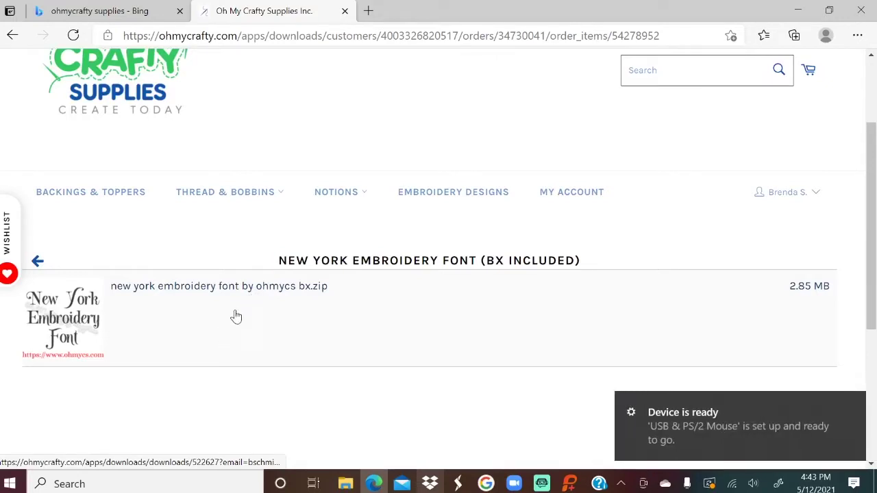
pyautogui.click(225, 289)
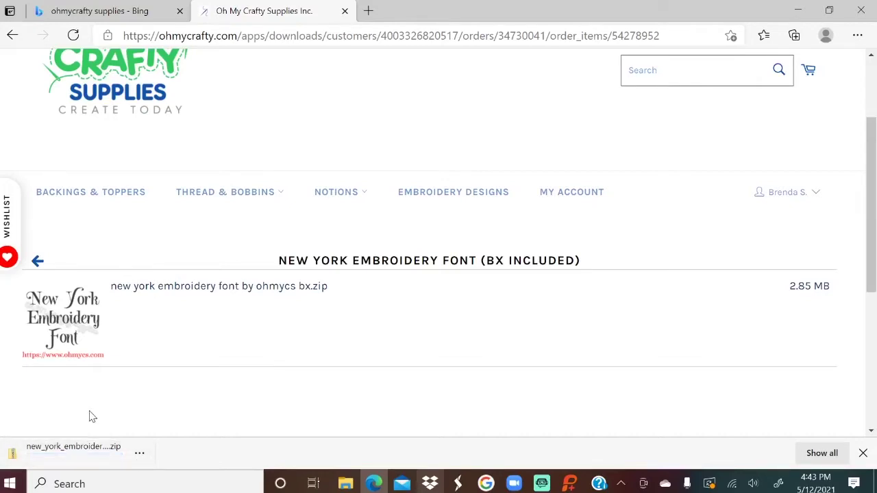
pyautogui.click(44, 459)
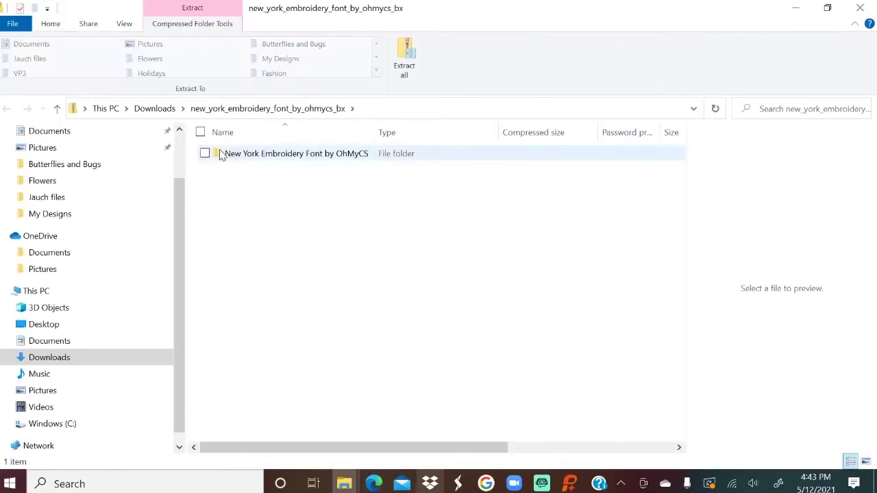
# - Open the 1 Inch by OhMyCS folder within the New York Embroidery Font archive and review the letter files in its VIP folder
pyautogui.doubleClick(266, 155)
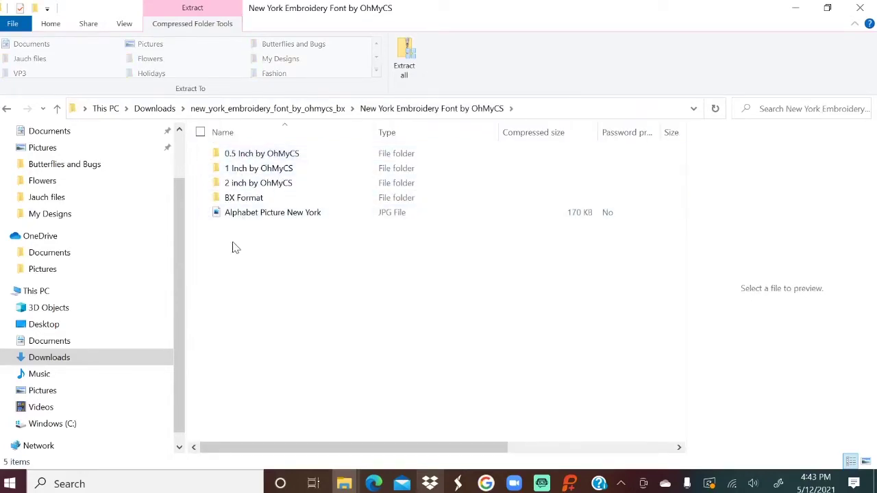
pyautogui.doubleClick(253, 171)
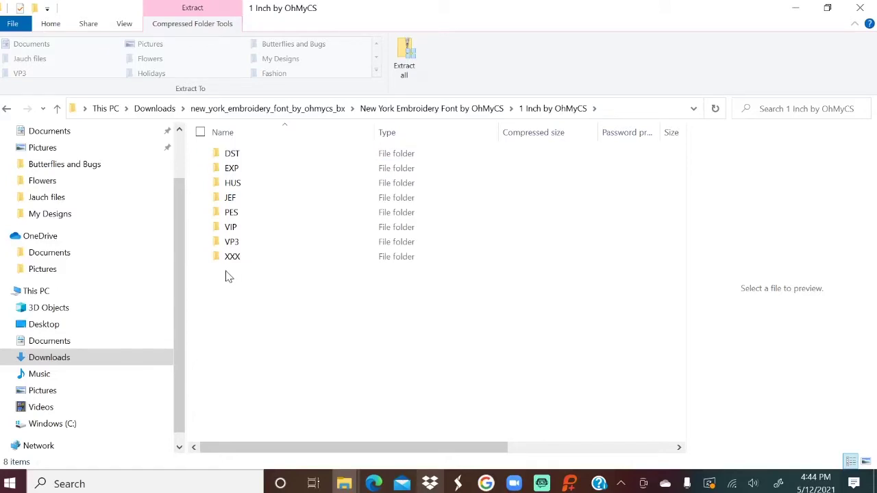
pyautogui.doubleClick(235, 230)
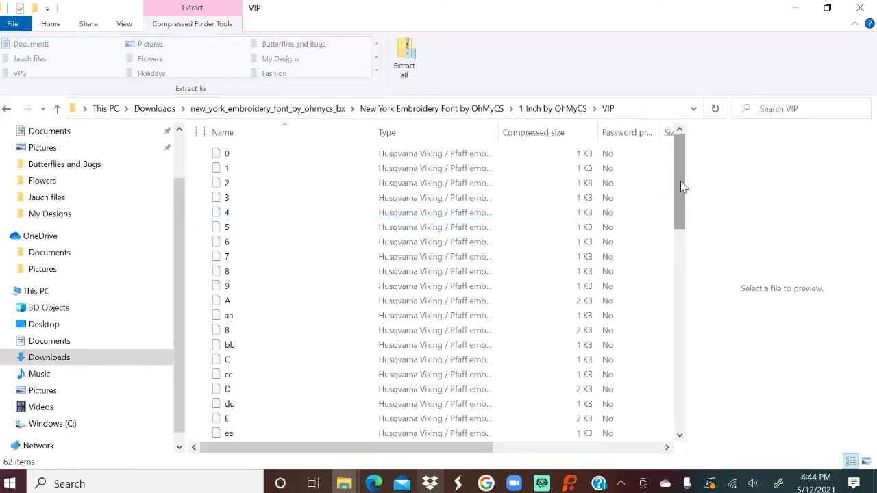
pyautogui.moveTo(678, 189); pyautogui.dragTo(677, 144)
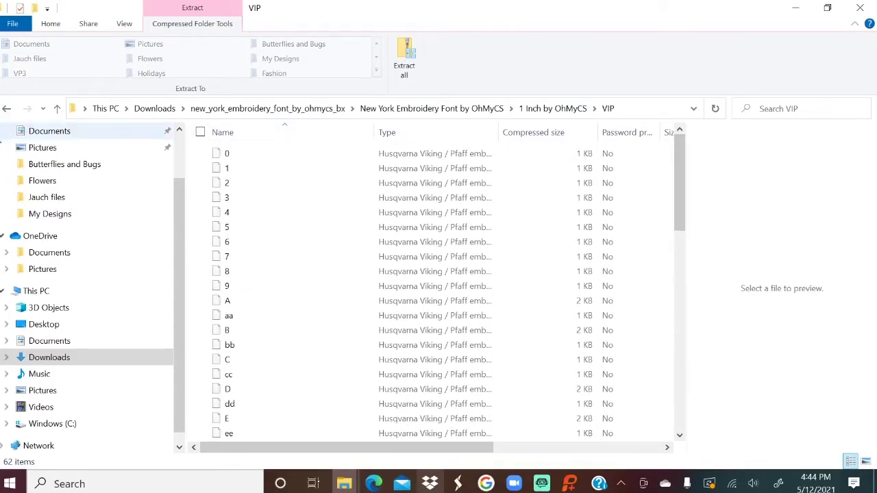
pyautogui.click(8, 109)
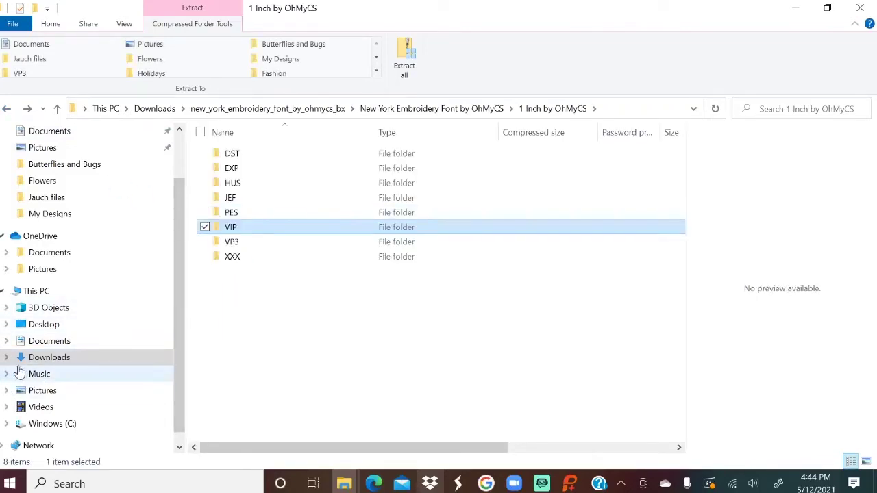
# - Copy the 1 inch font's VIP folder into My Designs under Documents, Premier+2, and open My Designs
pyautogui.click(4, 341)
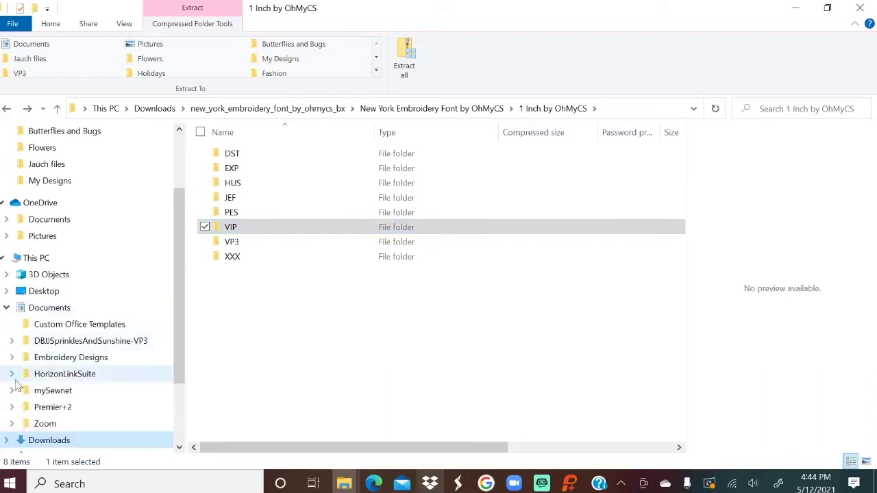
pyautogui.click(10, 408)
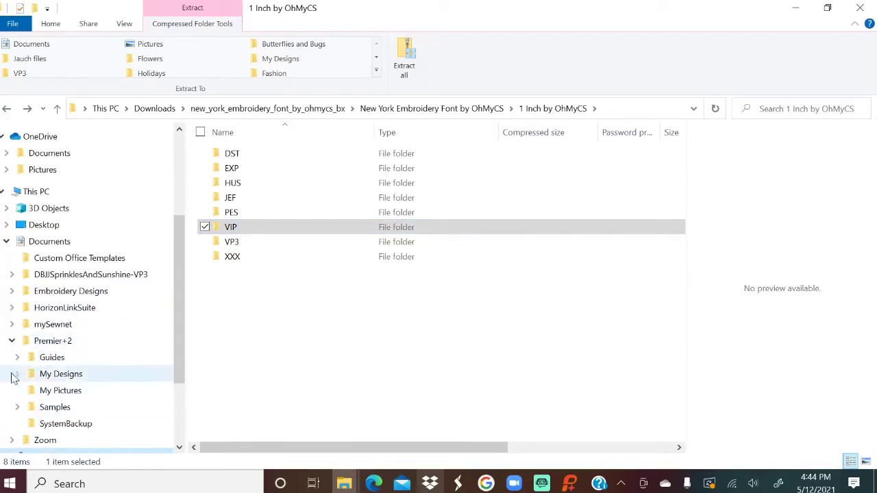
pyautogui.click(218, 232)
pyautogui.moveTo(218, 232); pyautogui.dragTo(136, 383)
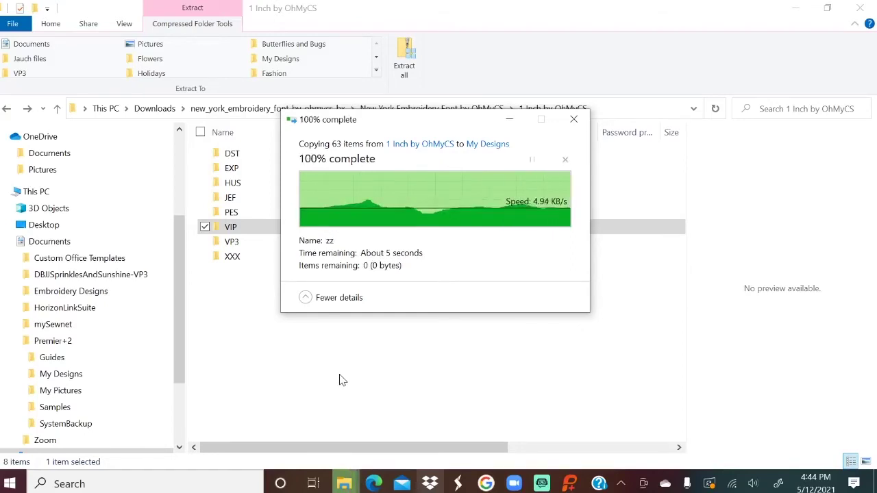
pyautogui.click(69, 373)
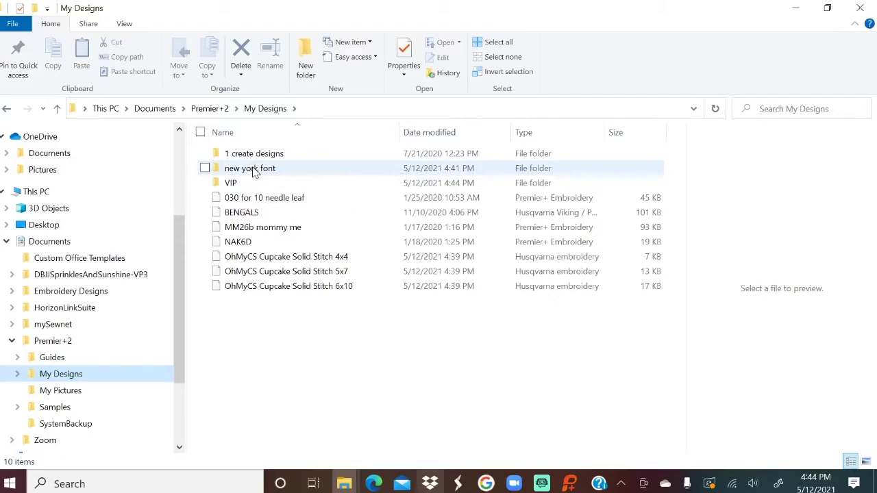
pyautogui.rightClick(240, 183)
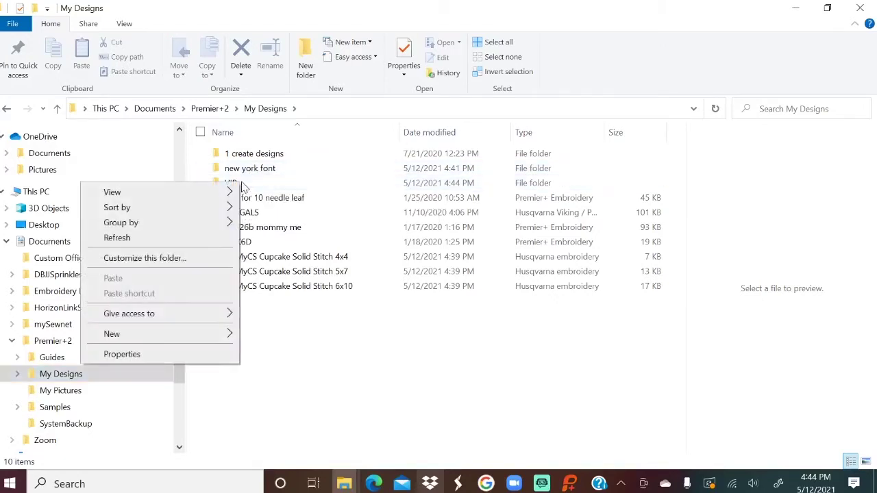
pyautogui.moveTo(172, 335)
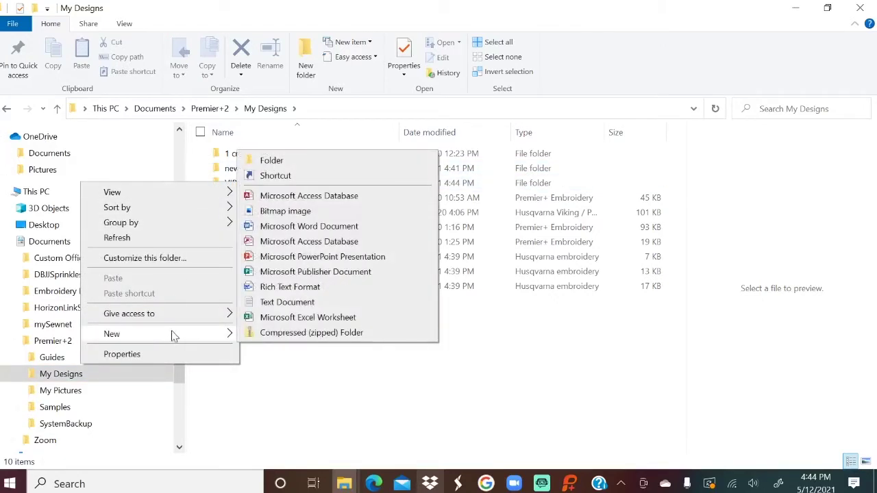
pyautogui.click(336, 401)
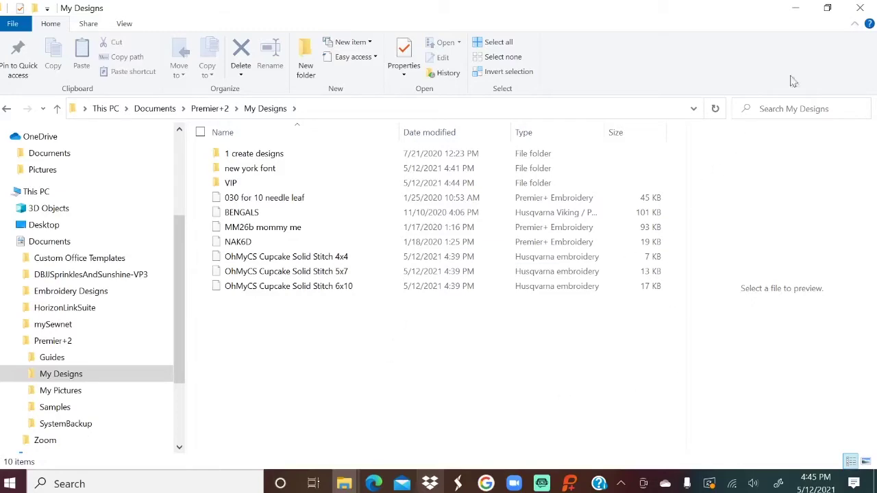
# - Close the My Designs window, switch to PREMIER+ 2 Embroidery Extra, and choose the Christmas 50-100mm lettering font
pyautogui.click(858, 8)
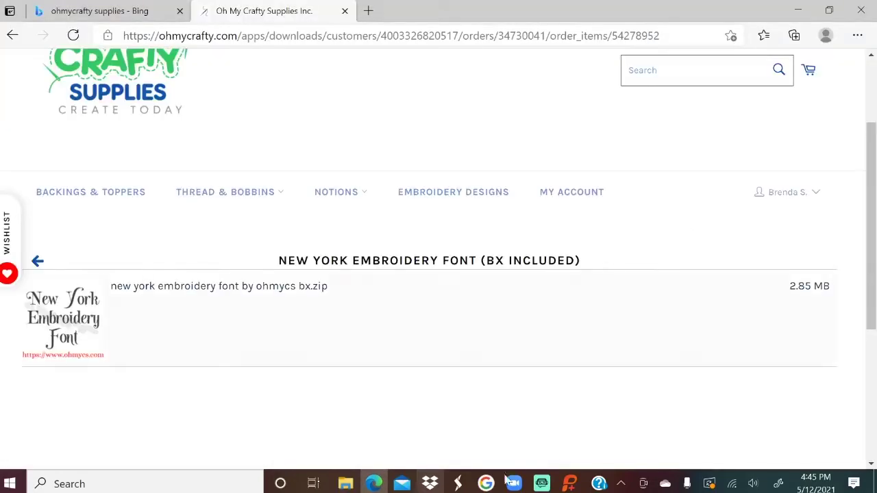
pyautogui.click(569, 483)
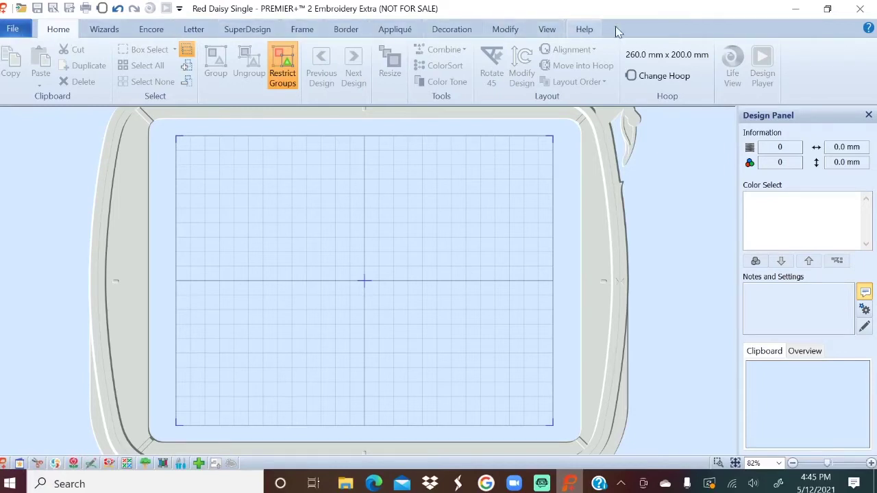
pyautogui.click(194, 30)
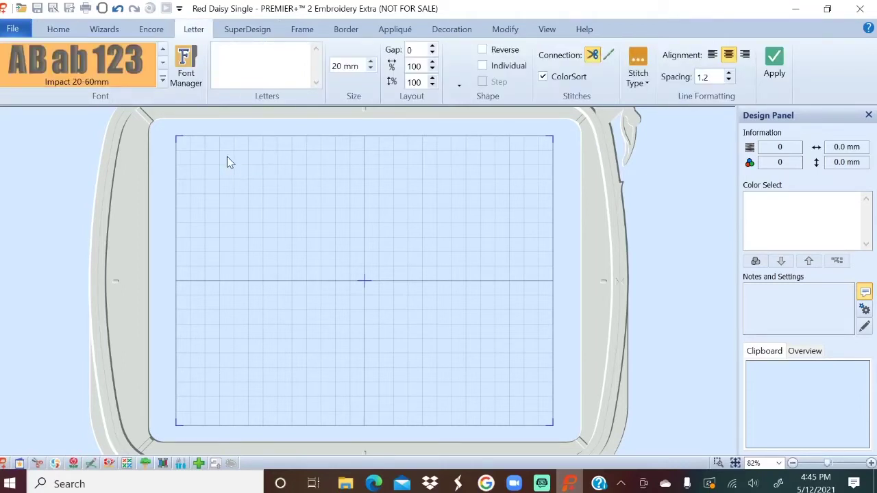
pyautogui.click(162, 81)
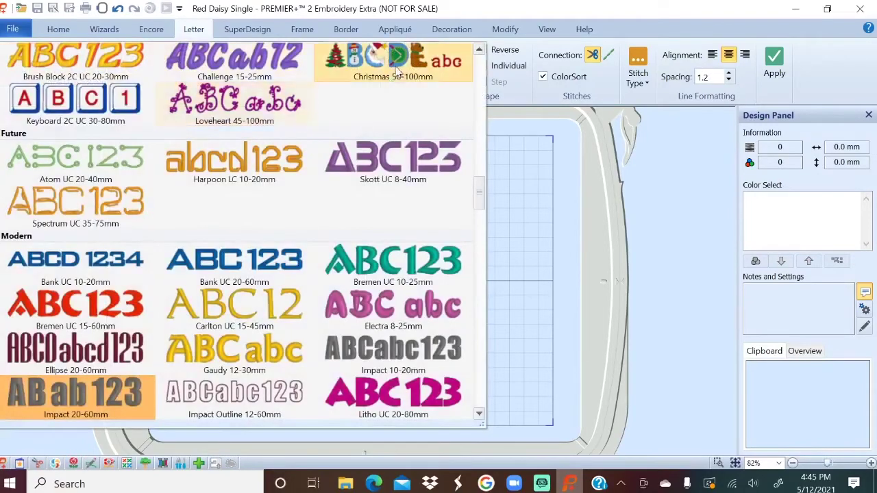
pyautogui.scroll(3, 461, 169)
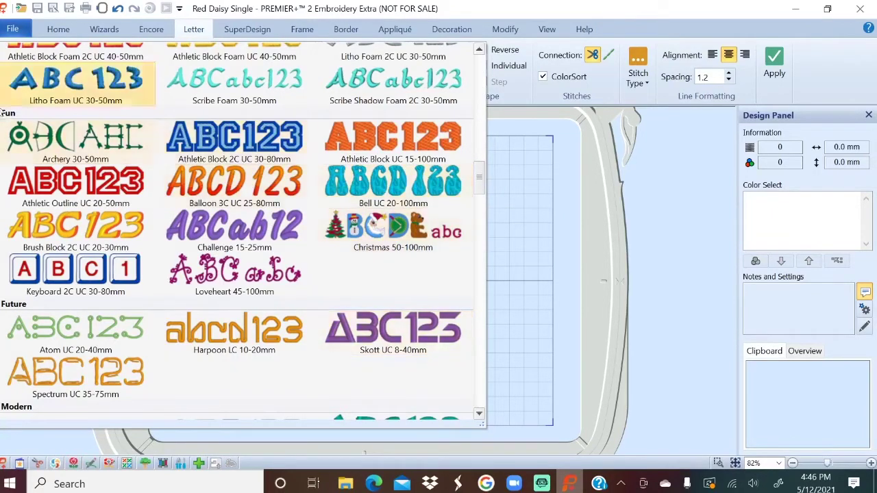
pyautogui.click(398, 231)
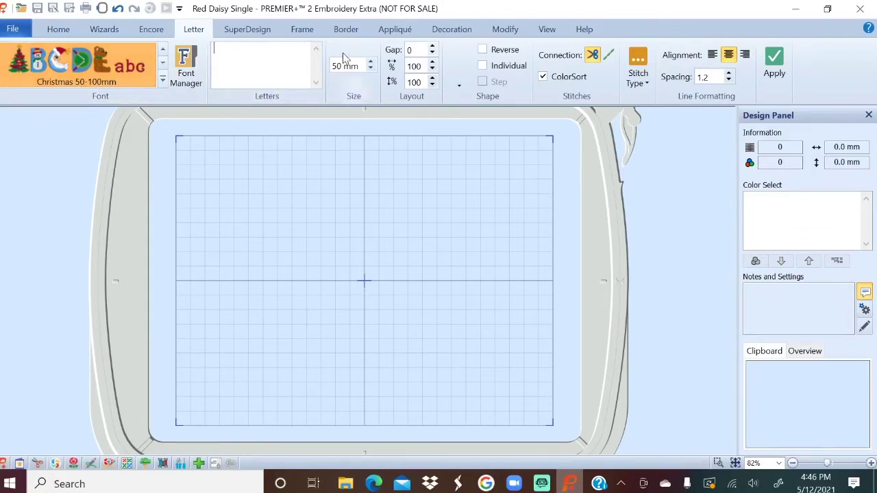
# - Create centered lettering reading Merry, Christmas and Santa on three separate lines in the hoop
pyautogui.write('Merry')
pyautogui.press('Return')
pyautogui.write('Chru')
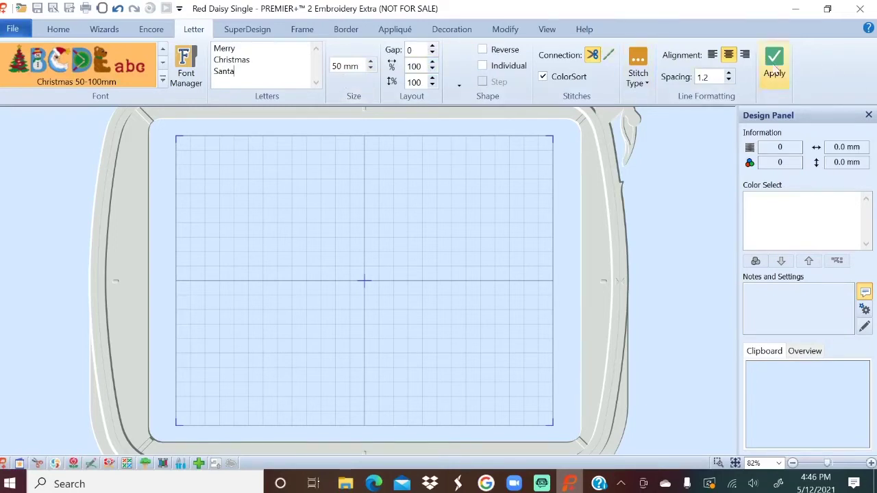
pyautogui.click(729, 56)
pyautogui.click(775, 62)
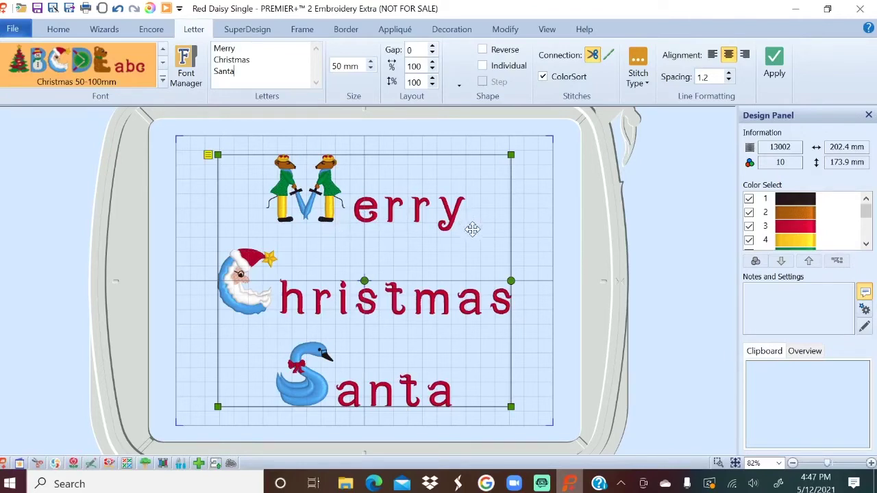
# - Move the lettering partly off the hoop's left side and place a second version with a gap of -10 beside it
pyautogui.moveTo(444, 247); pyautogui.dragTo(238, 242)
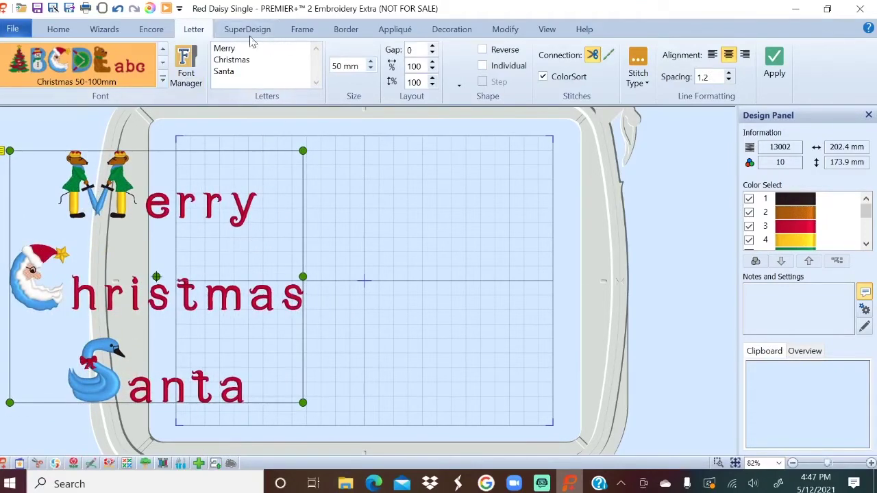
pyautogui.click(433, 55)
pyautogui.click(433, 55)
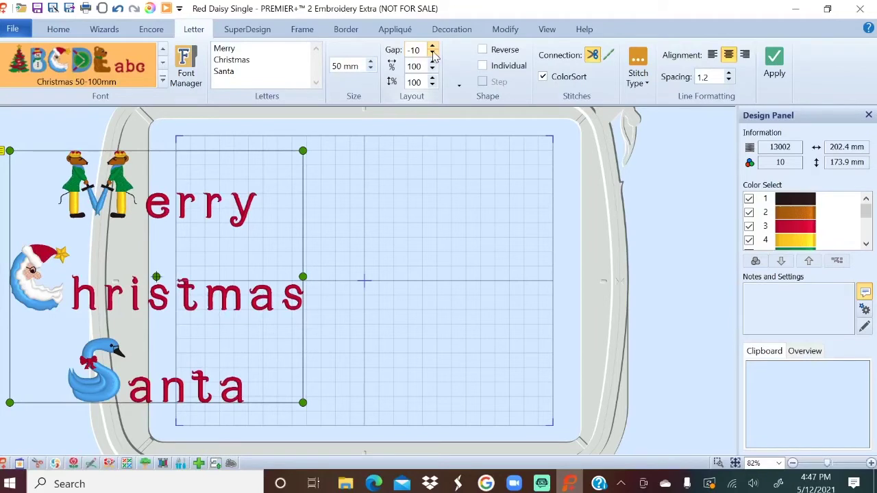
pyautogui.click(773, 74)
pyautogui.moveTo(248, 392); pyautogui.dragTo(468, 205)
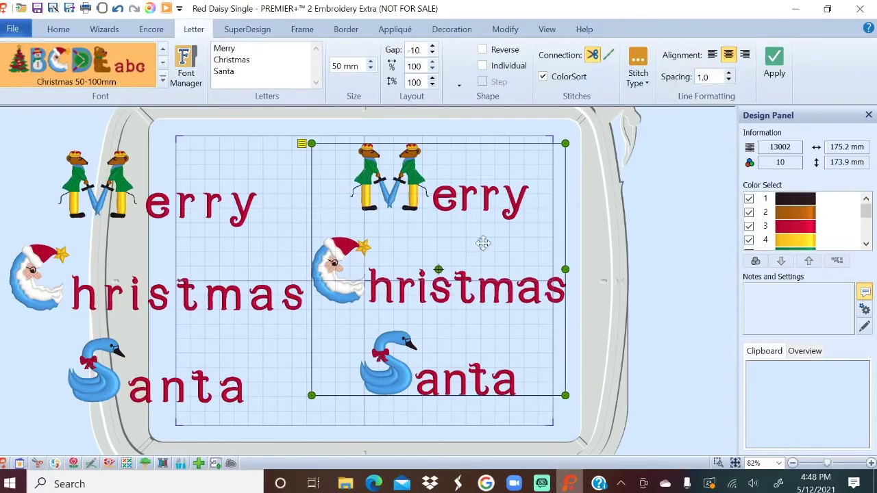
# - Add a third version of the lettering with line spacing 1.0 and place it over the hoop's right edge
pyautogui.moveTo(488, 261); pyautogui.dragTo(430, 270)
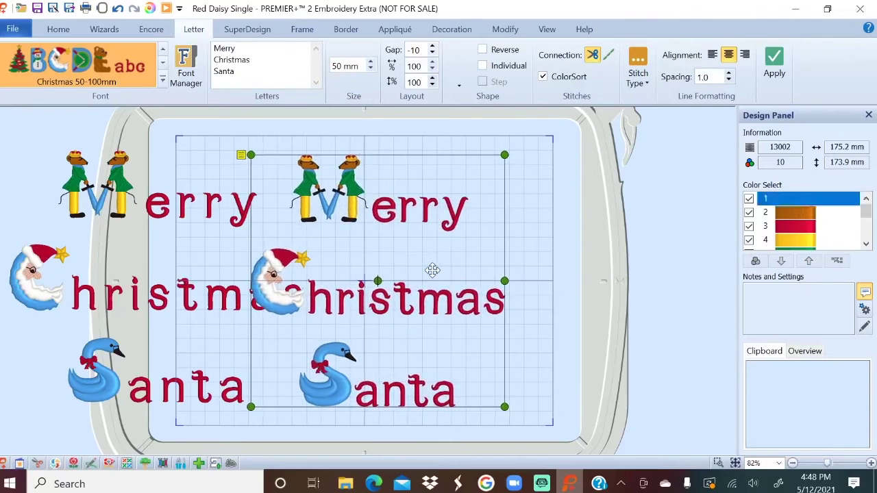
pyautogui.click(775, 65)
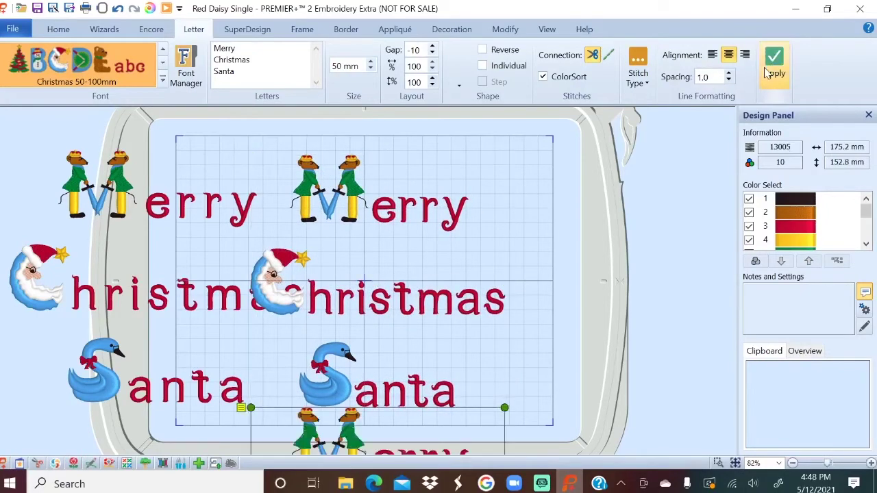
pyautogui.moveTo(470, 425); pyautogui.dragTo(668, 192)
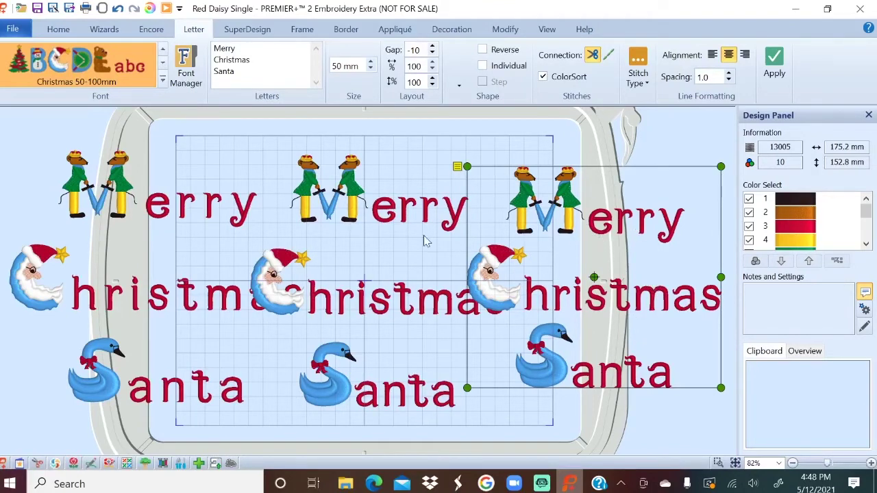
# - Delete the middle and left lettering versions, and move the remaining version to the center of the hoop
pyautogui.click(378, 236)
pyautogui.press('Delete')
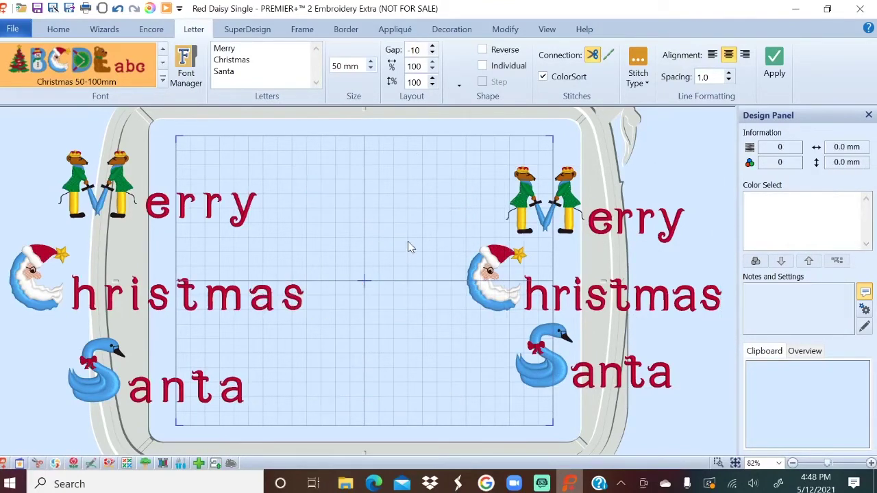
pyautogui.click(149, 217)
pyautogui.press('Delete')
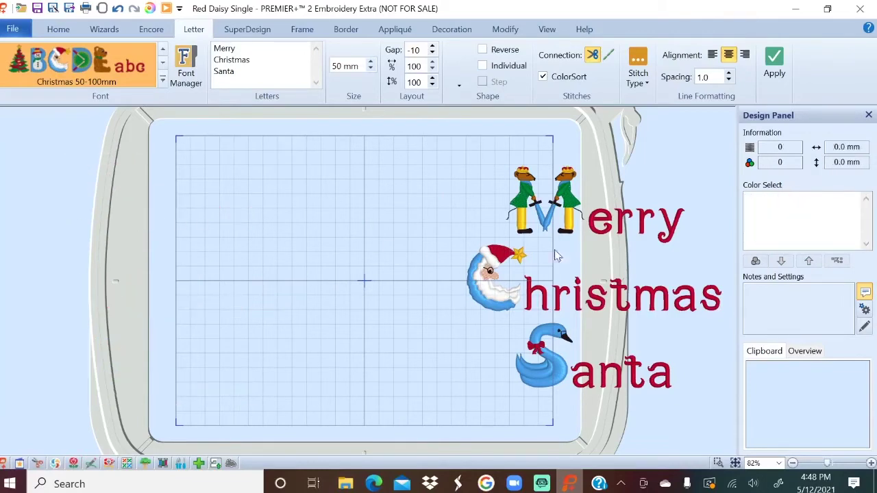
pyautogui.click(660, 271)
pyautogui.moveTo(665, 261); pyautogui.dragTo(437, 256)
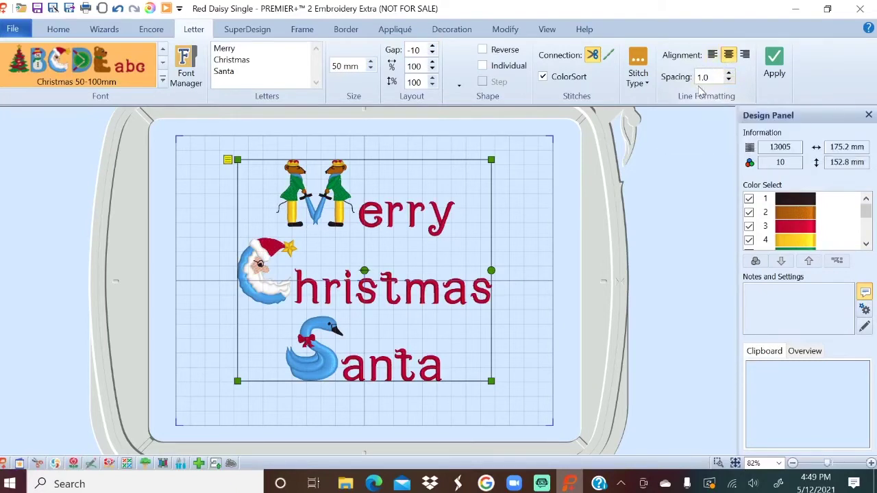
pyautogui.click(773, 80)
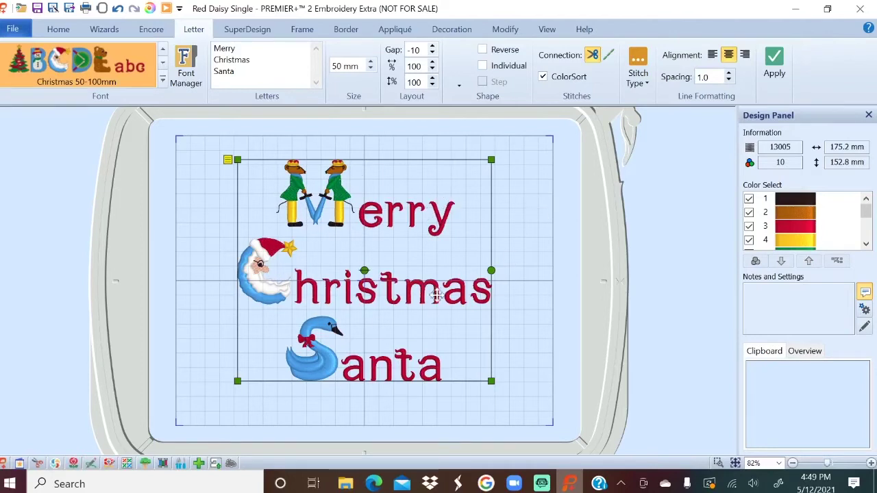
# - Change the lettering's font to Lombard Patch 35-70mm in its Letter Properties
pyautogui.rightClick(438, 191)
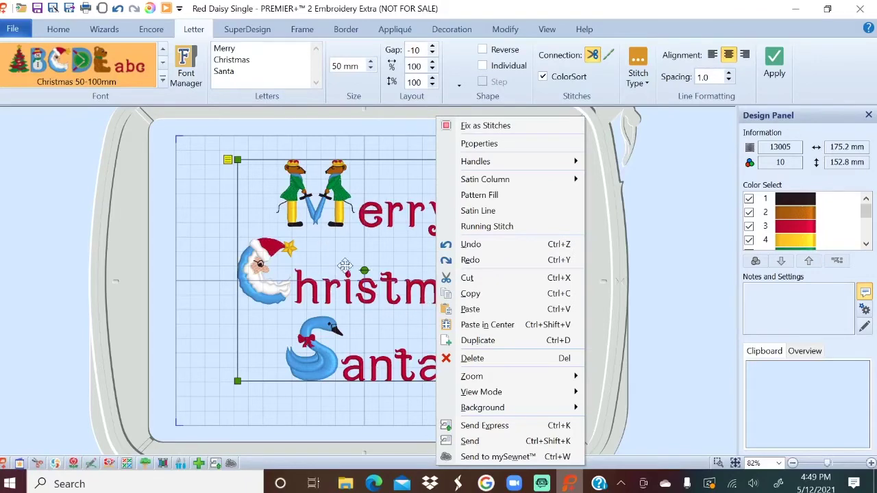
pyautogui.click(501, 145)
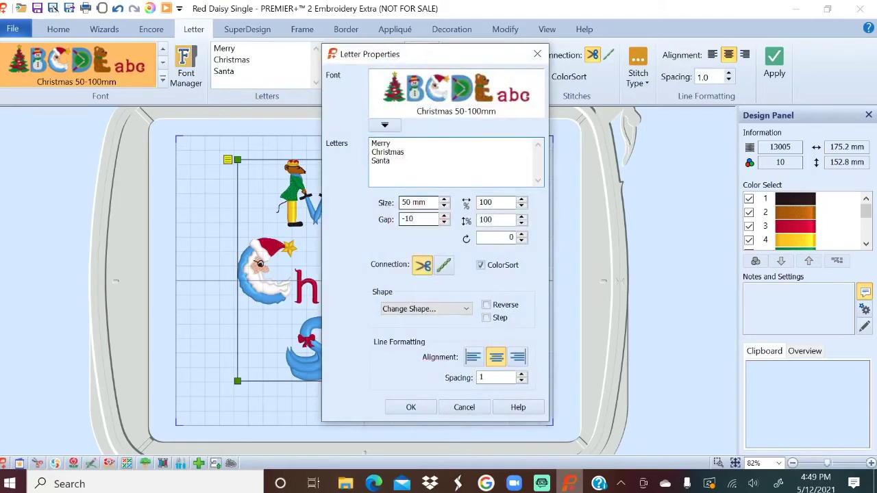
pyautogui.moveTo(468, 61); pyautogui.dragTo(593, 59)
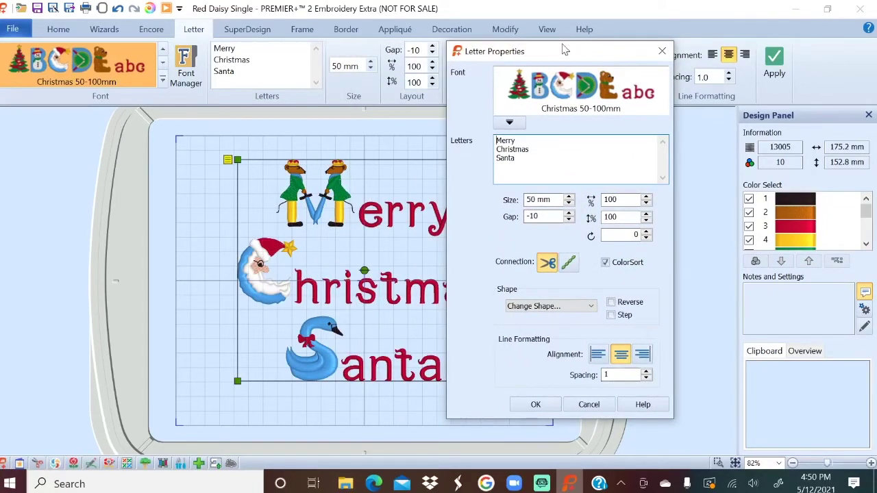
pyautogui.click(511, 123)
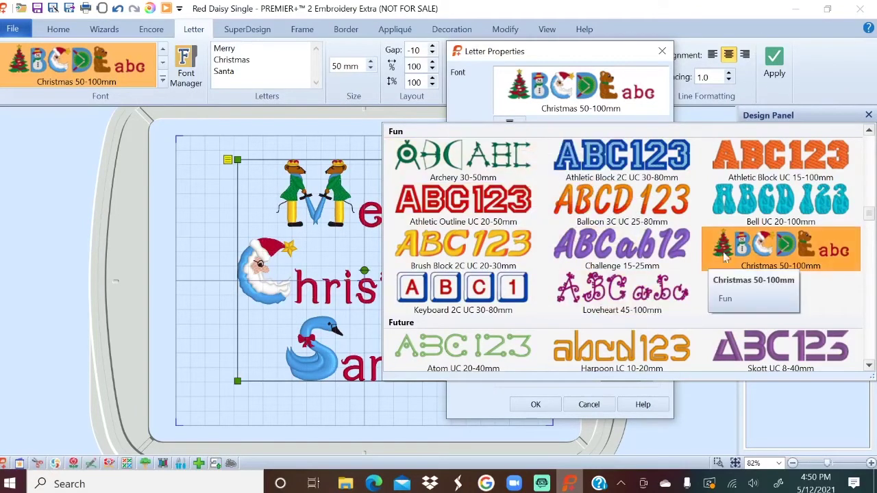
pyautogui.moveTo(872, 218); pyautogui.dragTo(870, 162)
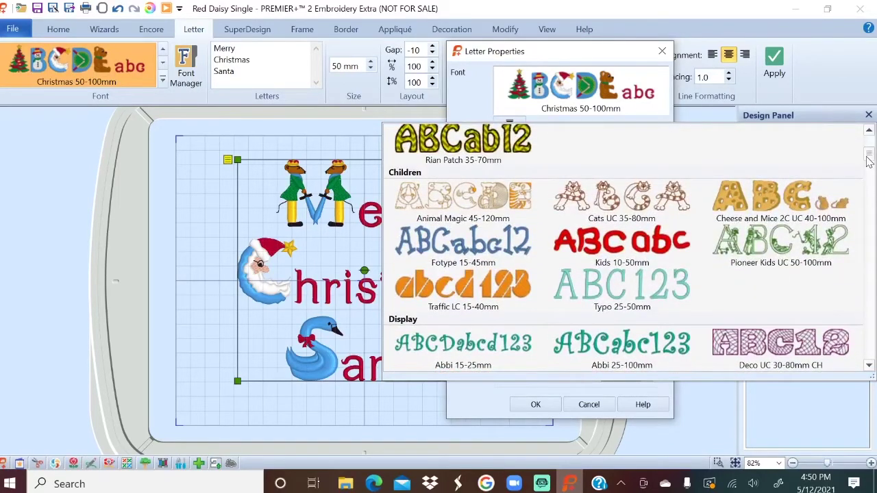
pyautogui.moveTo(871, 160); pyautogui.dragTo(871, 152)
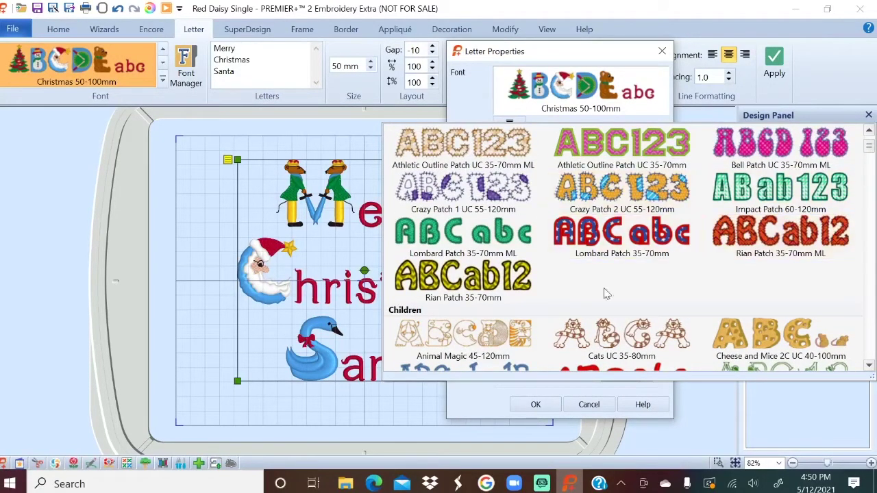
pyautogui.click(622, 247)
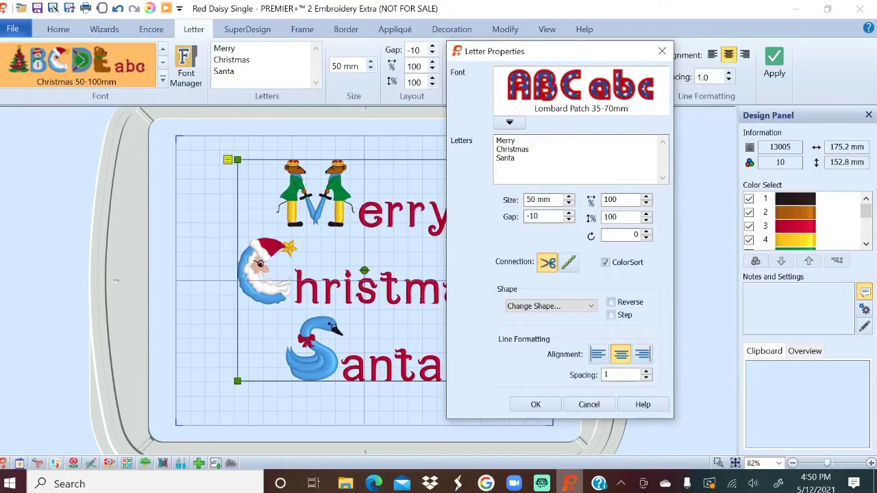
# - Remove the Santa line from the lettering and set the letter size to 35 mm
pyautogui.click(606, 141)
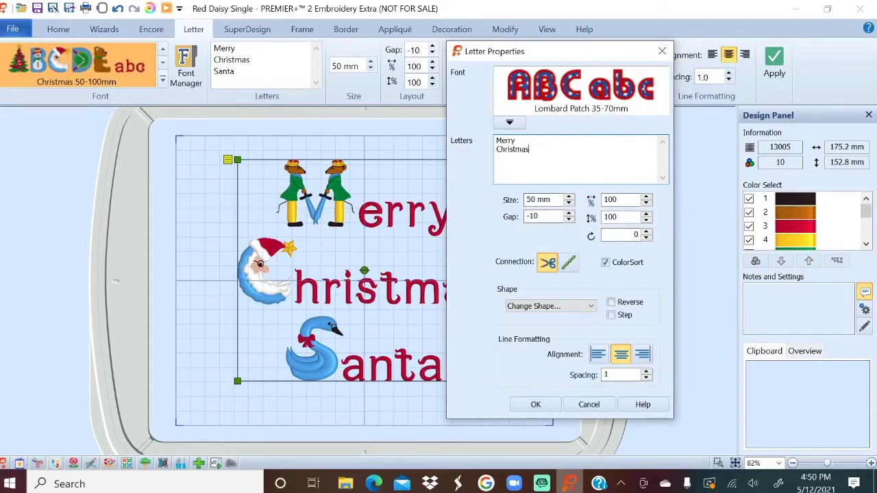
pyautogui.press('Tab')
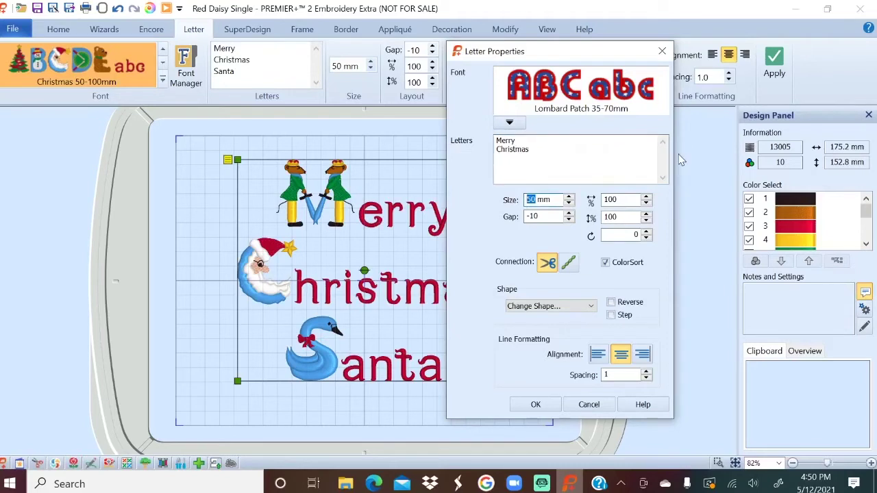
pyautogui.write('3')
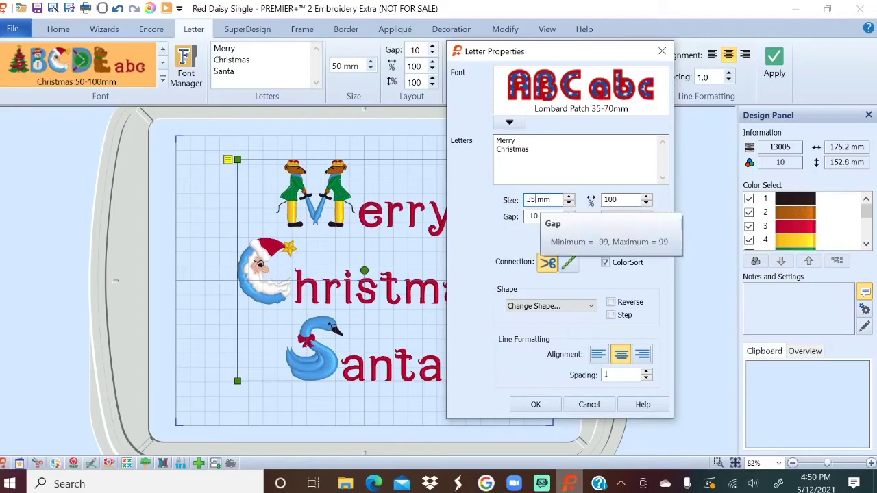
# - Set the letter gap to 0 and the line spacing to 1.2, and apply the changed letter properties
pyautogui.click(568, 213)
pyautogui.click(569, 213)
pyautogui.click(569, 214)
pyautogui.click(569, 213)
pyautogui.click(568, 213)
pyautogui.click(568, 213)
pyautogui.click(569, 213)
pyautogui.click(569, 214)
pyautogui.click(569, 213)
pyautogui.click(569, 213)
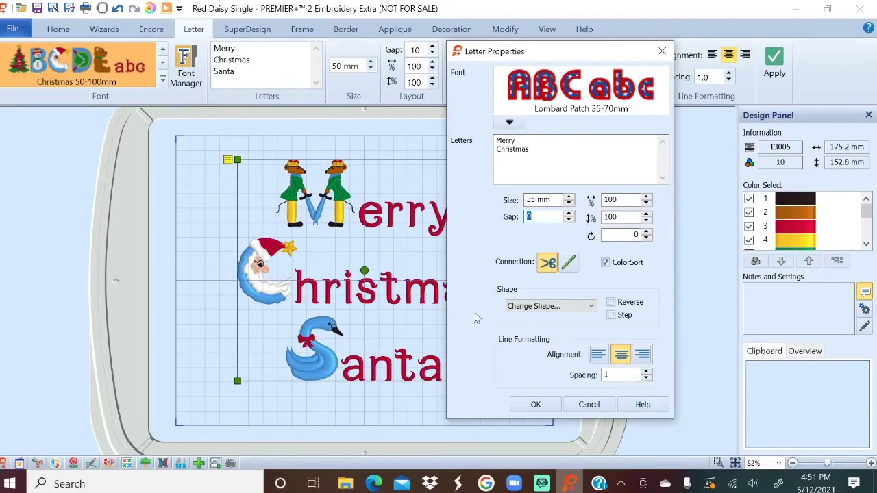
pyautogui.click(646, 373)
pyautogui.click(647, 374)
pyautogui.click(540, 404)
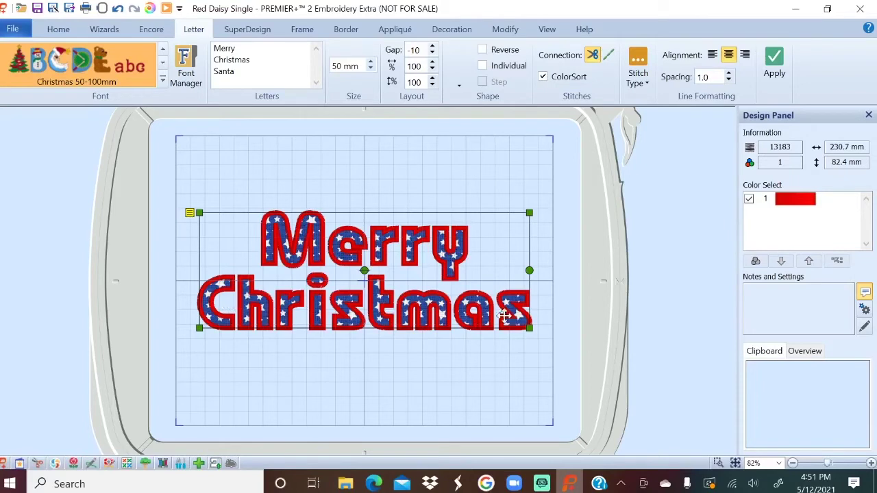
# - Left-align the Merry Christmas lettering lines and set the gap to 2 in its Letter Properties
pyautogui.rightClick(485, 252)
pyautogui.moveTo(488, 250)
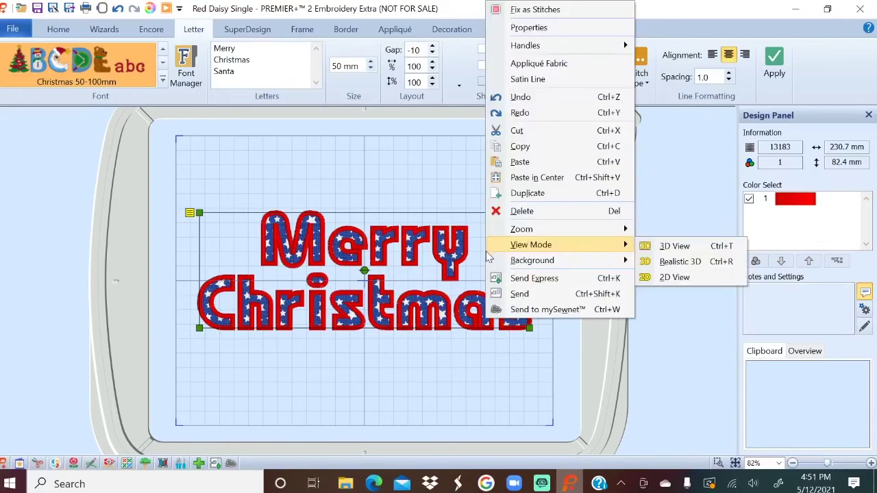
pyautogui.click(527, 31)
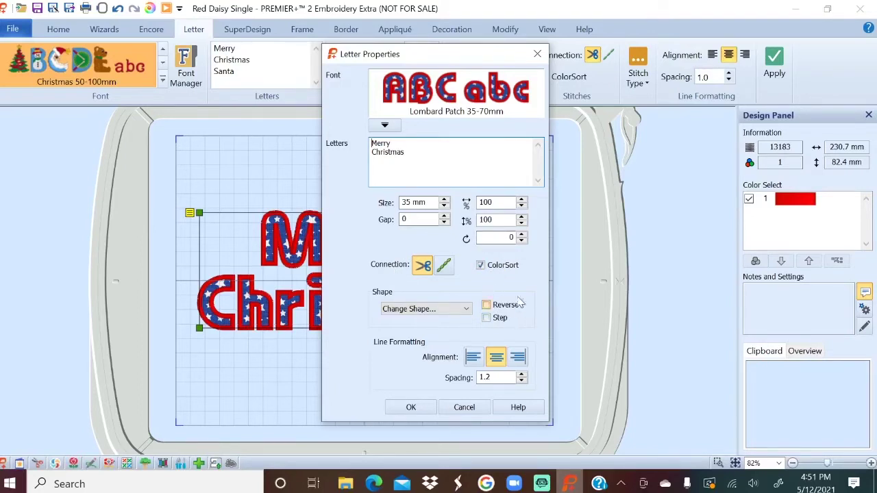
pyautogui.click(474, 359)
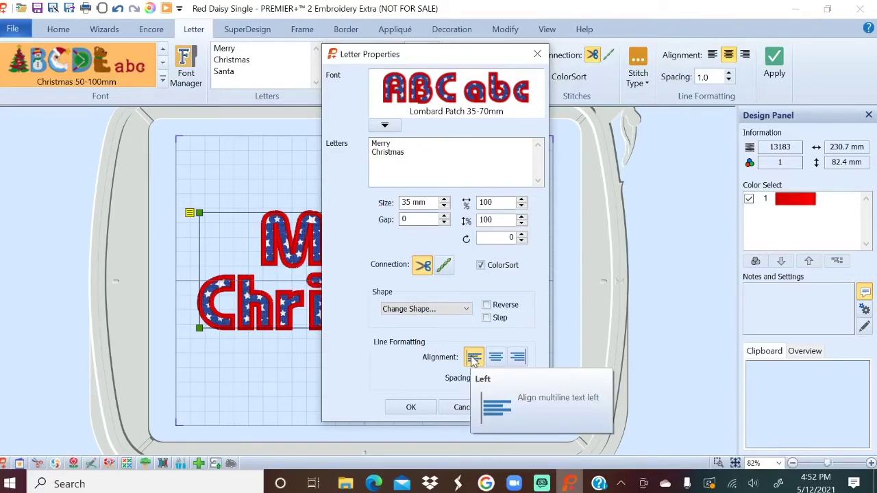
pyautogui.click(472, 359)
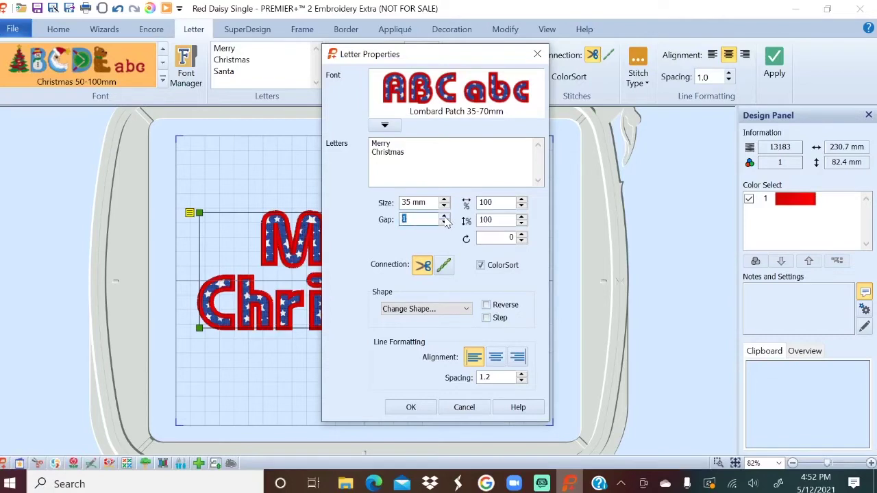
pyautogui.click(425, 408)
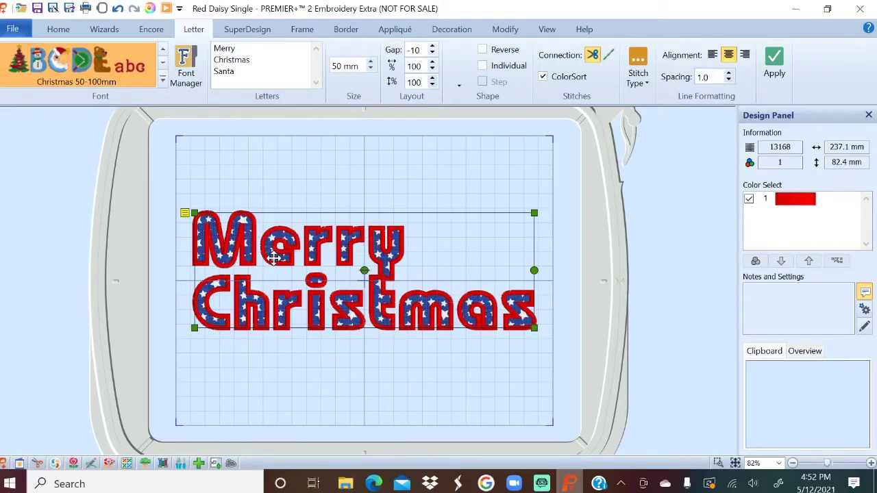
pyautogui.rightClick(494, 247)
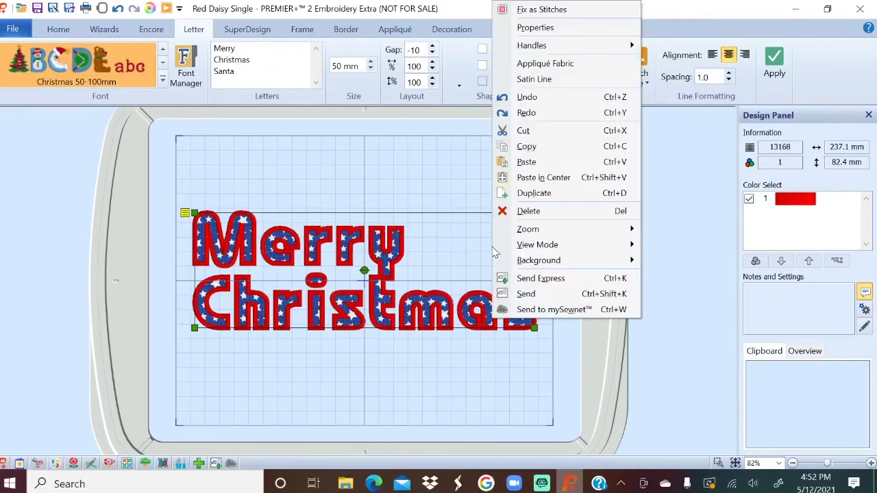
pyautogui.click(535, 28)
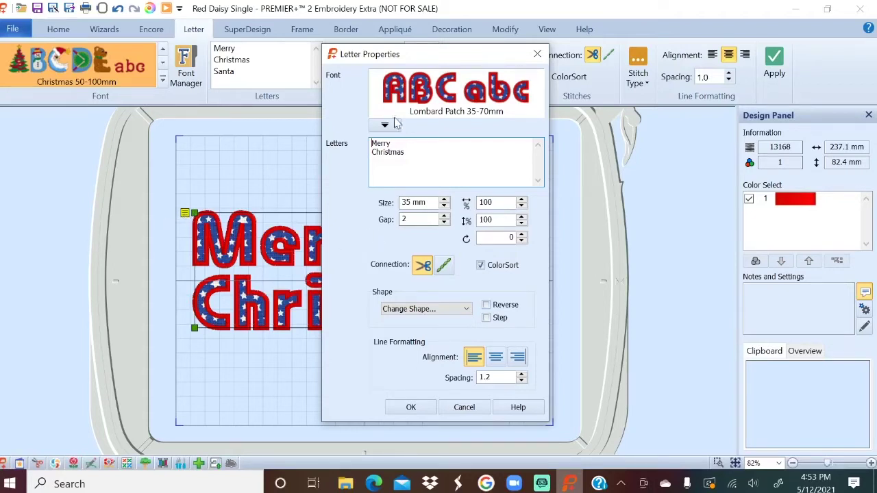
pyautogui.click(537, 54)
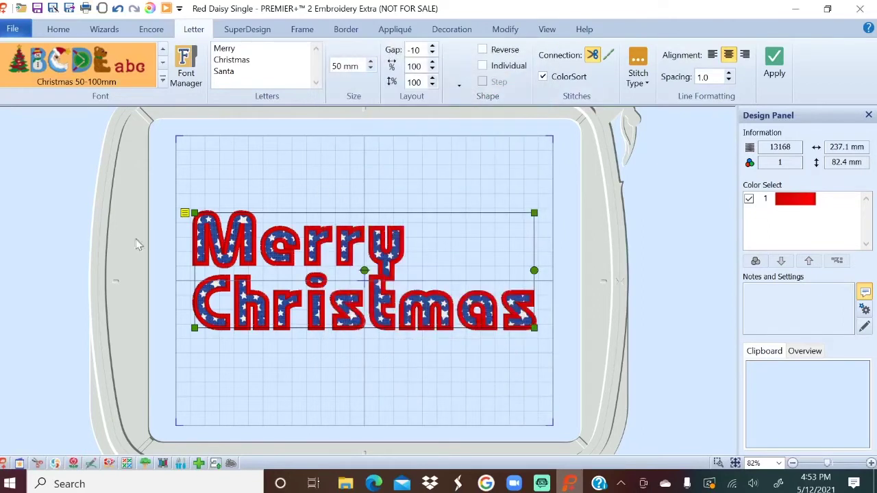
# - Try the Diamond shape on the Merry Christmas lettering and return its lines to Straight
pyautogui.click(185, 215)
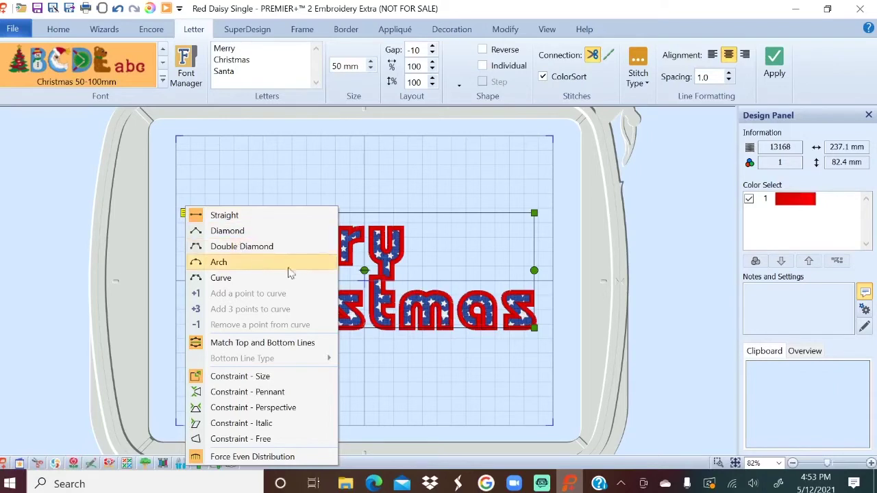
pyautogui.click(235, 231)
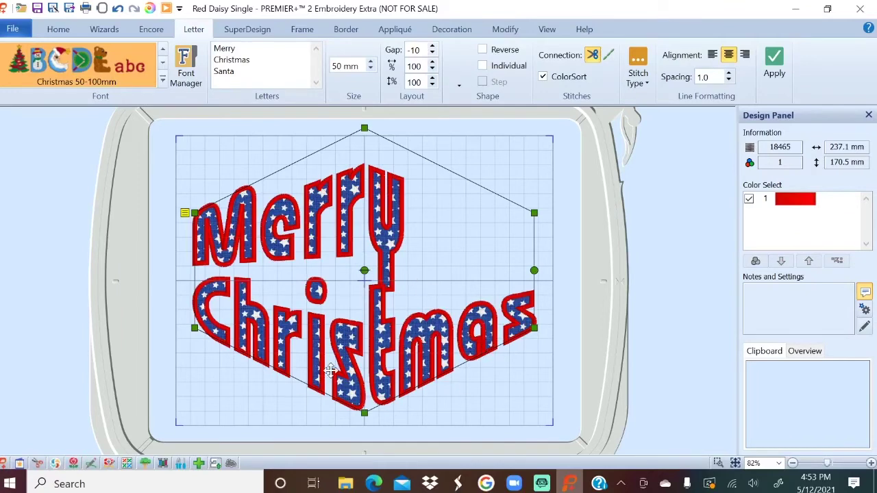
pyautogui.click(184, 215)
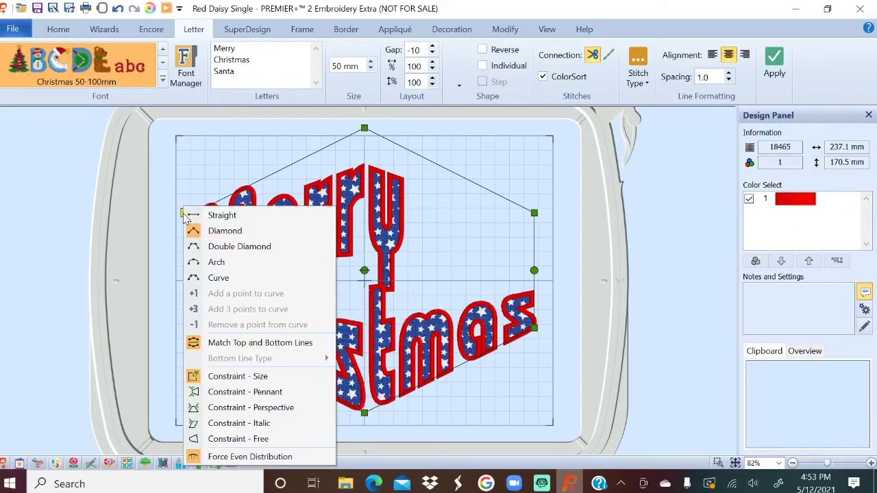
pyautogui.click(222, 224)
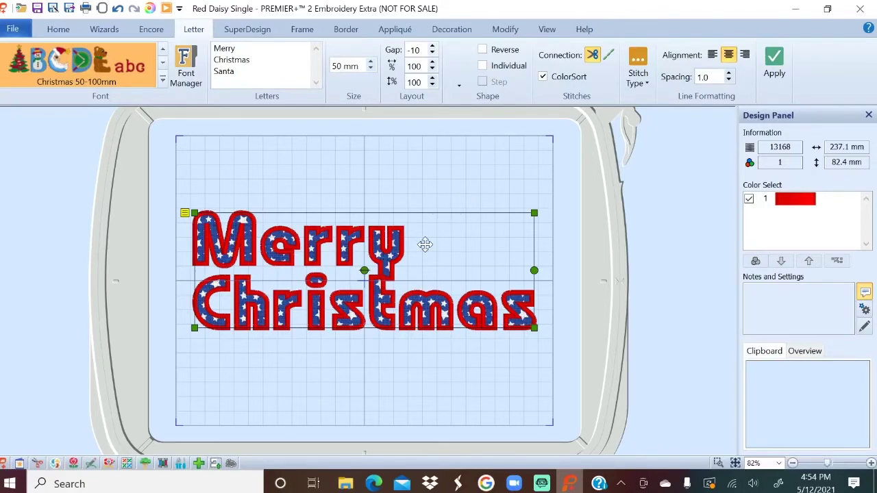
# - Delete the Merry Christmas lettering from the hoop and choose the Impact 20-60mm font for new lettering
pyautogui.press('Delete')
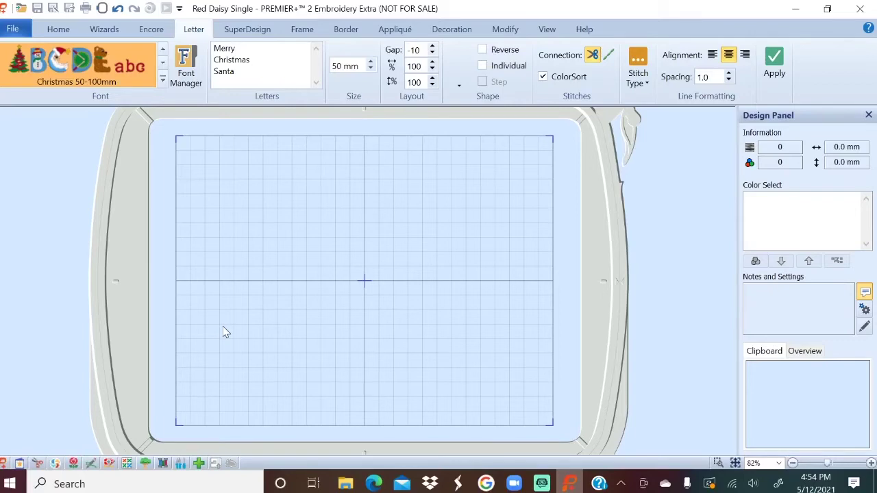
pyautogui.click(163, 81)
pyautogui.click(163, 85)
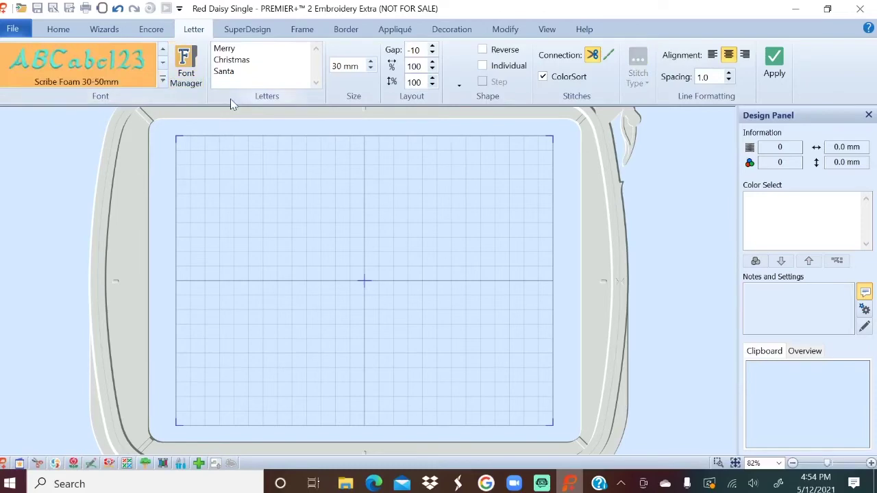
pyautogui.click(163, 81)
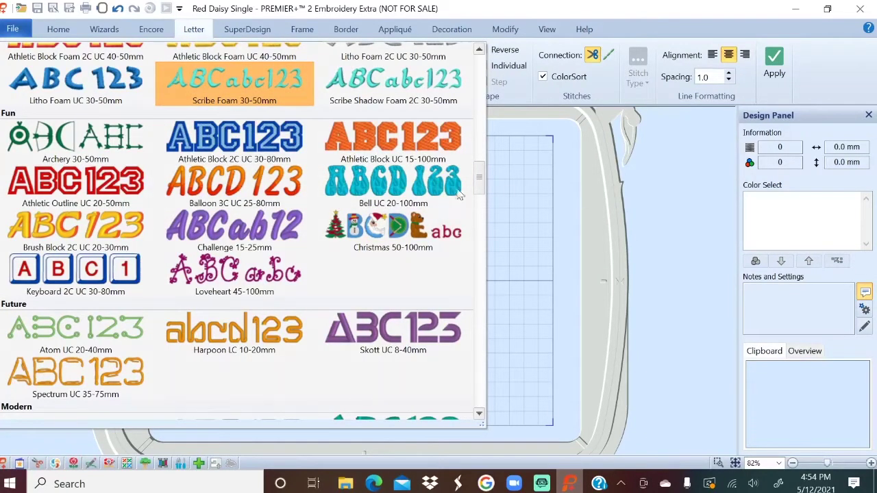
pyautogui.scroll(1, 483, 175)
pyautogui.moveTo(488, 169); pyautogui.dragTo(512, 202)
pyautogui.scroll(-3, 509, 202)
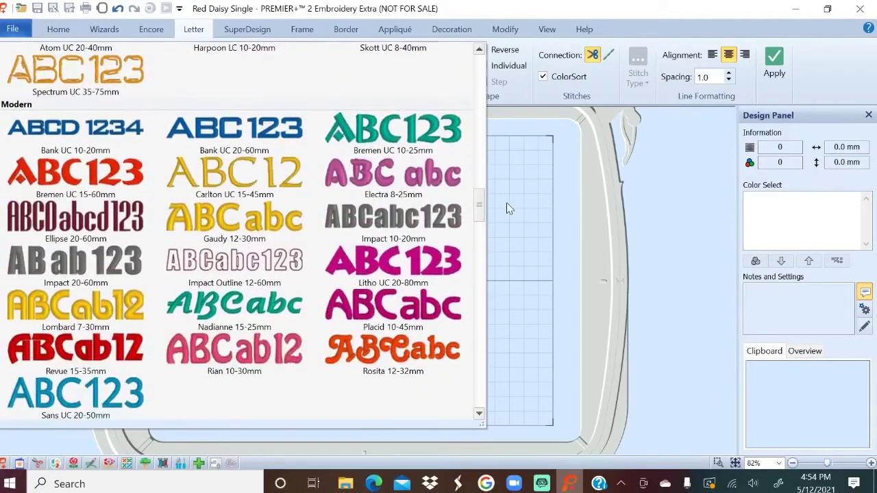
pyautogui.click(507, 204)
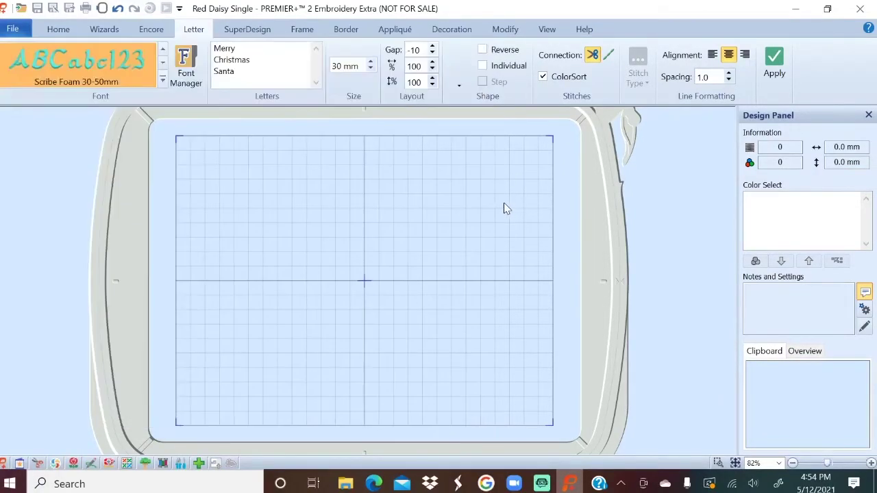
pyautogui.click(161, 81)
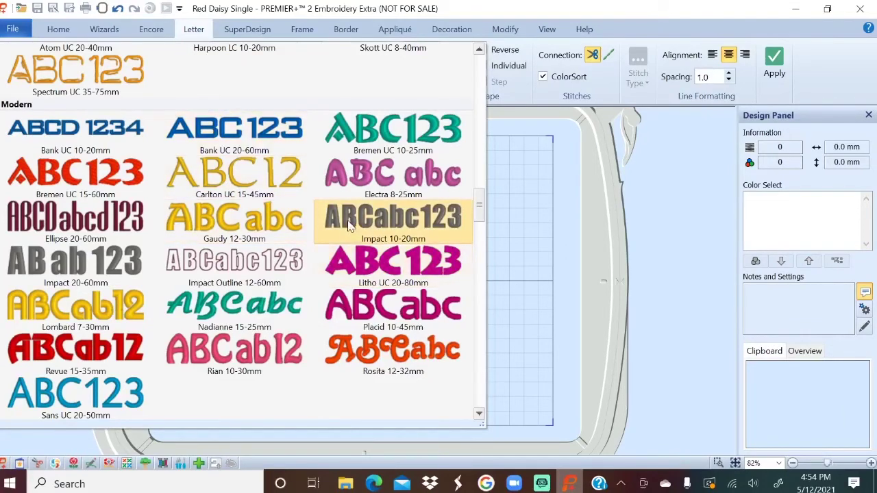
pyautogui.click(43, 267)
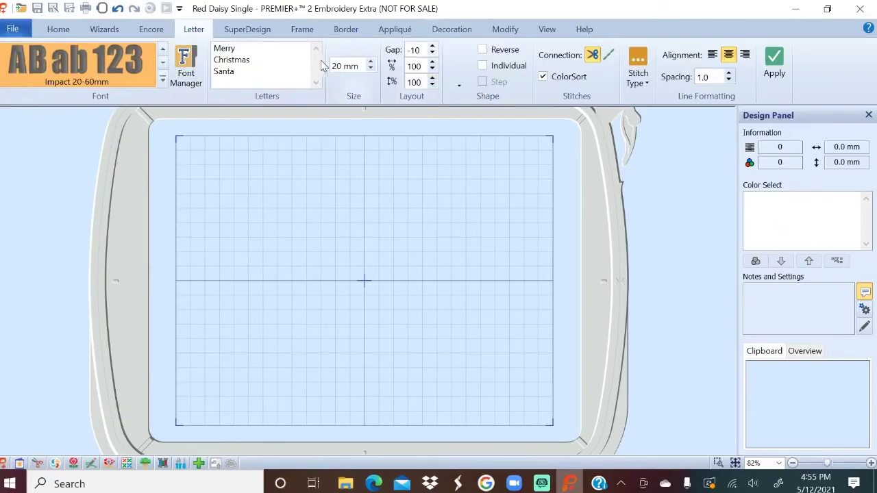
# - Set the letter size to 30 mm and replace the lettering text with a person's first name
pyautogui.doubleClick(337, 66)
pyautogui.write('30')
pyautogui.moveTo(233, 71); pyautogui.dragTo(220, 47)
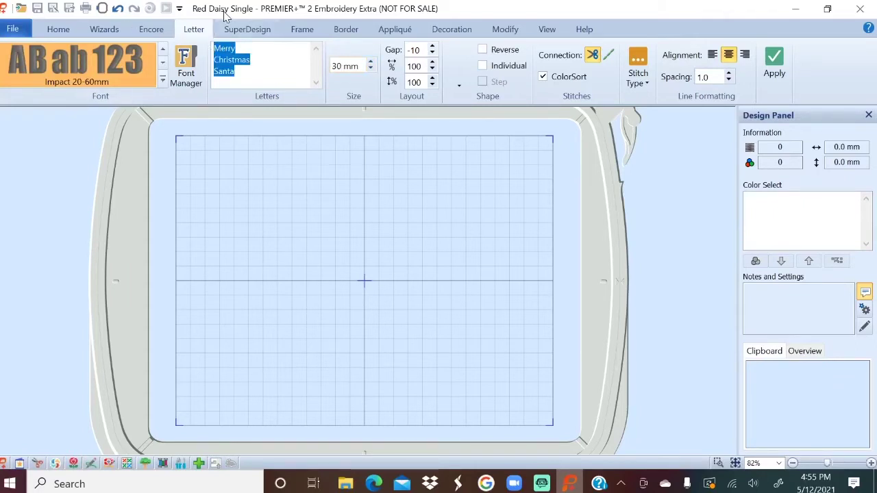
pyautogui.write('Alexis')
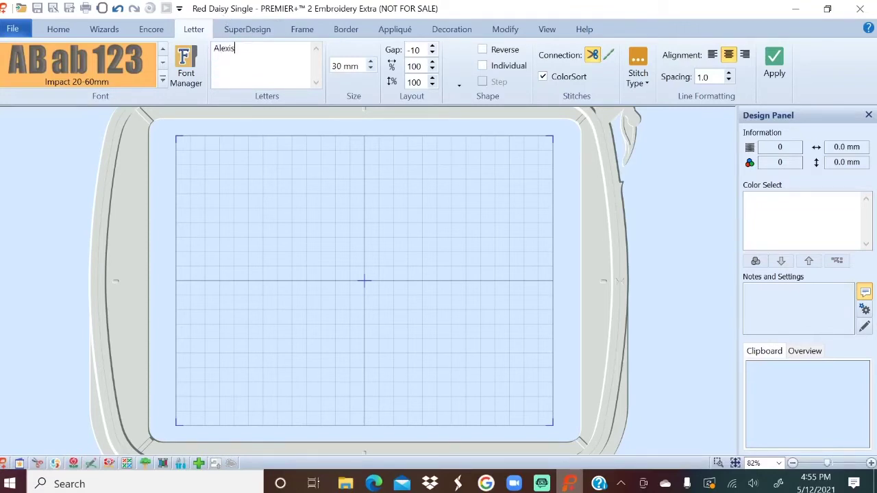
# - Set the letter gap to 0 and add the name lettering to the hoop
pyautogui.click(433, 55)
pyautogui.click(433, 54)
pyautogui.click(432, 46)
pyautogui.click(432, 46)
pyautogui.click(432, 46)
pyautogui.click(432, 46)
pyautogui.click(432, 46)
pyautogui.click(432, 46)
pyautogui.click(432, 46)
pyautogui.click(432, 46)
pyautogui.click(432, 46)
pyautogui.click(432, 46)
pyautogui.click(775, 62)
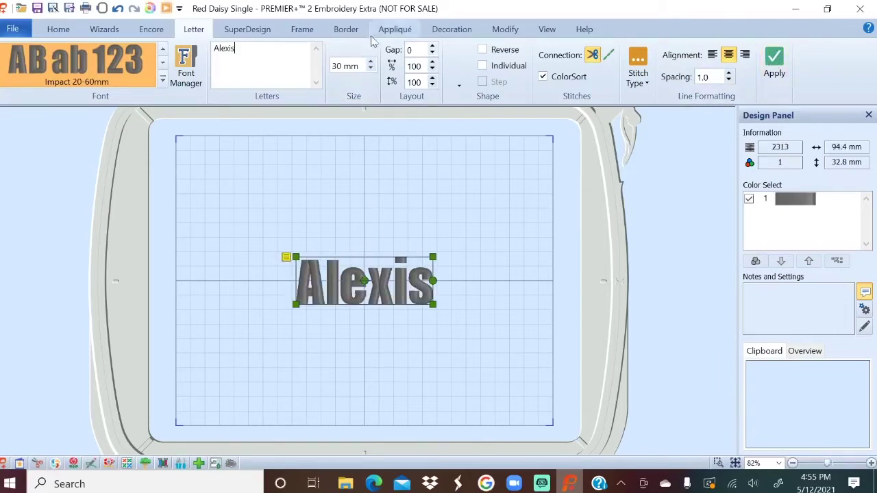
# - Add a 50 mm version of the name lettering and delete the 30 mm version
pyautogui.click(347, 66)
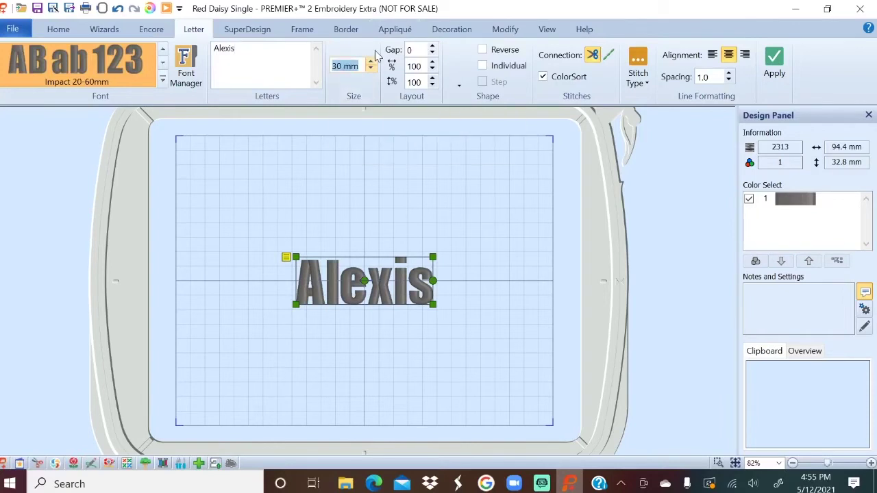
pyautogui.write('50')
pyautogui.click(775, 69)
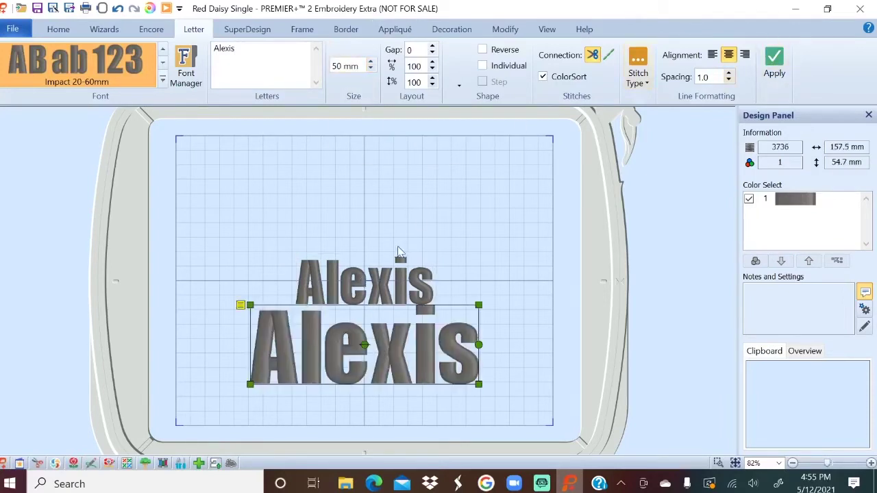
pyautogui.click(359, 288)
pyautogui.press('Delete')
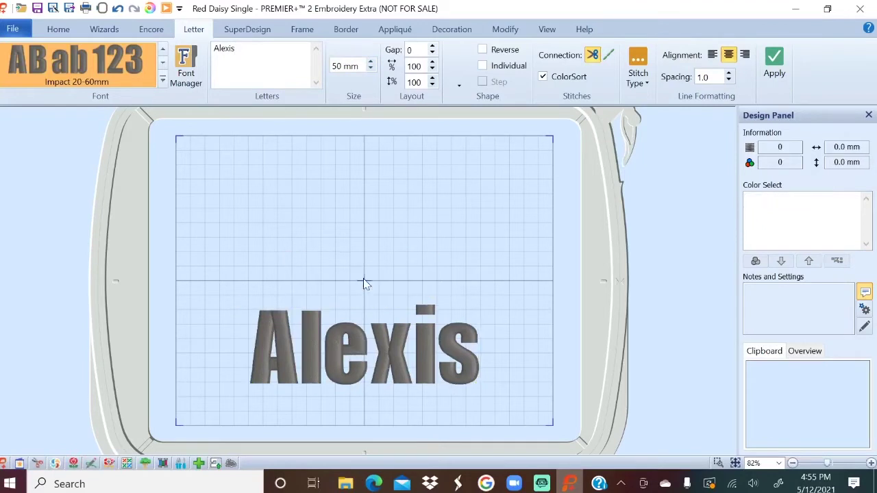
# - Move the remaining name lettering to the upper part of the hoop, centered horizontally
pyautogui.click(394, 381)
pyautogui.moveTo(397, 358); pyautogui.dragTo(400, 283)
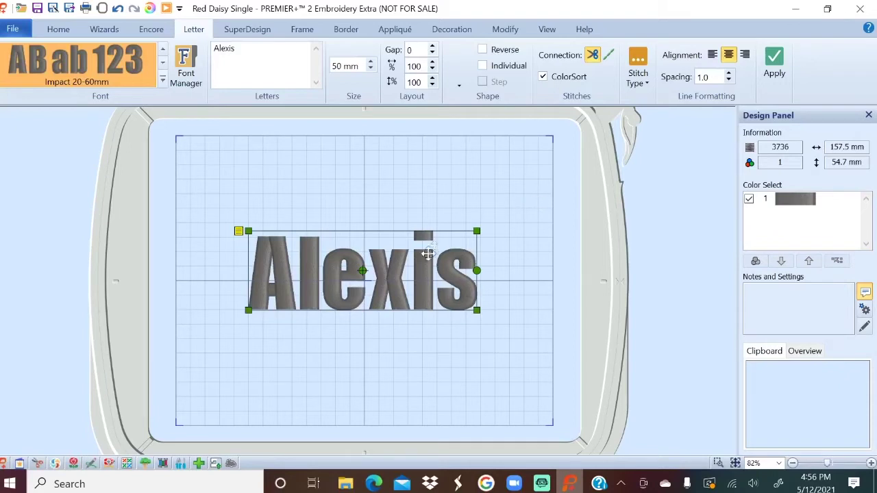
pyautogui.moveTo(428, 275); pyautogui.dragTo(431, 190)
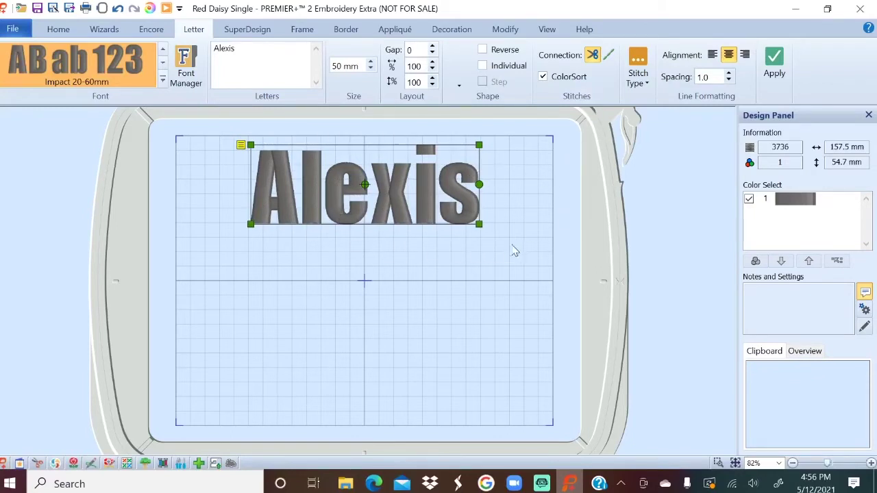
# - Set the lettering's Satin Column stitch options to pattern 99 from the Diamonds category
pyautogui.click(639, 81)
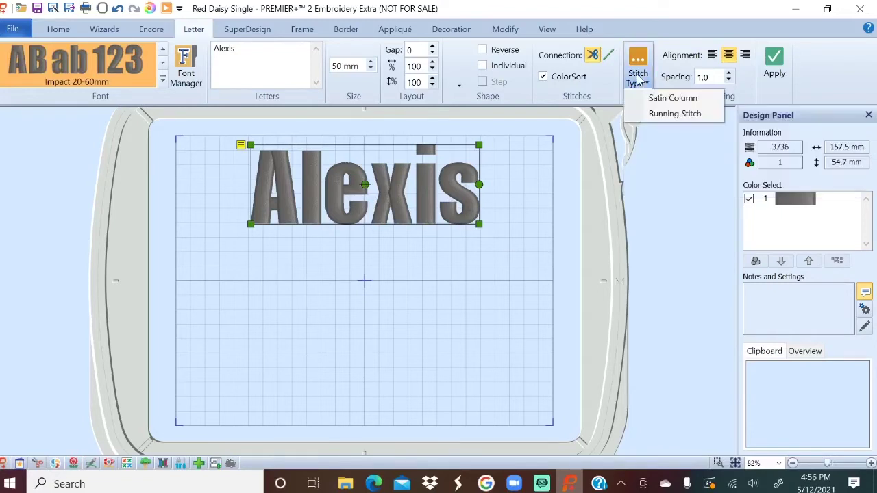
pyautogui.click(672, 98)
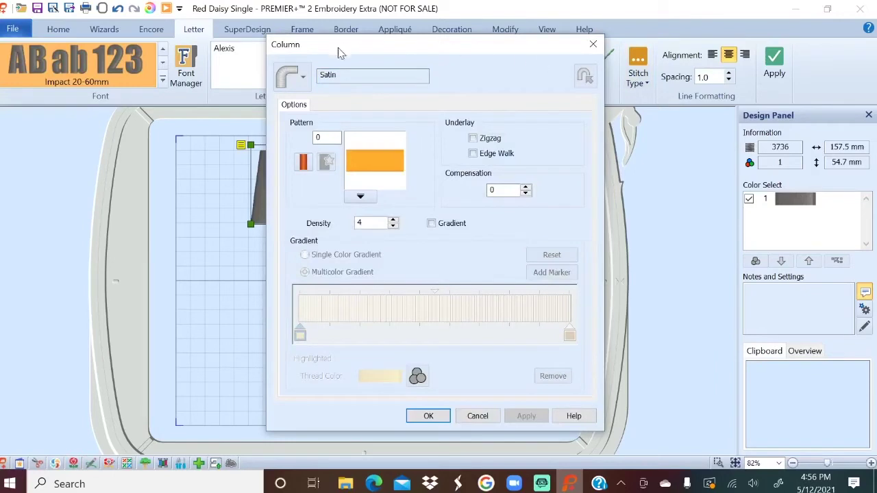
pyautogui.click(362, 198)
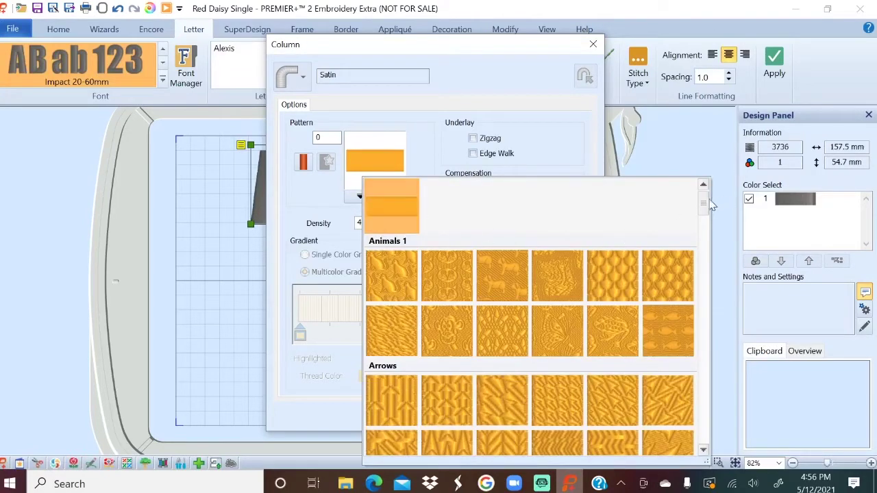
pyautogui.scroll(-2, 703, 210)
pyautogui.moveTo(703, 210); pyautogui.dragTo(727, 255)
pyautogui.click(727, 255)
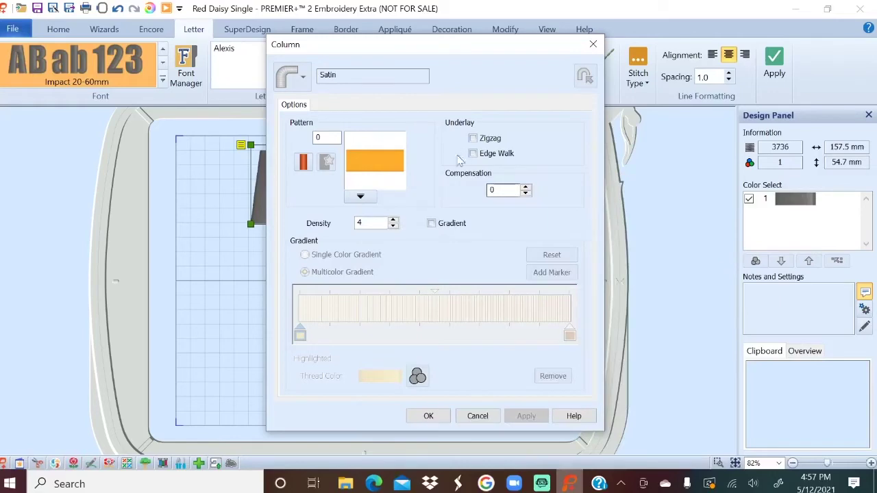
pyautogui.click(360, 196)
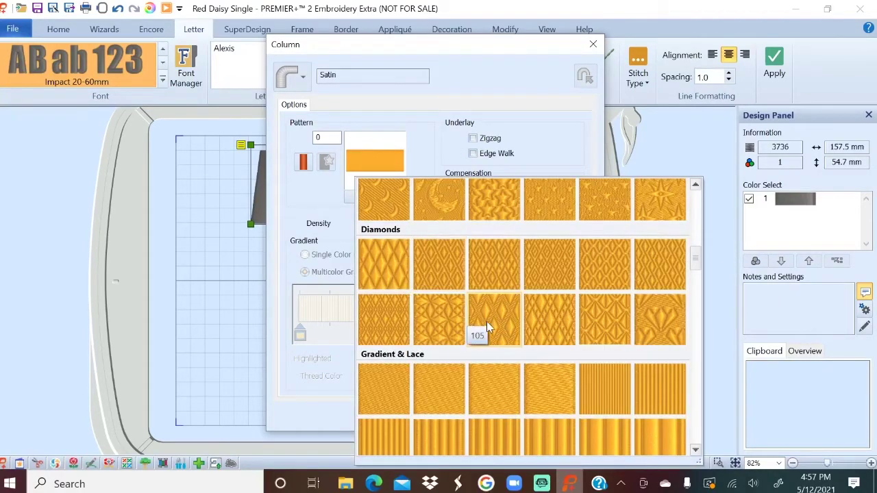
pyautogui.click(498, 265)
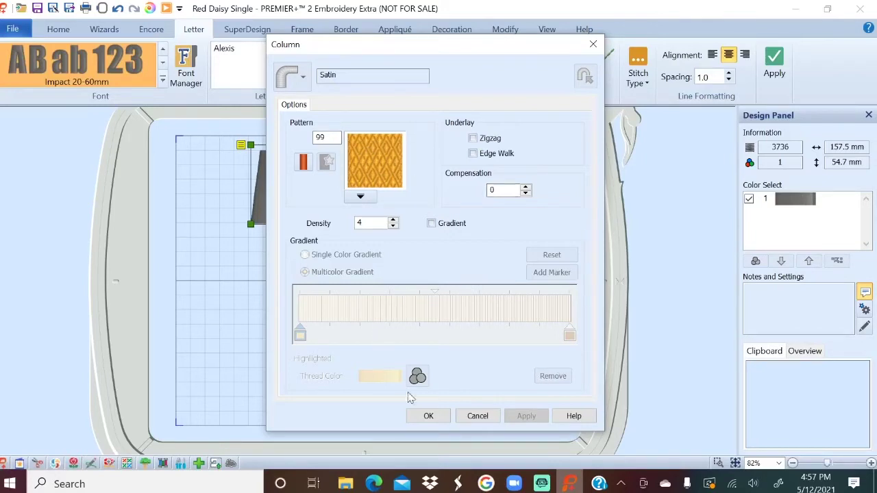
pyautogui.click(428, 416)
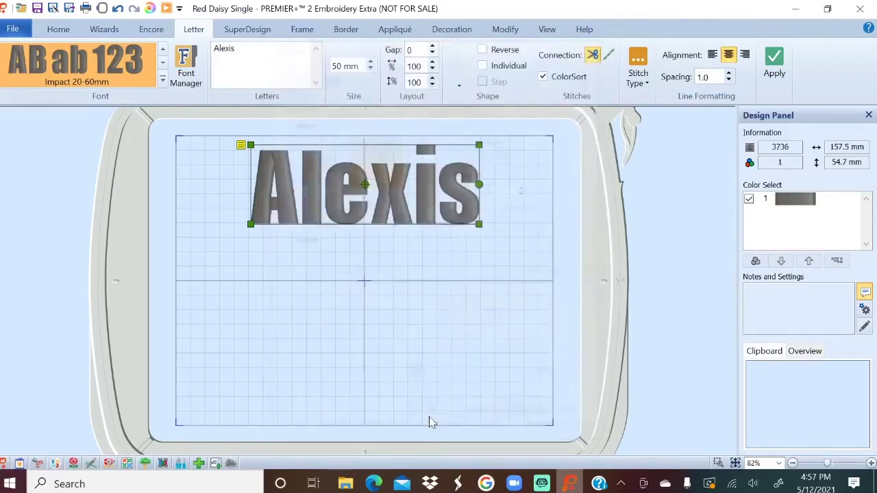
# - Add a second name lettering with the chosen stitch pattern and place it below the plain satin one
pyautogui.click(777, 68)
pyautogui.moveTo(414, 262); pyautogui.dragTo(416, 293)
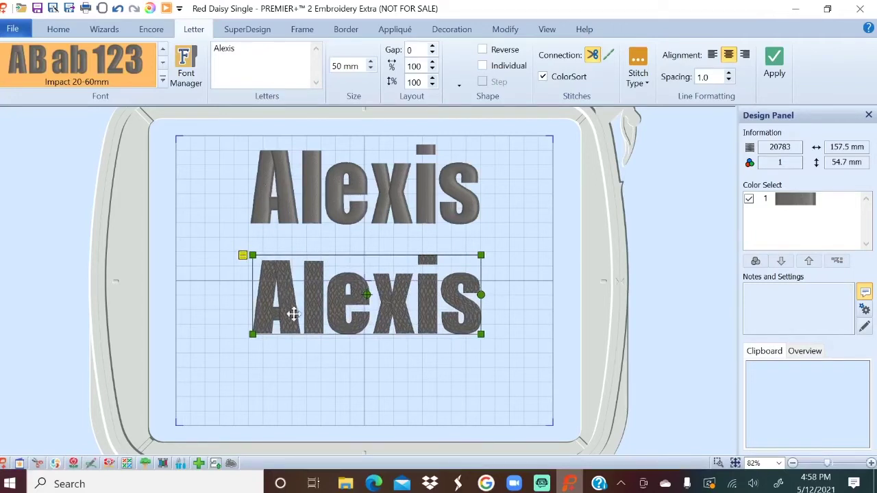
# - Compare the stitch counts and stitch detail of the plain satin and patterned lettering at 200% zoom, and return to 100%
pyautogui.click(509, 390)
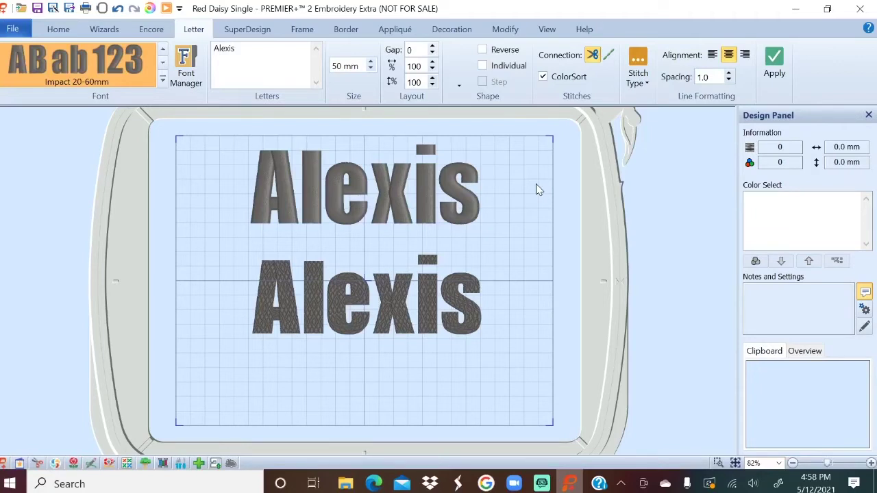
pyautogui.click(779, 464)
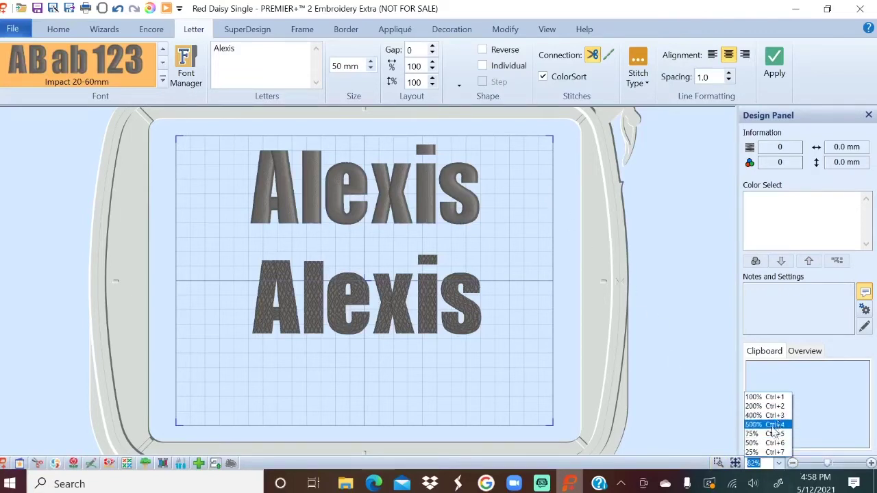
pyautogui.click(773, 407)
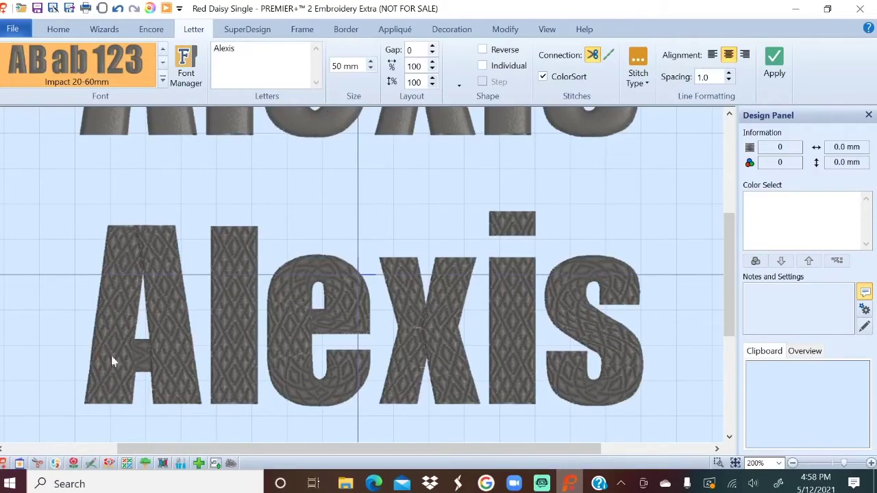
pyautogui.scroll(1, 361, 214)
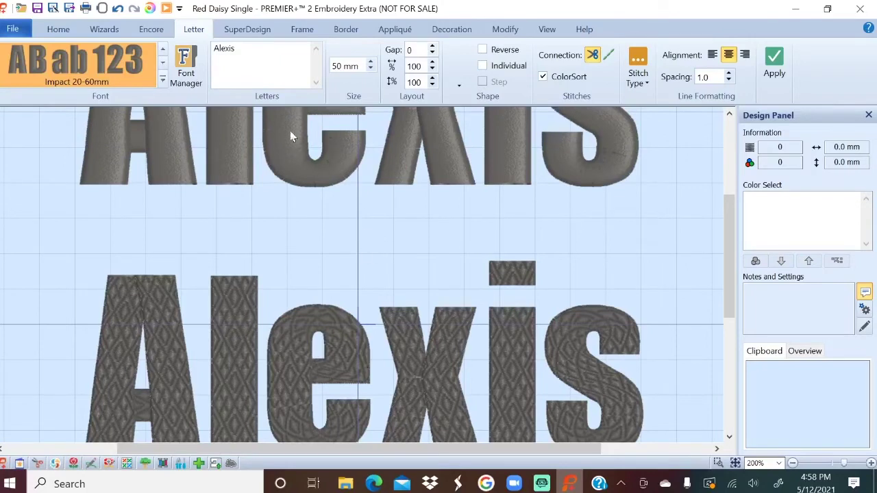
pyautogui.click(443, 140)
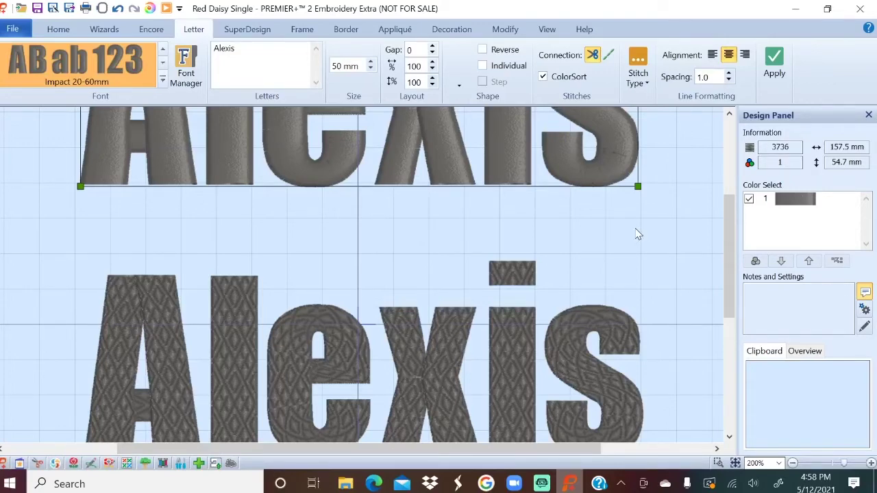
pyautogui.click(449, 340)
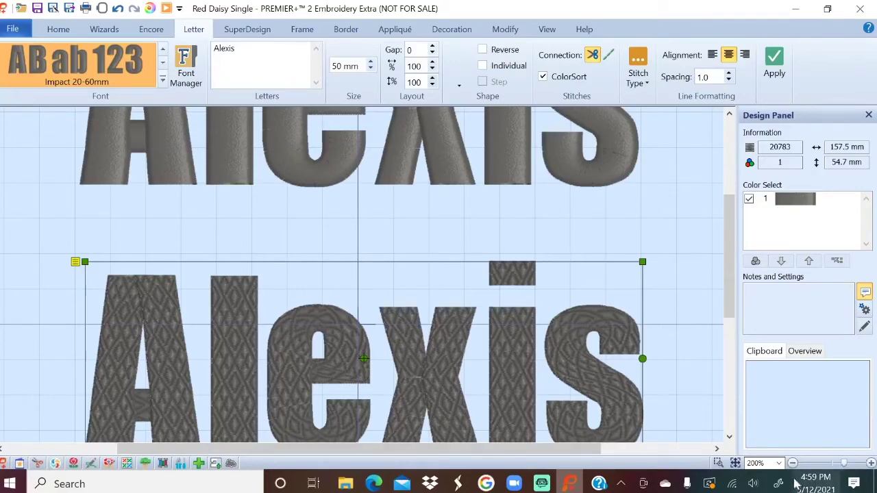
pyautogui.click(779, 464)
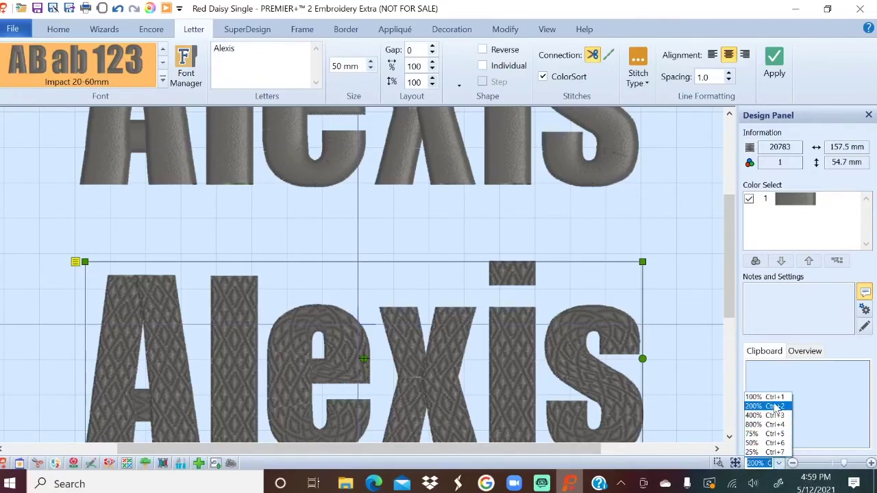
pyautogui.click(774, 397)
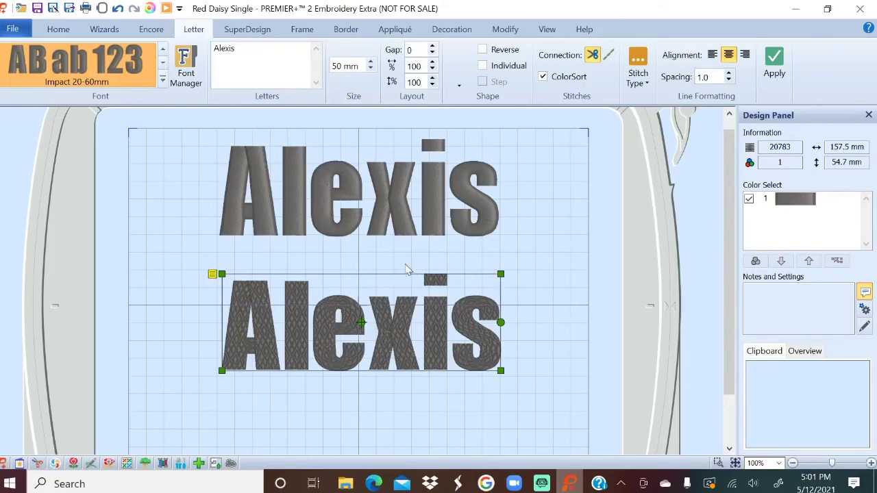
# - Delete both the patterned lettering and the plain satin lettering from the hoop
pyautogui.press('Delete')
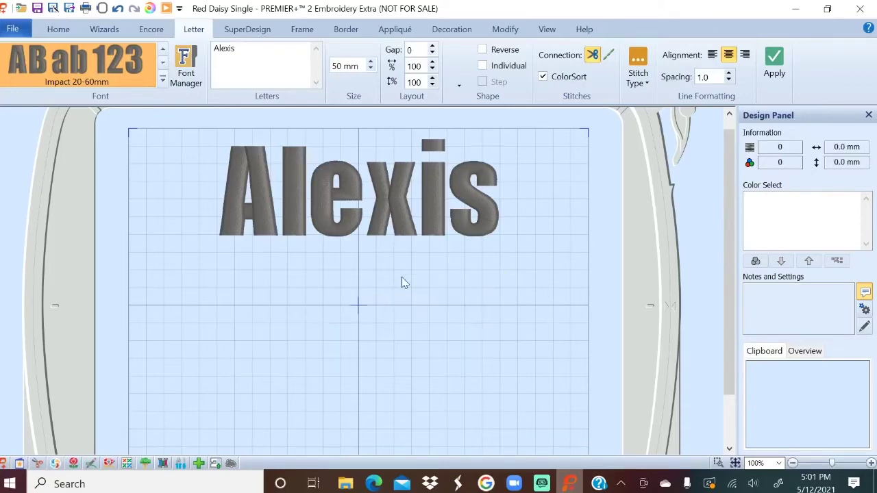
pyautogui.rightClick(365, 193)
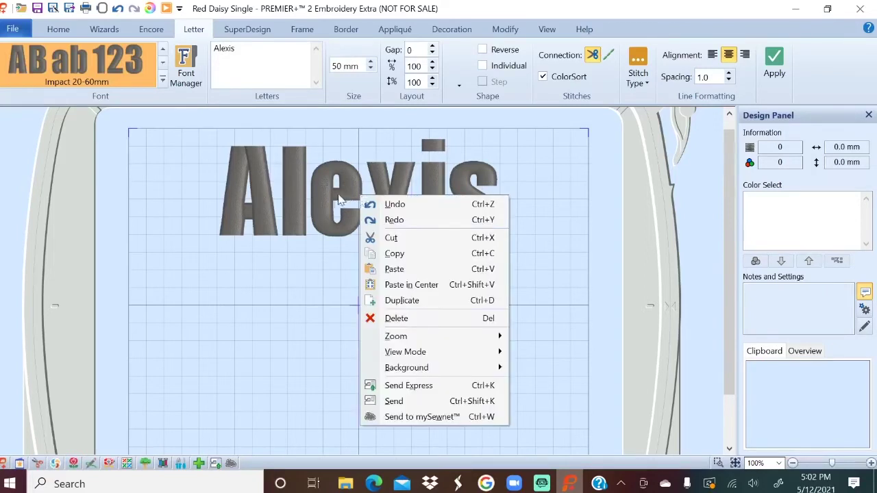
pyautogui.click(335, 195)
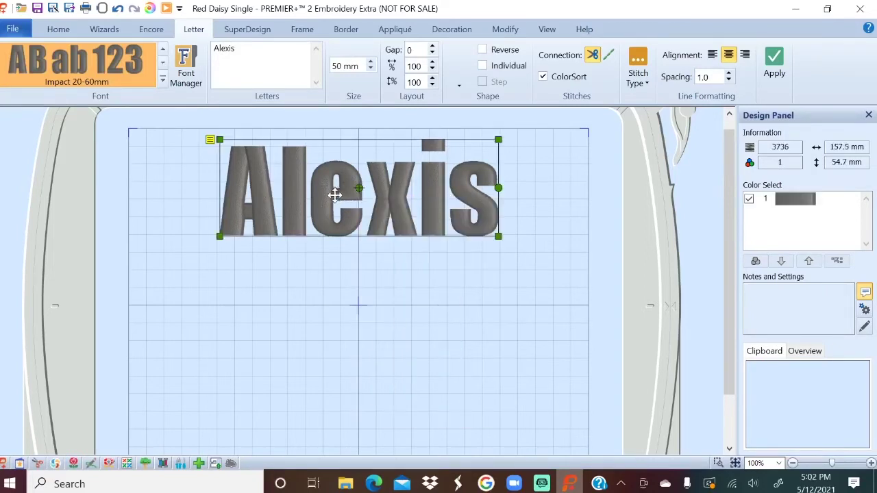
pyautogui.rightClick(420, 189)
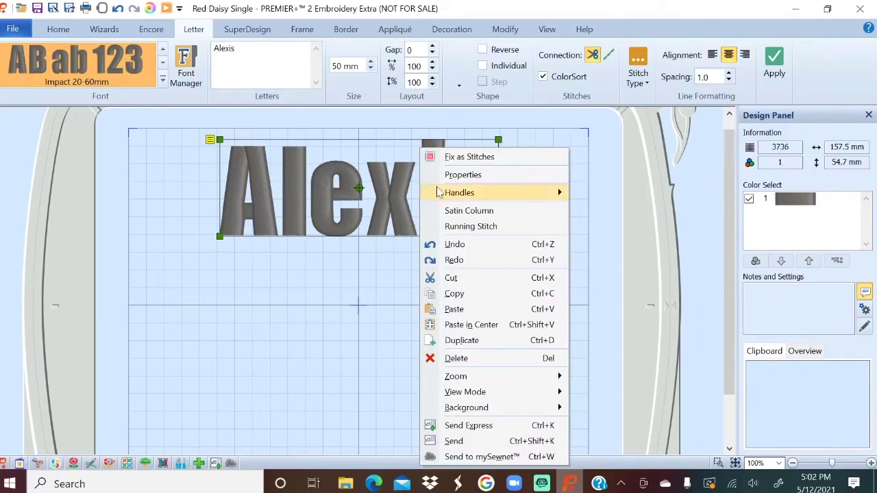
pyautogui.click(471, 361)
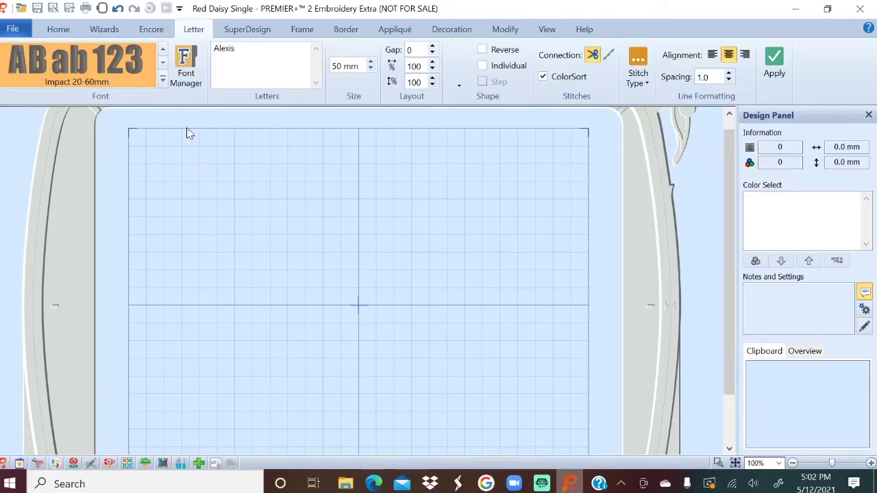
# - Browse the available lettering fonts by category and examine the category list in the Font Manager
pyautogui.click(163, 81)
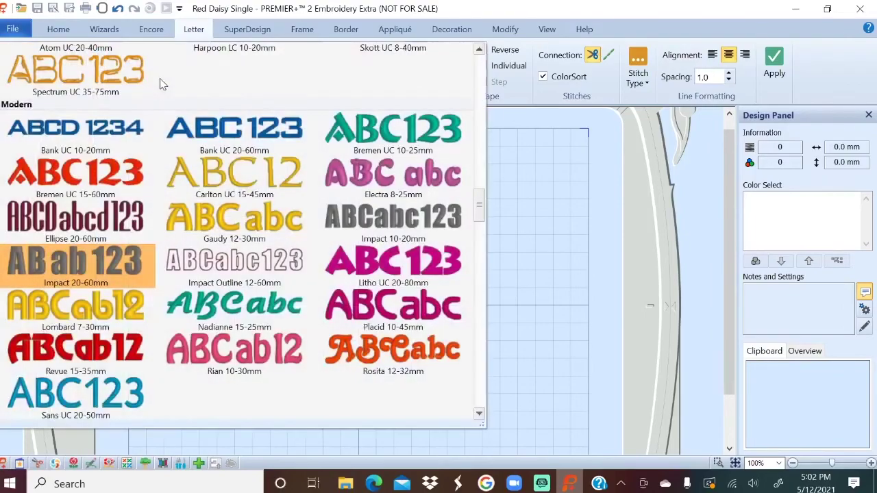
pyautogui.scroll(-5, 479, 199)
pyautogui.scroll(-15, 483, 262)
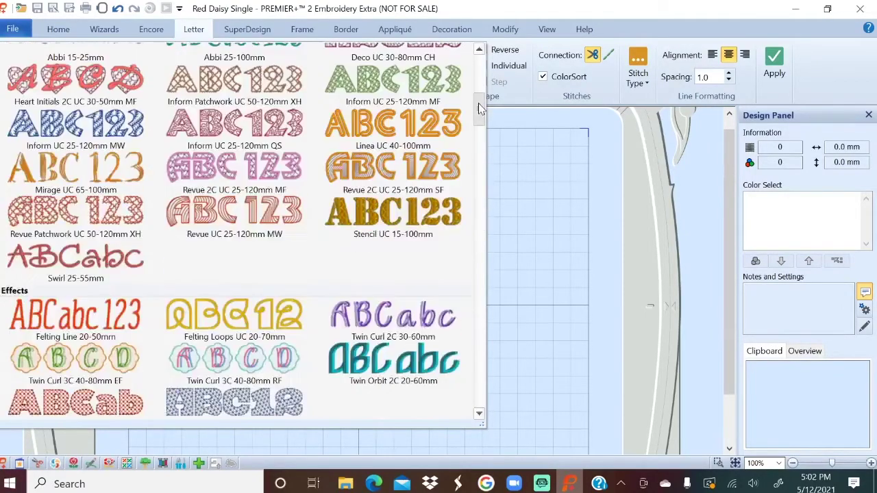
pyautogui.click(515, 175)
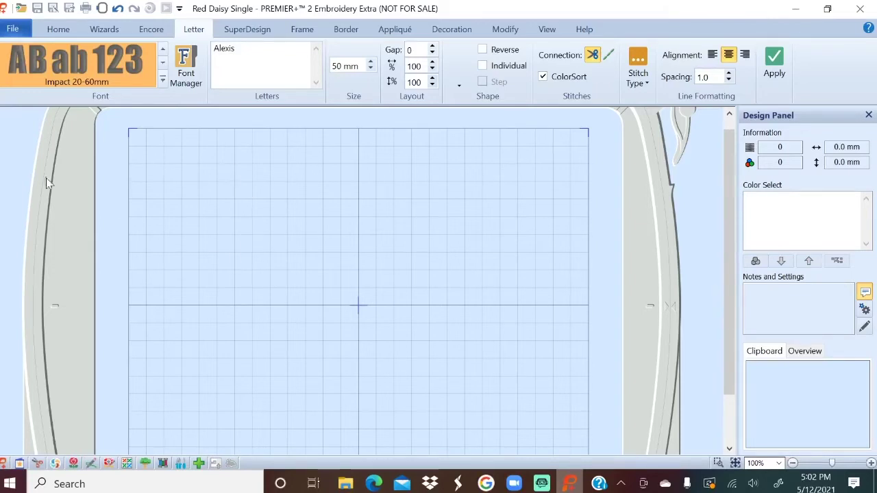
pyautogui.click(185, 66)
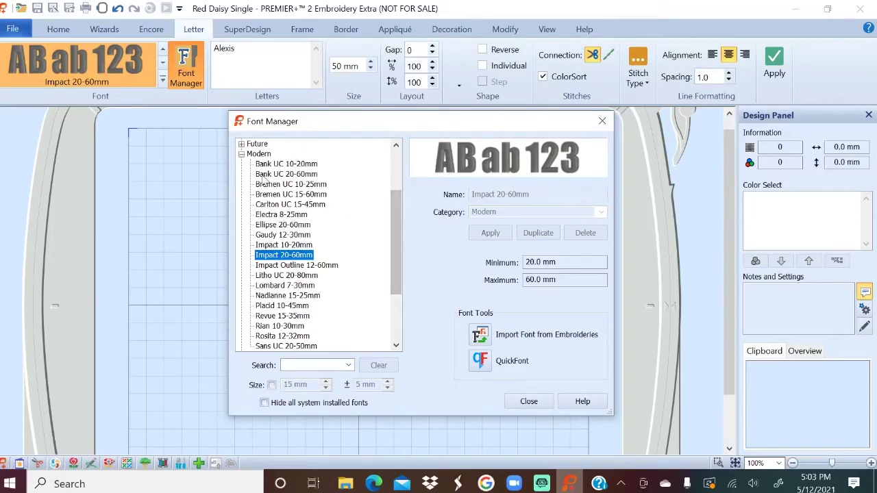
pyautogui.scroll(3, 390, 267)
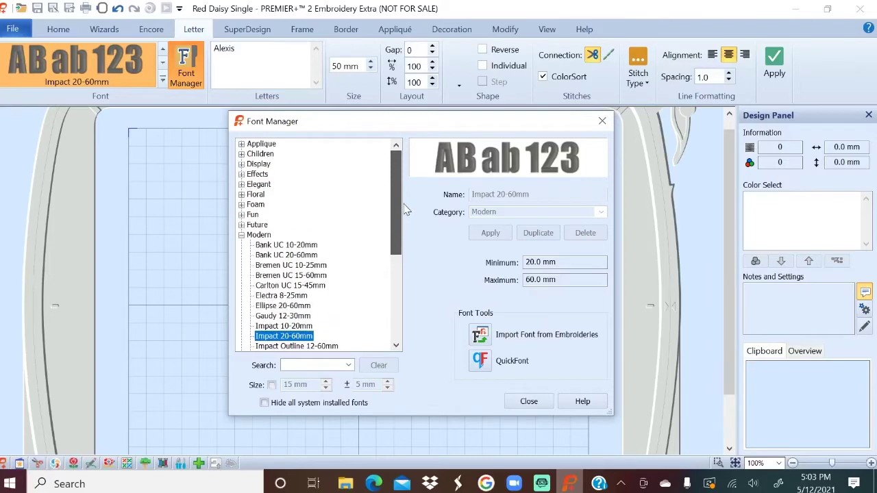
pyautogui.moveTo(403, 216)
pyautogui.mouseDown()
pyautogui.moveTo(413, 268)
pyautogui.moveTo(405, 335)
pyautogui.moveTo(407, 210)
pyautogui.mouseUp()
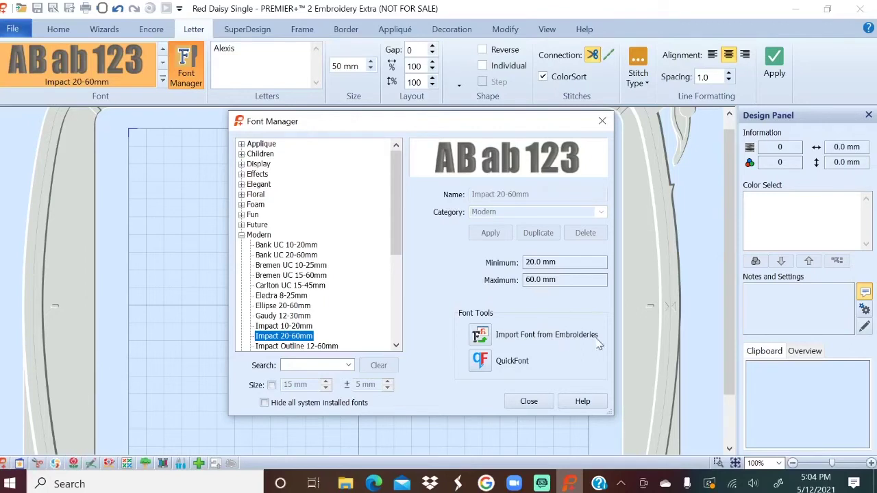
pyautogui.click(484, 337)
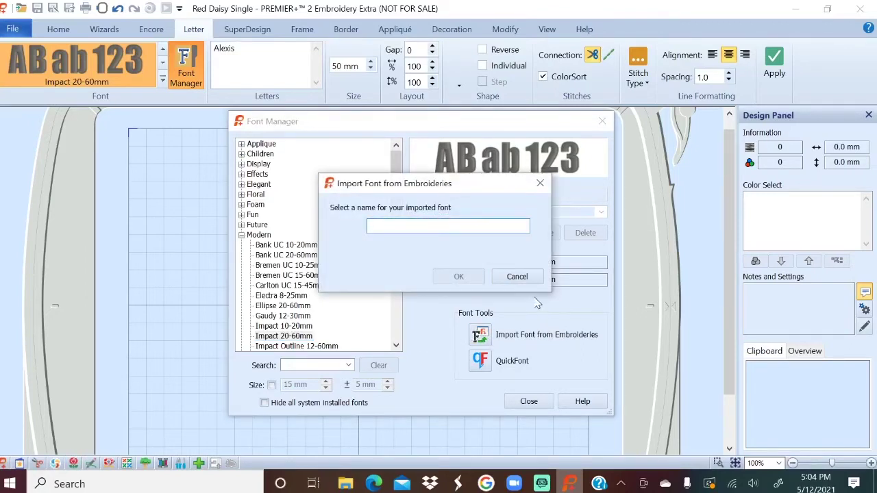
pyautogui.write('New York')
pyautogui.click(458, 276)
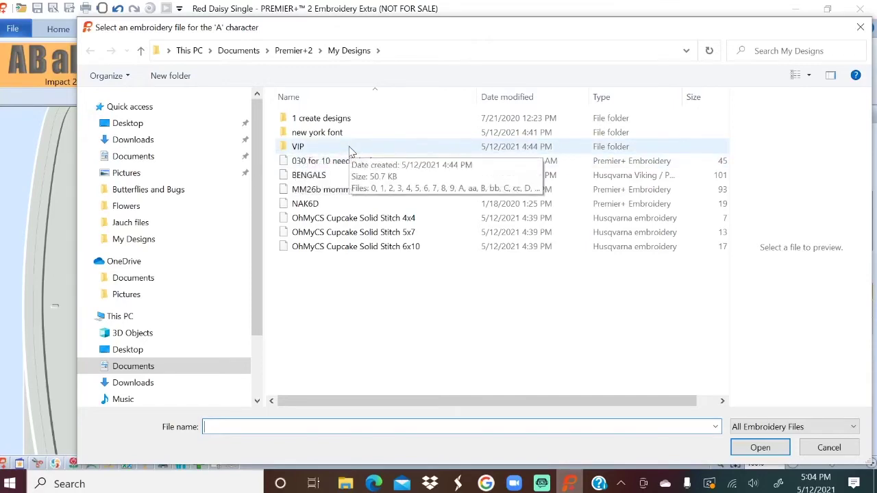
pyautogui.click(831, 450)
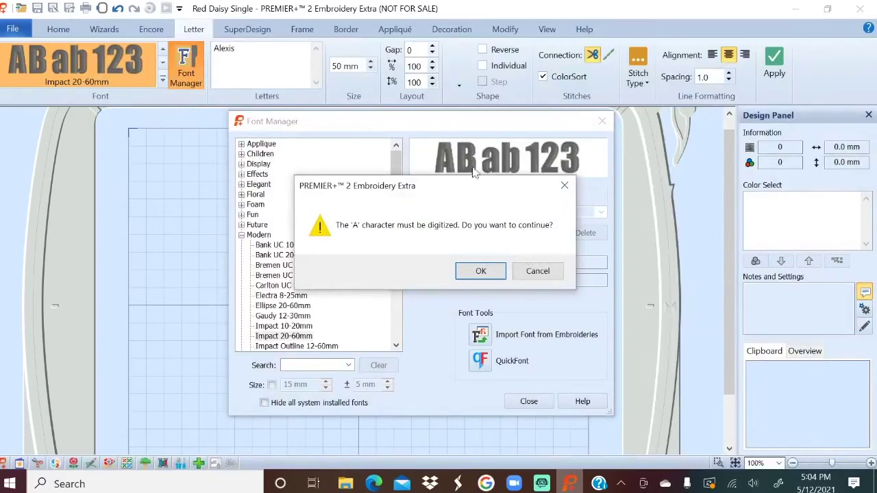
pyautogui.click(539, 273)
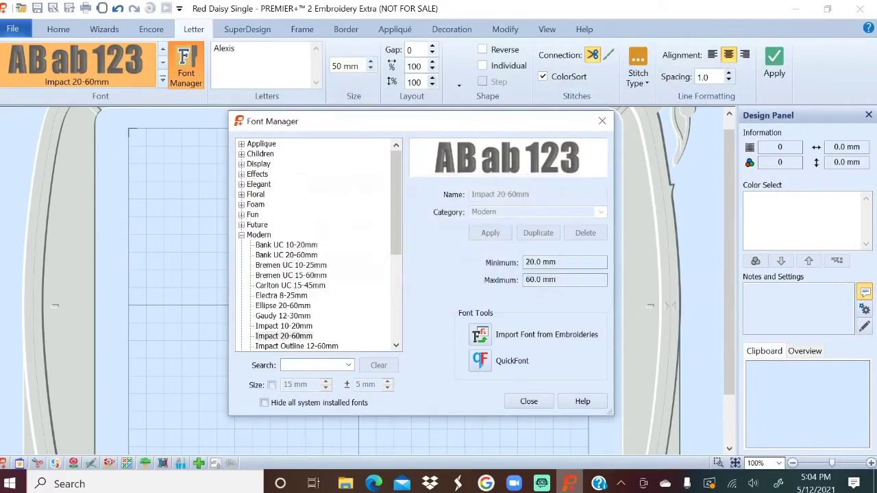
pyautogui.click(529, 402)
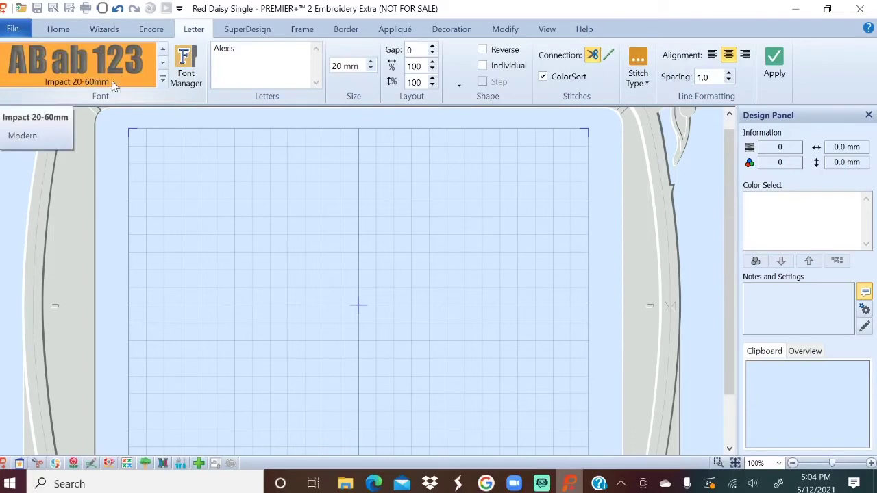
# - Start a font import from embroideries named New York 2, using file A from the VIP folder for the 'A' character
pyautogui.click(189, 65)
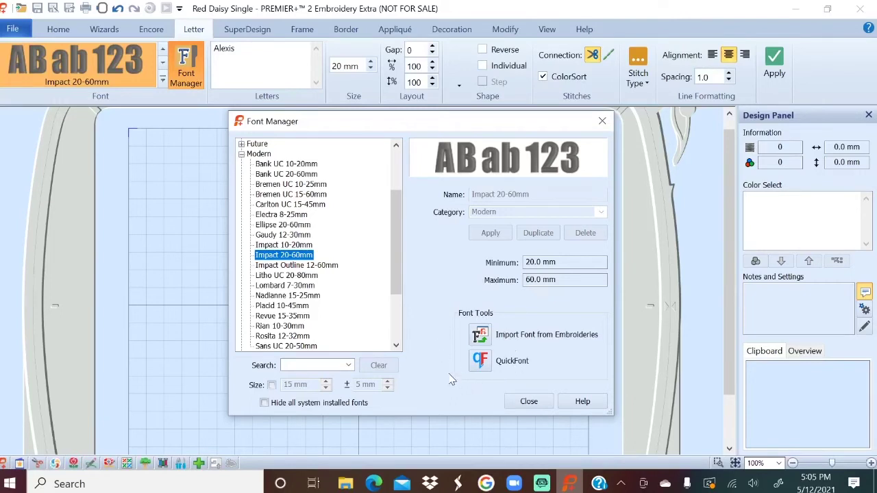
pyautogui.click(482, 339)
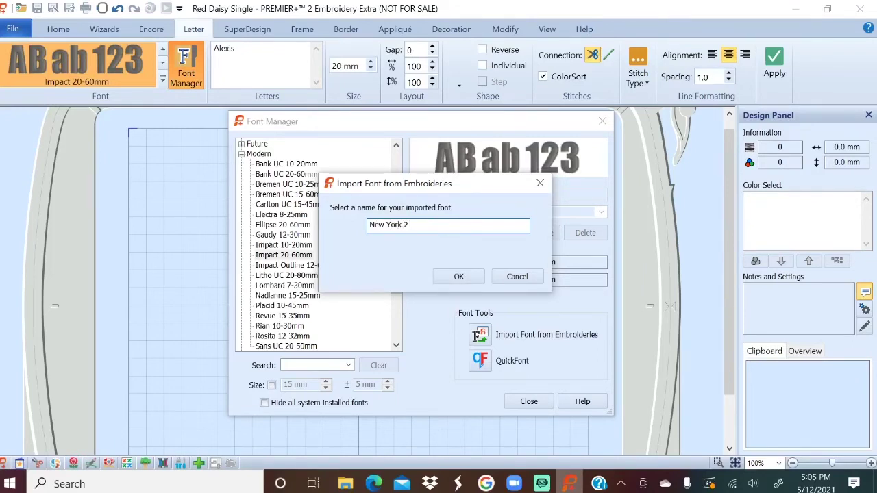
pyautogui.click(459, 278)
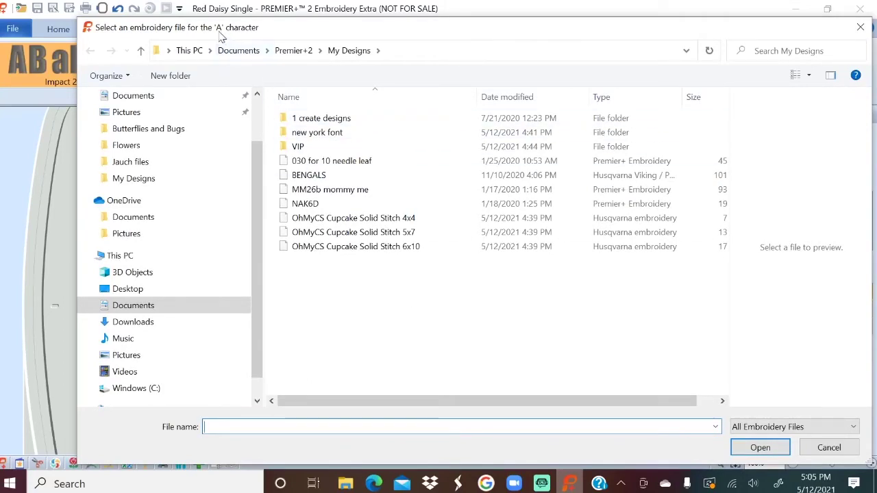
pyautogui.moveTo(221, 35); pyautogui.dragTo(222, 34)
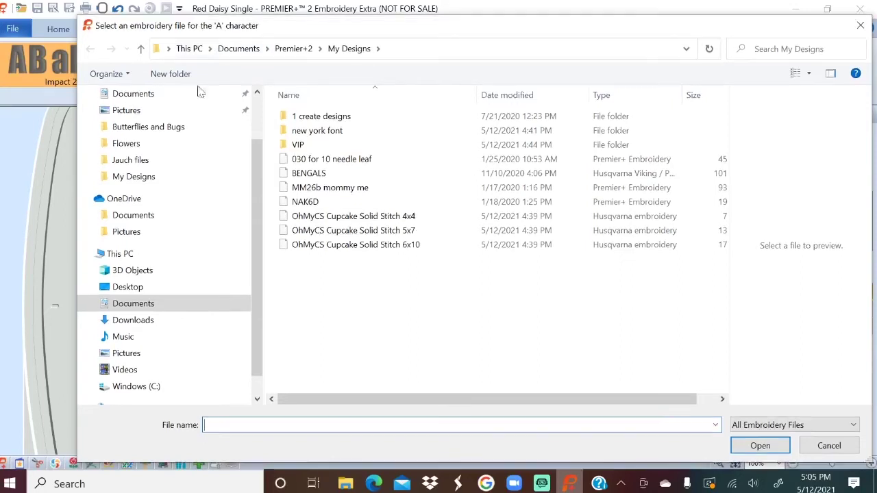
pyautogui.doubleClick(310, 147)
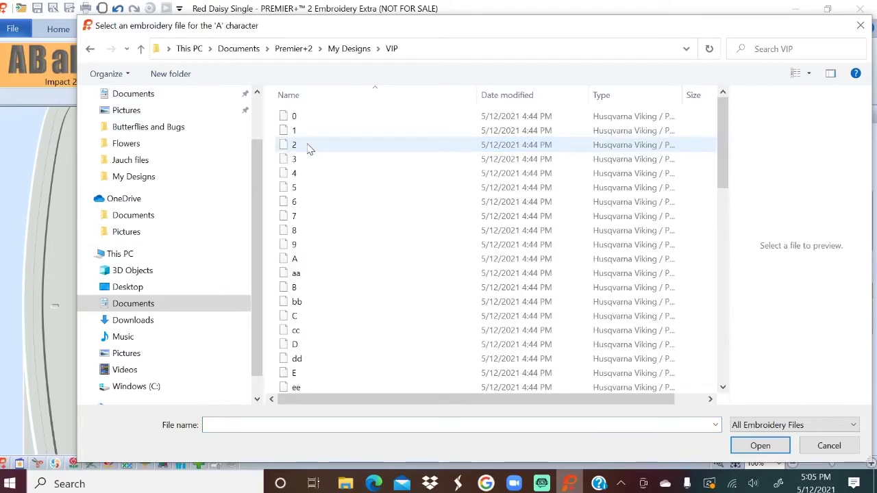
pyautogui.click(307, 262)
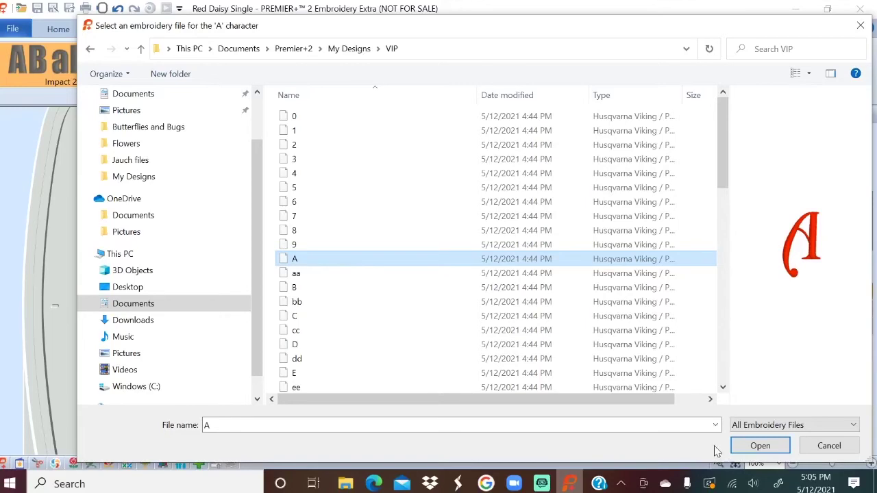
pyautogui.click(740, 446)
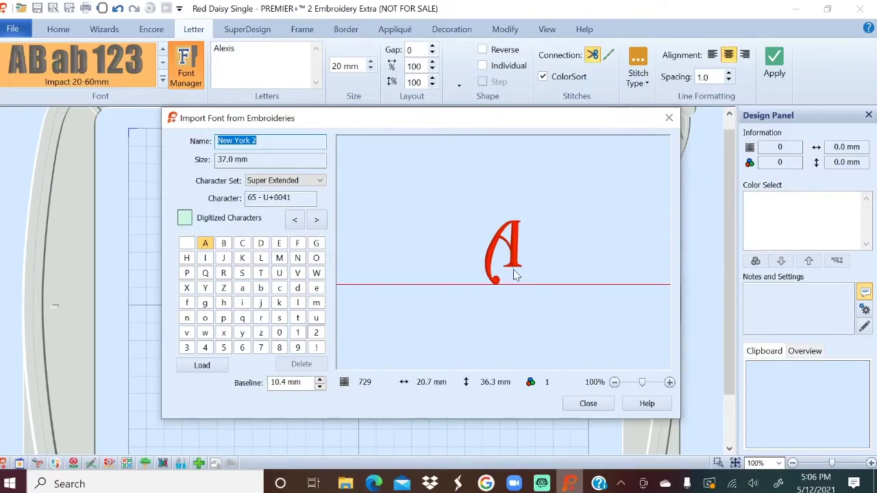
# - Lower the baseline of the imported 'A' character to 0.9 mm so it meets the foot of the letter's straight stem
pyautogui.click(320, 381)
pyautogui.click(321, 383)
pyautogui.click(320, 386)
pyautogui.click(320, 386)
pyautogui.click(320, 387)
pyautogui.click(320, 387)
pyautogui.click(320, 386)
pyautogui.click(320, 387)
pyautogui.click(320, 387)
pyautogui.click(320, 387)
pyautogui.click(320, 387)
pyautogui.click(320, 386)
pyautogui.click(320, 387)
pyautogui.click(320, 387)
pyautogui.click(320, 386)
pyautogui.click(320, 386)
pyautogui.click(320, 386)
pyautogui.click(320, 387)
pyautogui.click(320, 386)
pyautogui.click(320, 387)
pyautogui.click(320, 386)
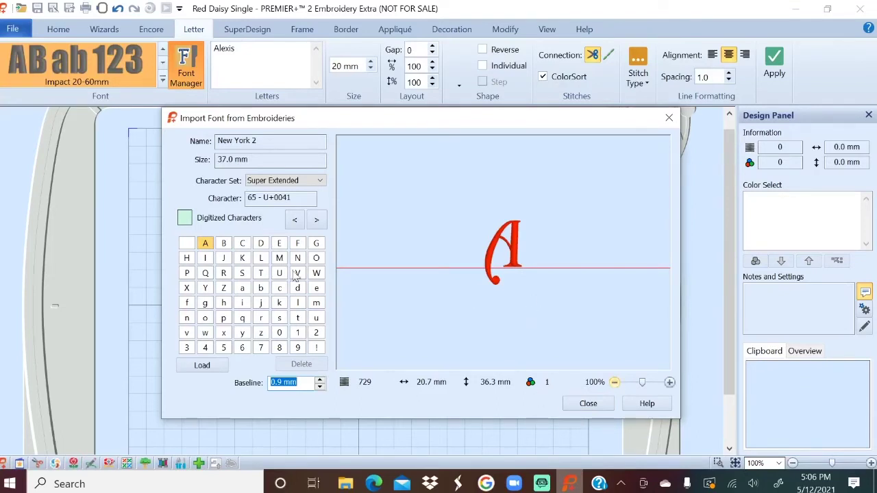
# - Load embroidery file B from the VIP folder for the font's 'B' character
pyautogui.click(223, 244)
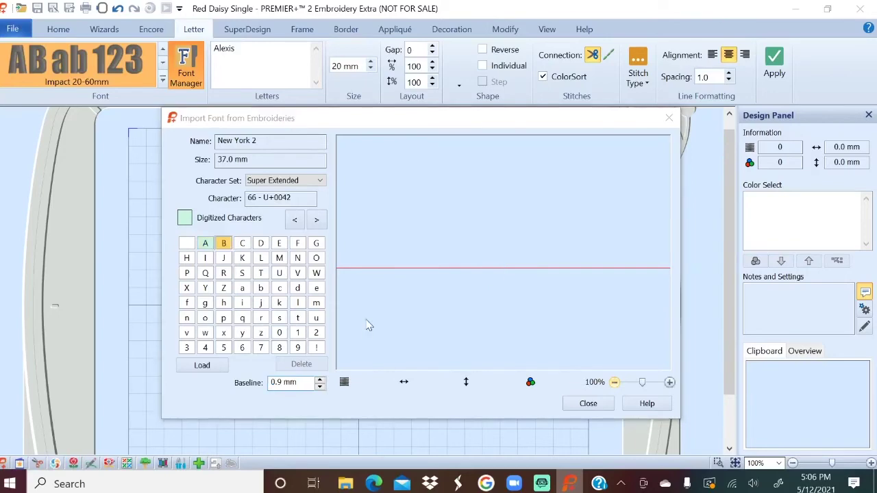
pyautogui.hotkey('alt', 'l')
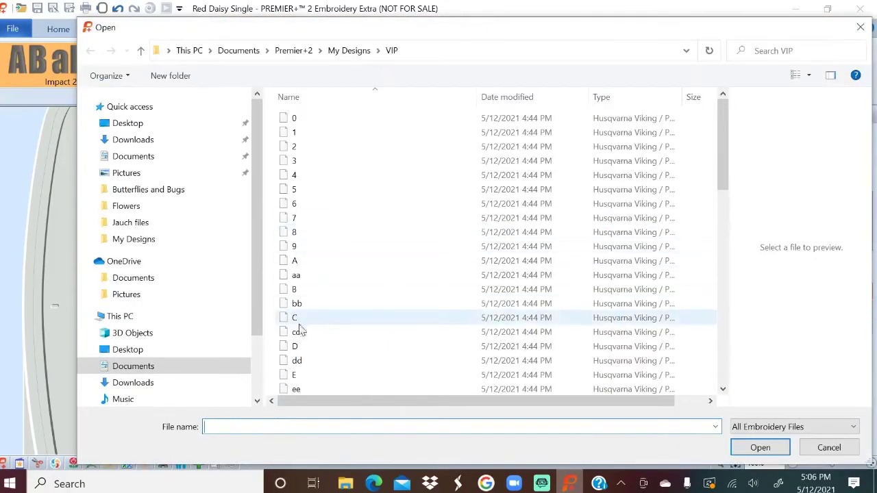
pyautogui.click(293, 291)
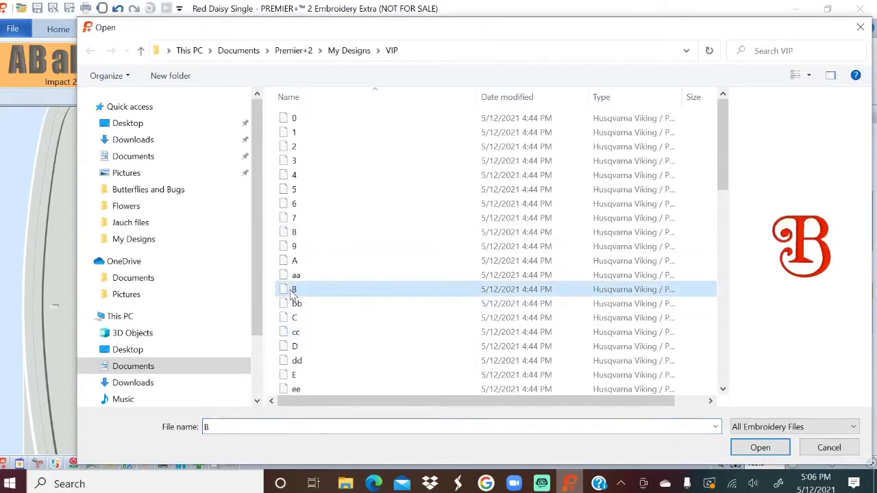
pyautogui.click(761, 448)
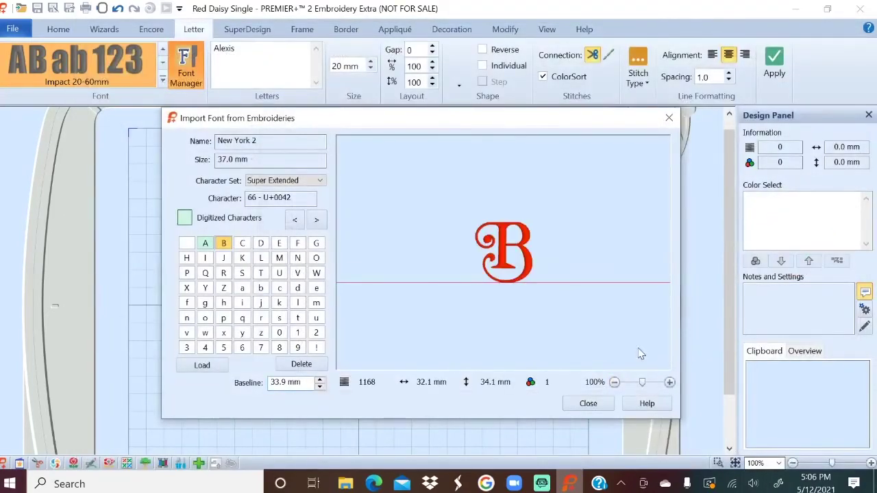
# - Set the baseline of the 'B' character to 26.4 mm so it meets the foot of the letter's straight stem
pyautogui.moveTo(320, 387); pyautogui.dragTo(323, 390)
pyautogui.click(323, 390)
pyautogui.click(323, 391)
pyautogui.click(323, 391)
pyautogui.click(322, 389)
pyautogui.click(320, 388)
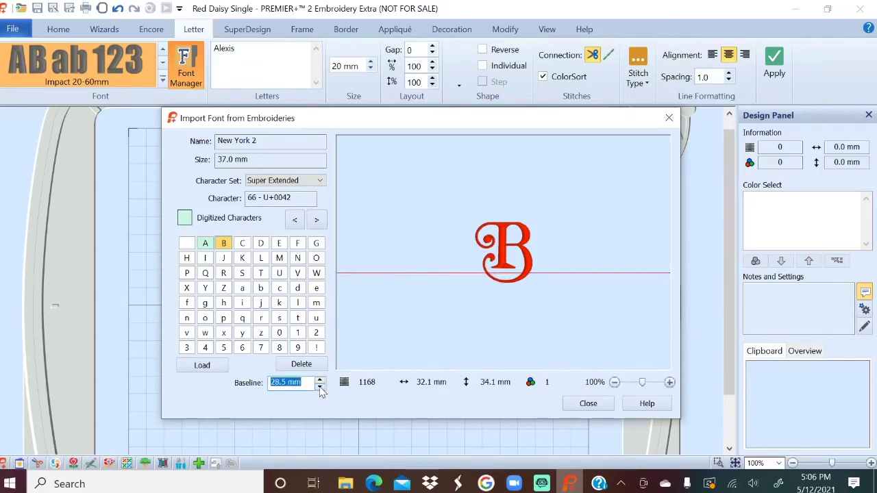
pyautogui.click(320, 388)
pyautogui.click(320, 388)
pyautogui.click(320, 388)
pyautogui.click(320, 388)
pyautogui.click(320, 388)
pyautogui.click(320, 389)
pyautogui.click(320, 389)
pyautogui.click(320, 388)
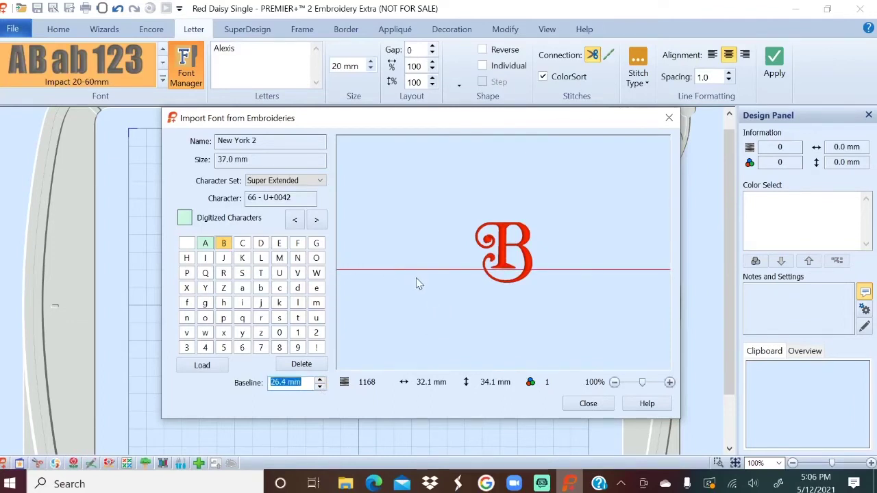
# - Load file aa for the lowercase 'a' character and file C for the uppercase 'C' character
pyautogui.doubleClick(243, 289)
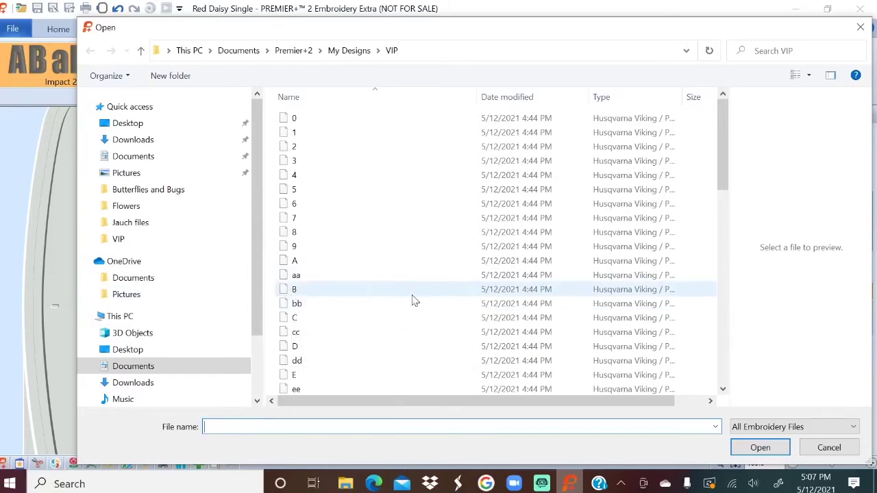
pyautogui.click(302, 277)
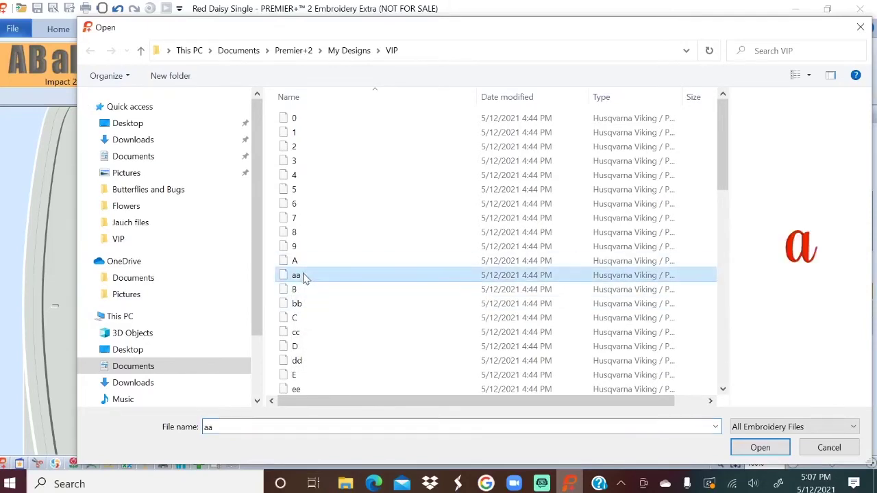
pyautogui.click(760, 448)
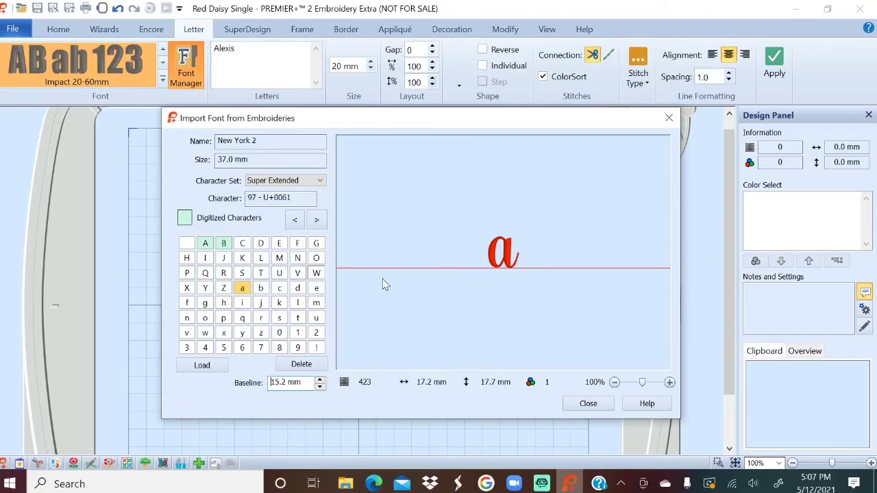
pyautogui.doubleClick(243, 250)
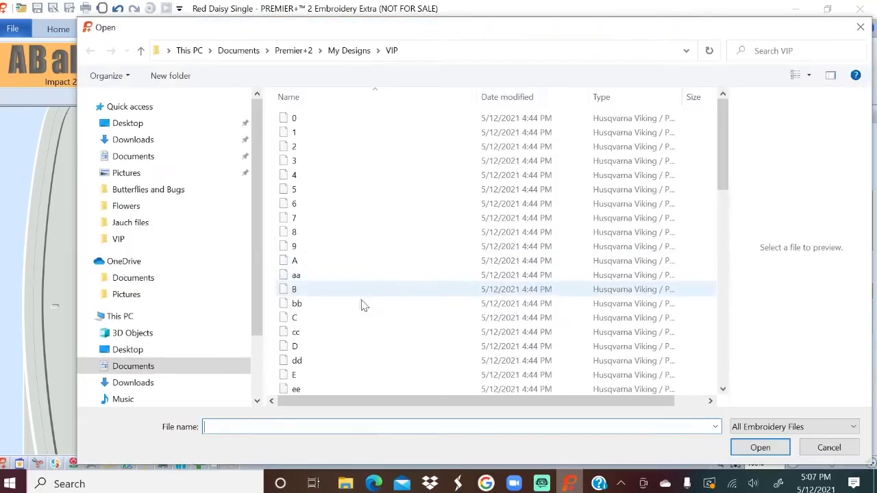
pyautogui.click(318, 325)
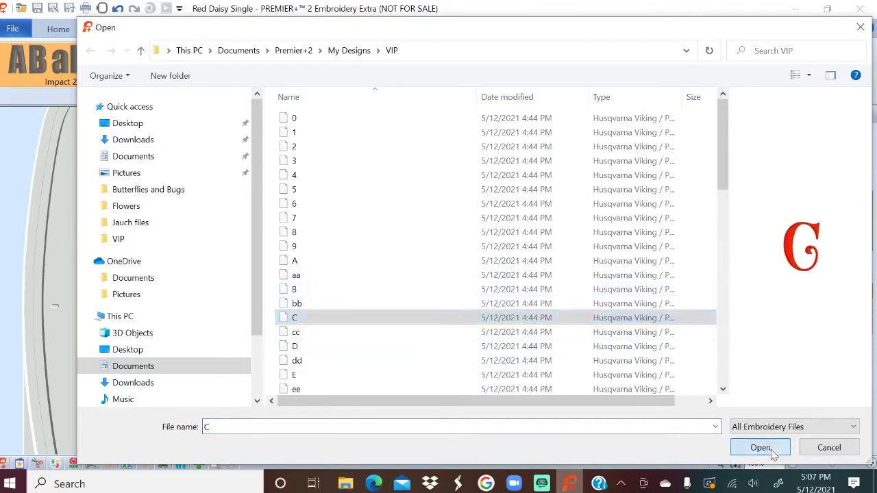
pyautogui.click(760, 448)
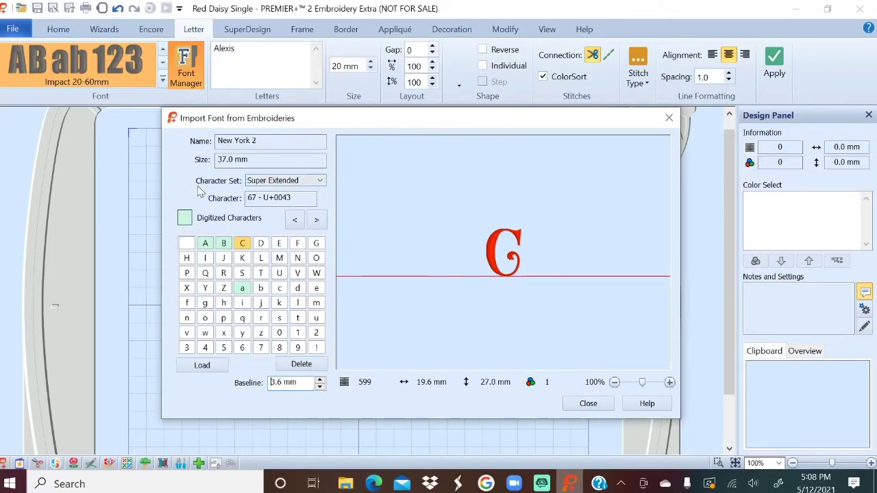
# - Review the available character sets, keeping Super Extended, and load file tt for the lowercase 't' character
pyautogui.click(322, 182)
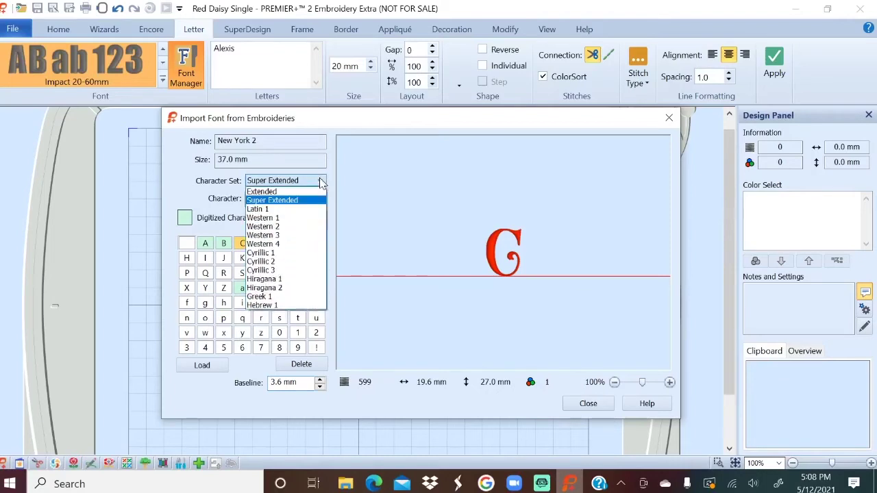
pyautogui.click(313, 180)
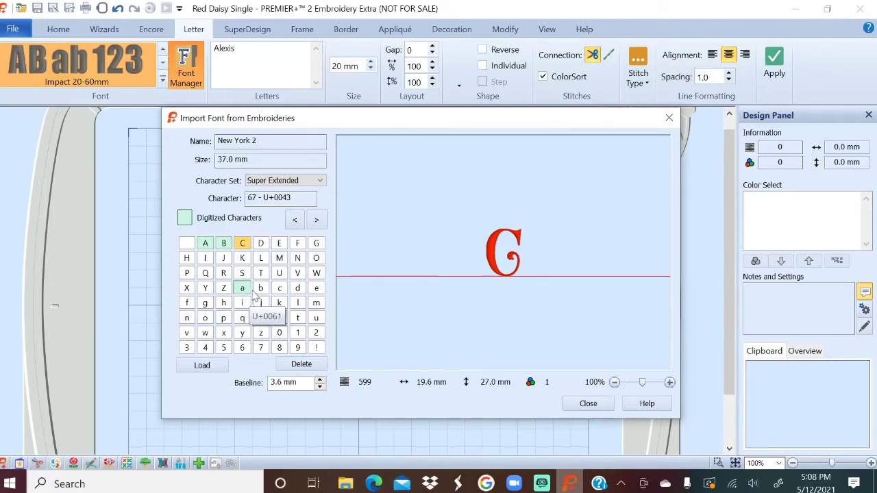
pyautogui.click(296, 321)
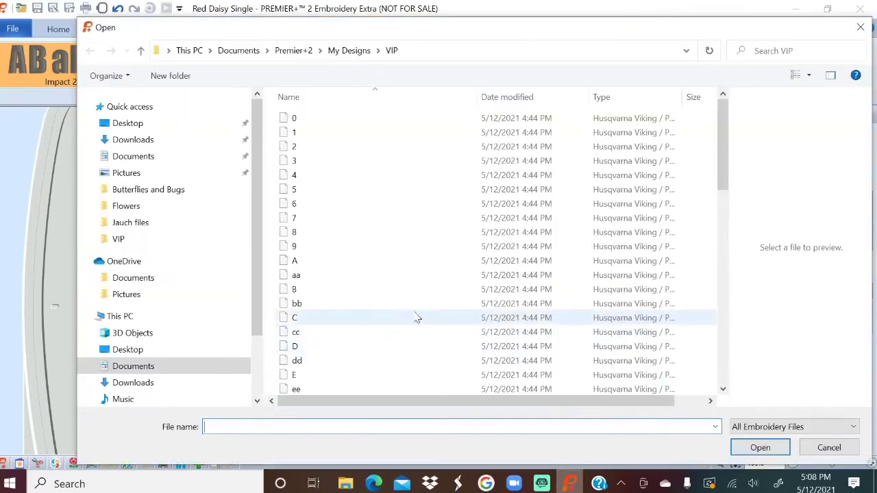
pyautogui.moveTo(725, 172); pyautogui.dragTo(692, 375)
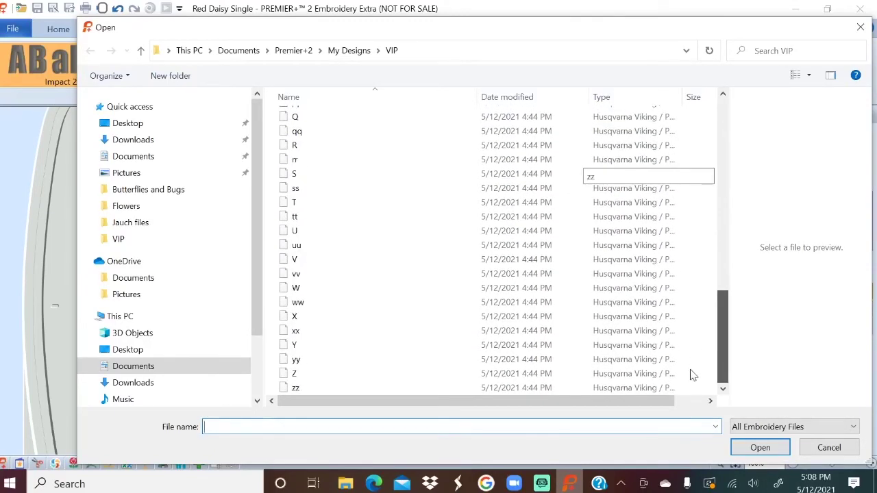
pyautogui.click(387, 221)
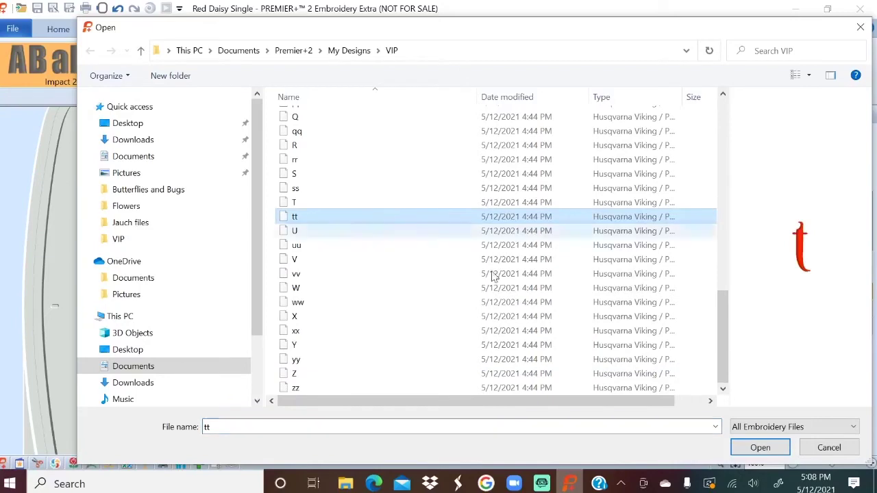
pyautogui.click(759, 448)
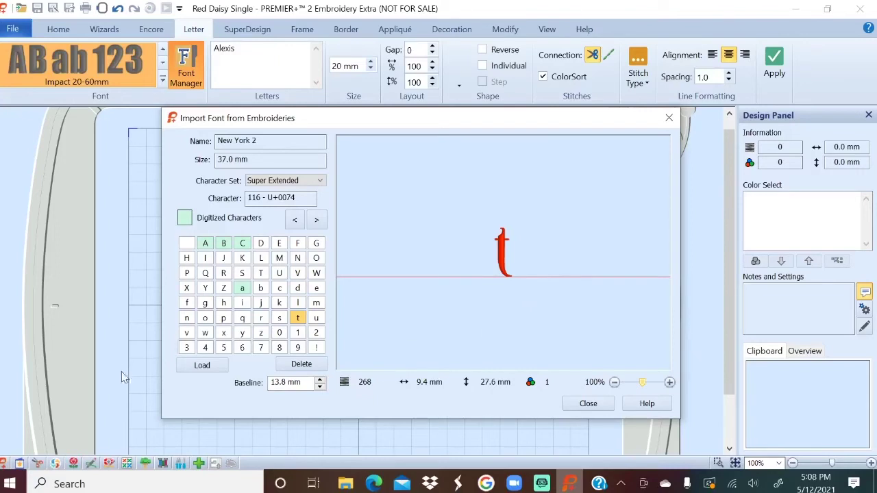
# - Decline overwriting the 't' character and close both the font import and the Font Manager
pyautogui.click(207, 365)
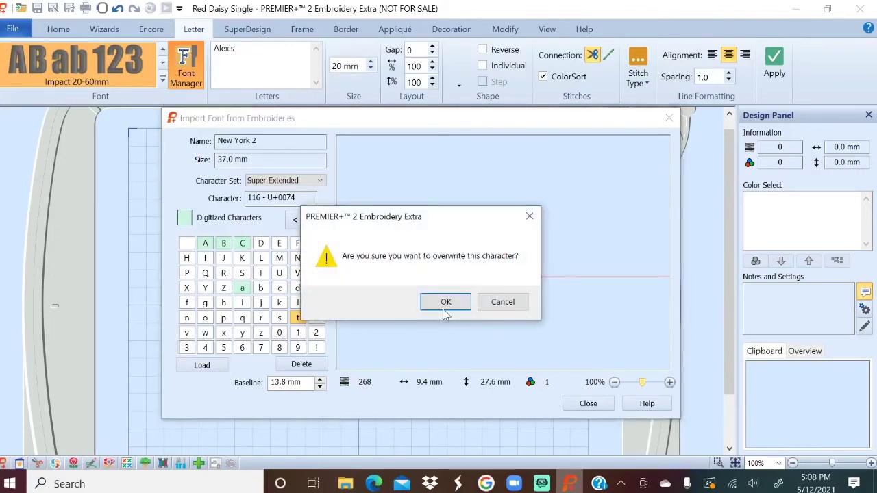
pyautogui.click(504, 302)
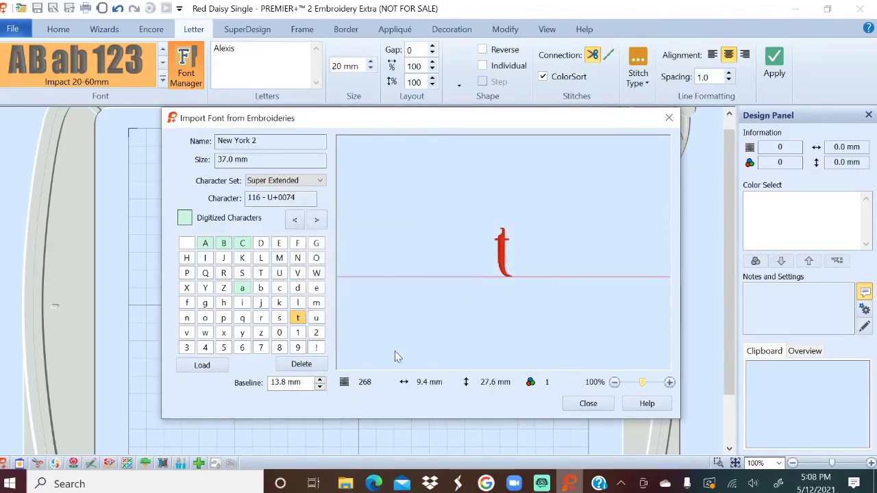
pyautogui.click(593, 405)
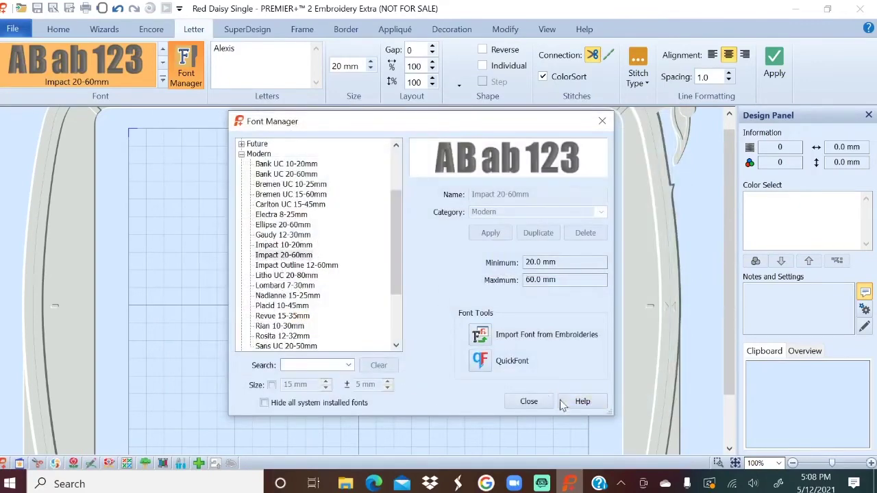
pyautogui.click(526, 403)
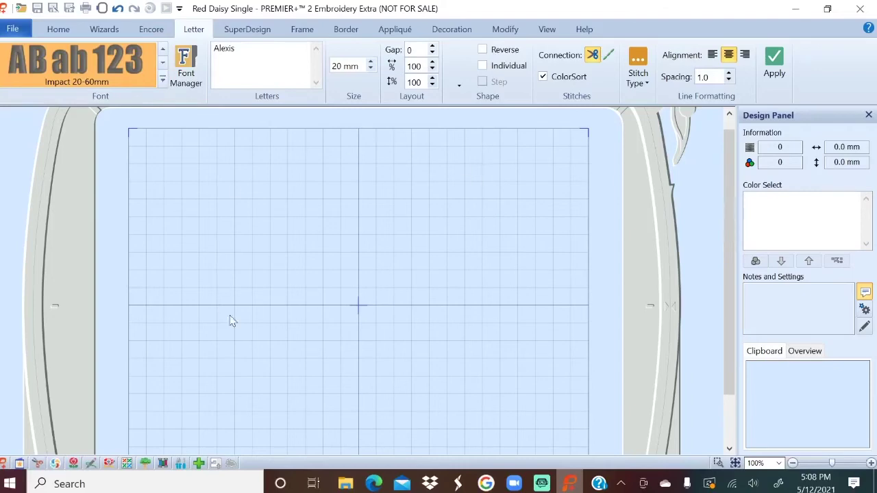
# - Choose the New York 2 font from the MyFonts category for the lettering
pyautogui.click(163, 83)
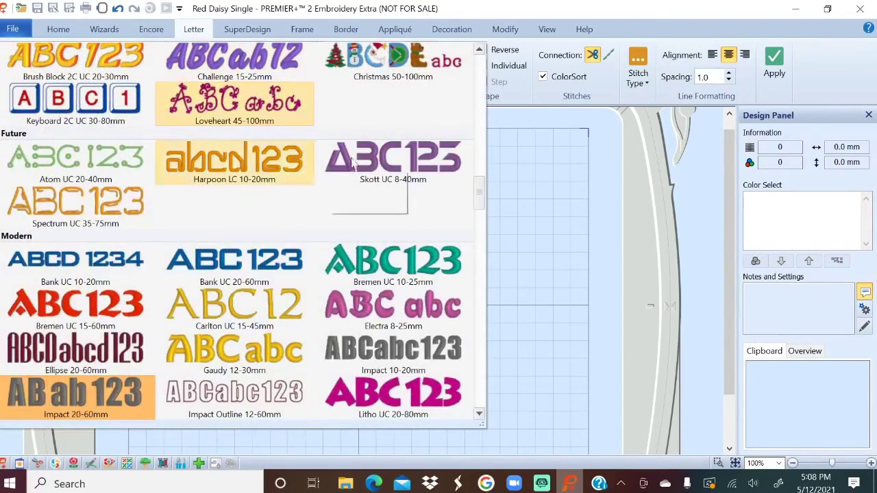
pyautogui.scroll(1, 481, 186)
pyautogui.moveTo(481, 183); pyautogui.dragTo(477, 255)
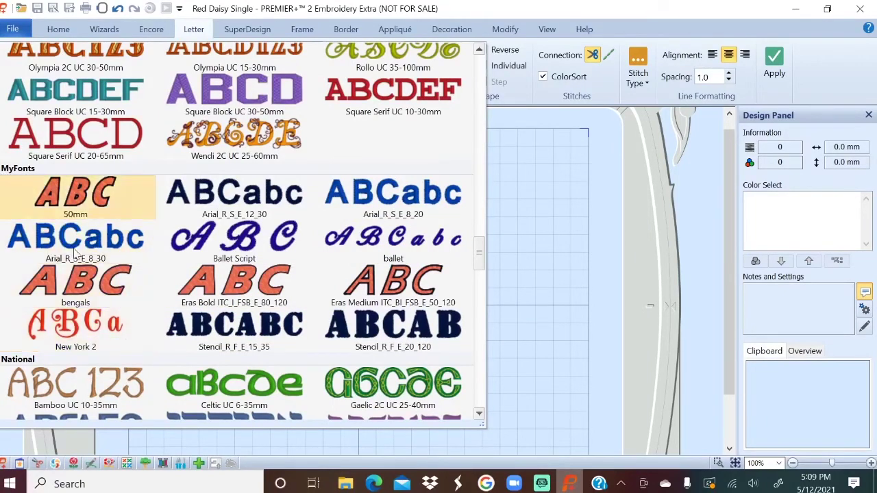
pyautogui.click(74, 338)
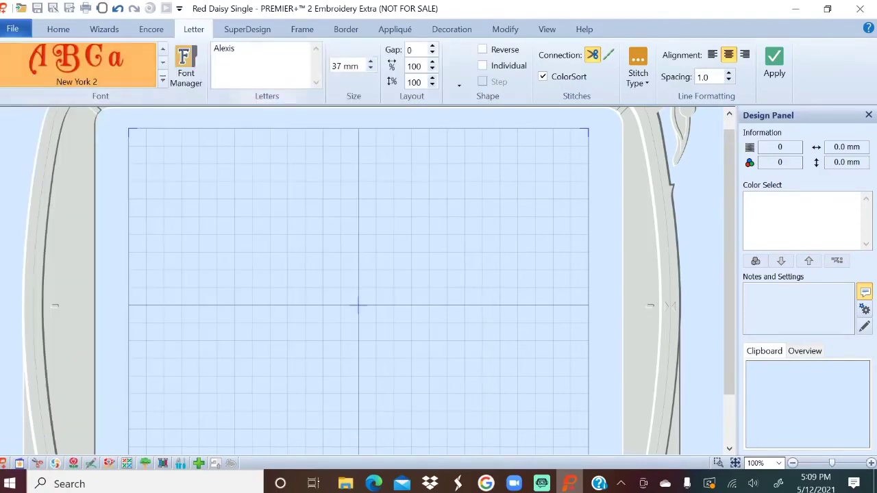
# - Replace the lettering text with Cat, apply it to the hoop at 37 mm and deselect it
pyautogui.hotkey('ctrl', 'a')
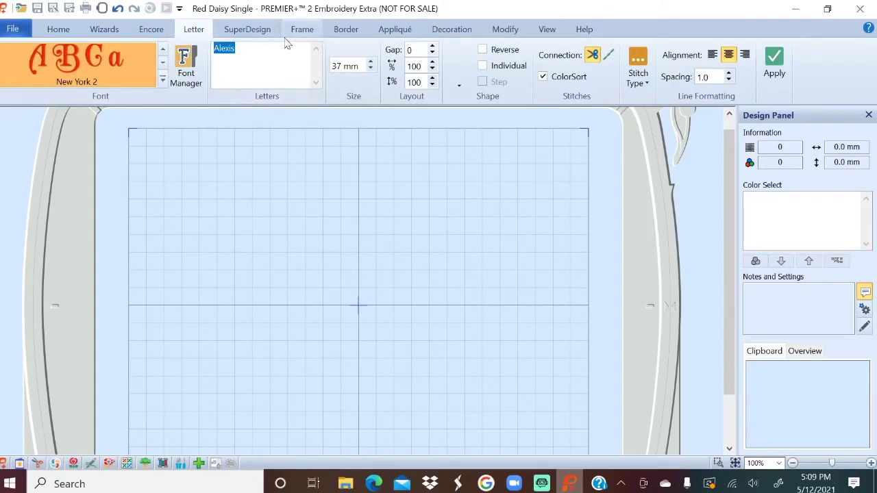
pyautogui.write('Cat')
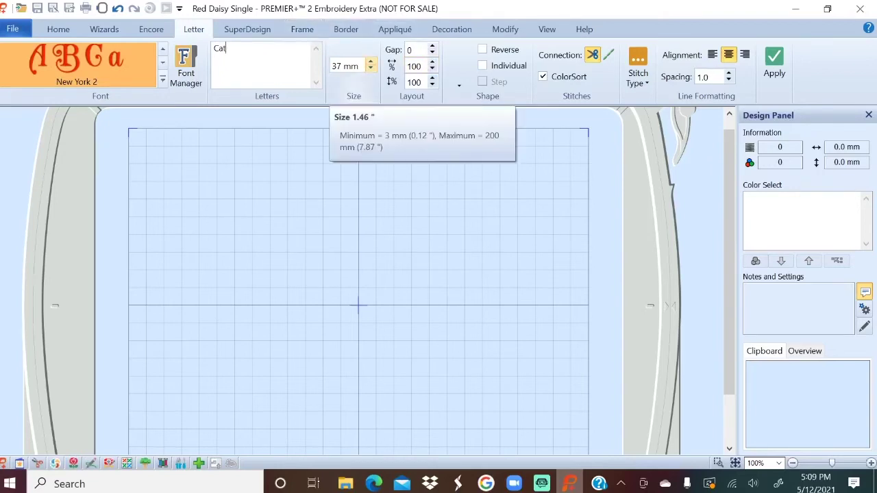
pyautogui.click(776, 68)
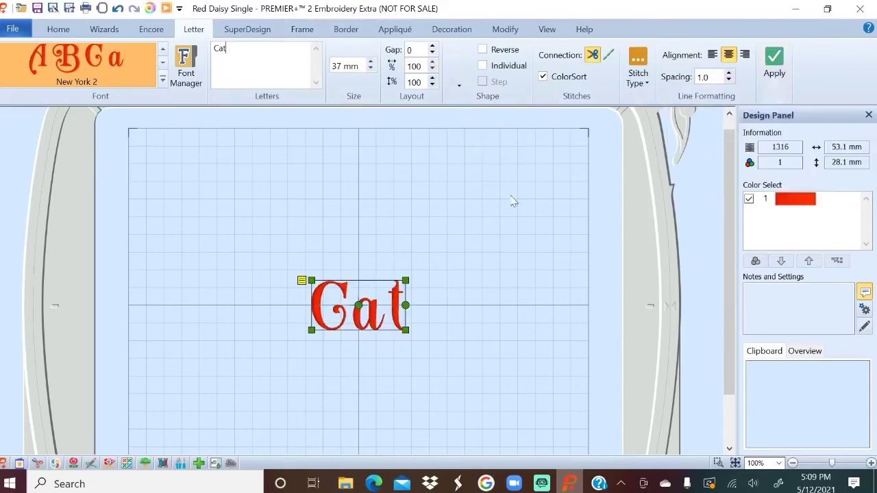
pyautogui.click(458, 355)
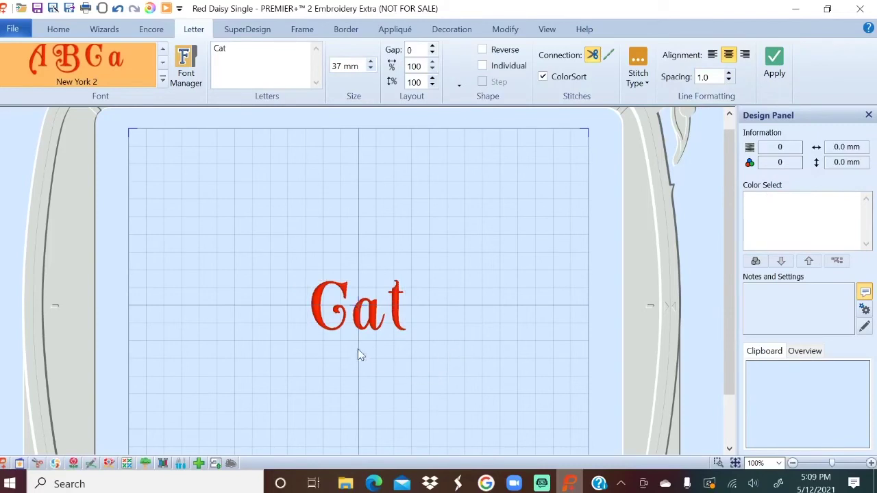
# - Change the lettering text to Do and apply it in the New York 2 font
pyautogui.doubleClick(221, 48)
pyautogui.write('Do')
pyautogui.click(775, 63)
# - Insert the D embroidery from the Premier+2 My Designs VIP folder and place it above and left of the Cat lettering
pyautogui.click(12, 31)
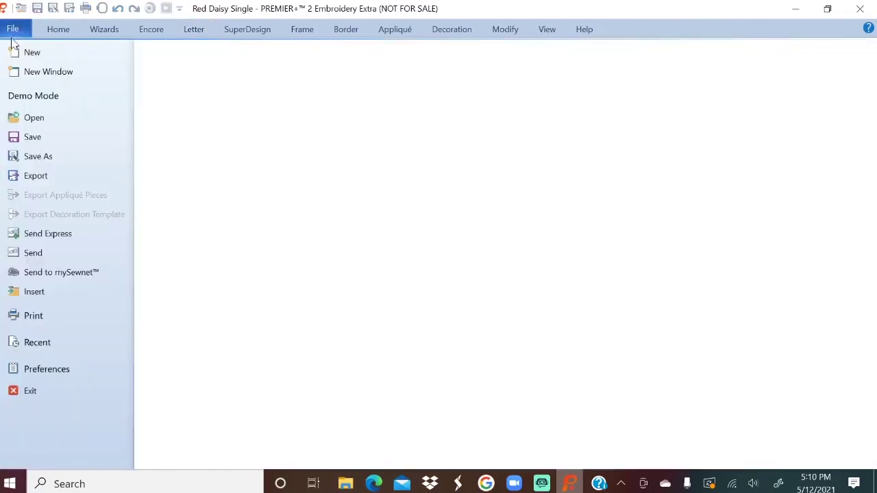
pyautogui.click(40, 294)
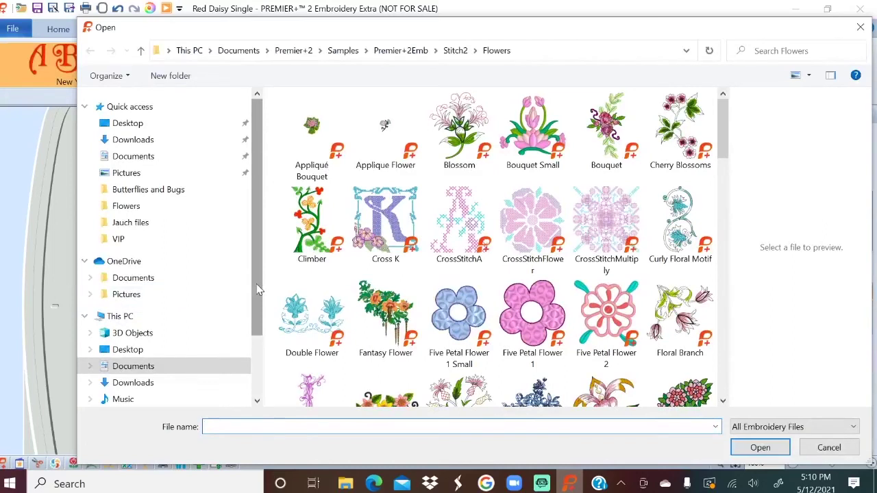
pyautogui.moveTo(258, 287); pyautogui.dragTo(258, 350)
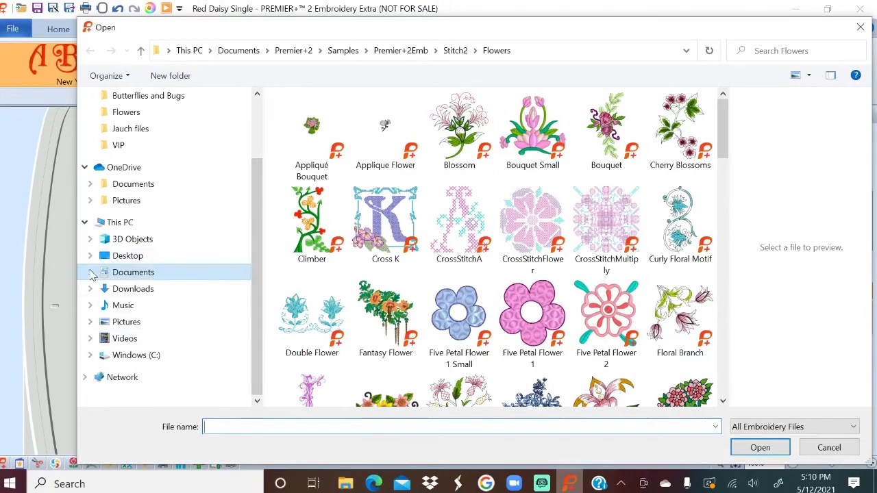
pyautogui.click(91, 273)
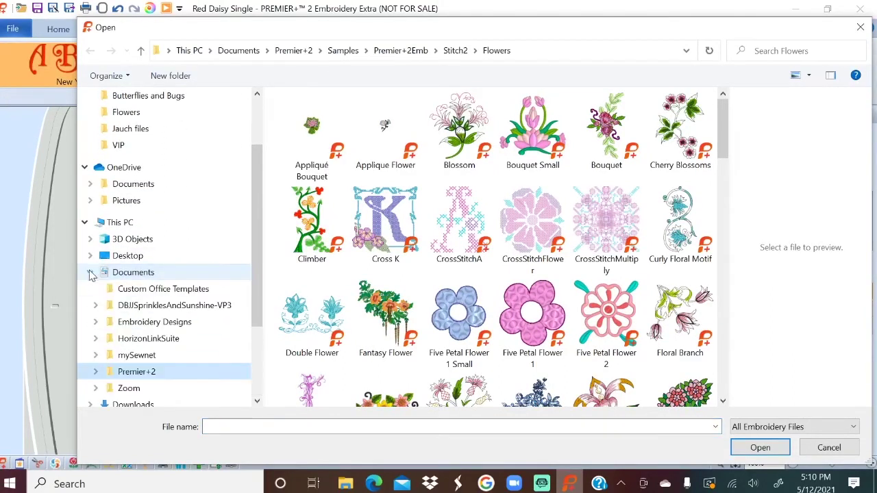
pyautogui.click(96, 371)
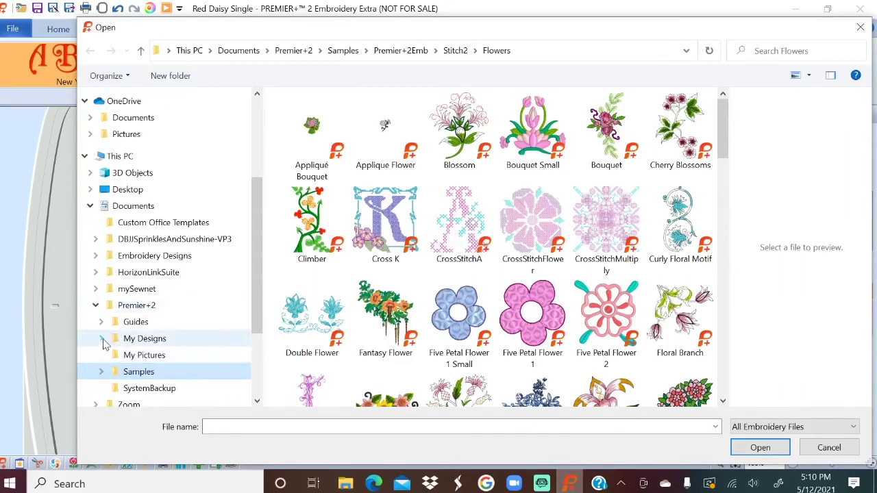
pyautogui.click(100, 338)
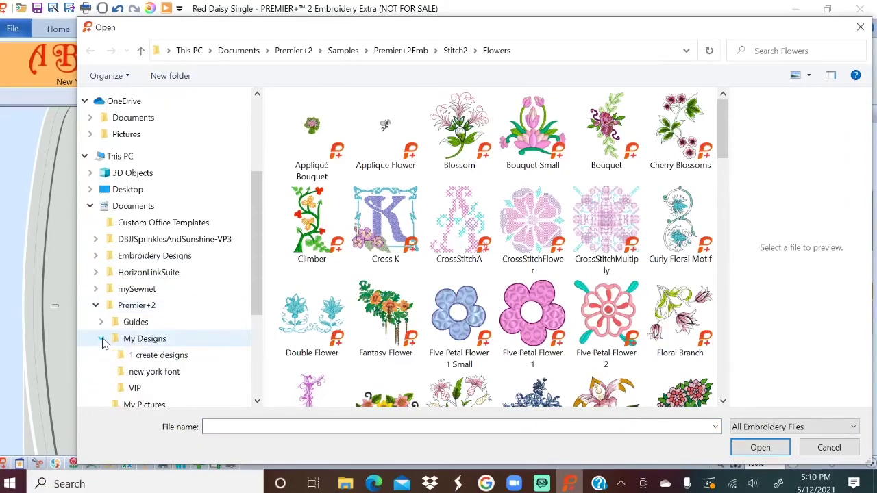
pyautogui.click(130, 388)
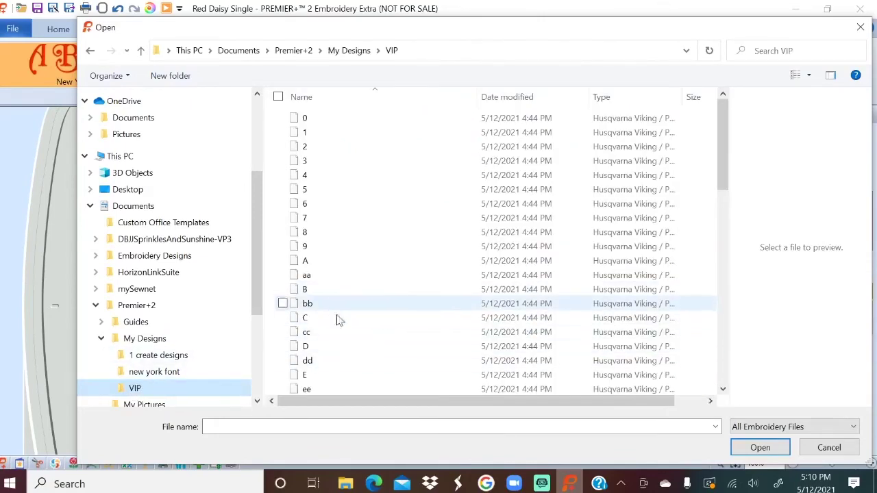
pyautogui.click(325, 348)
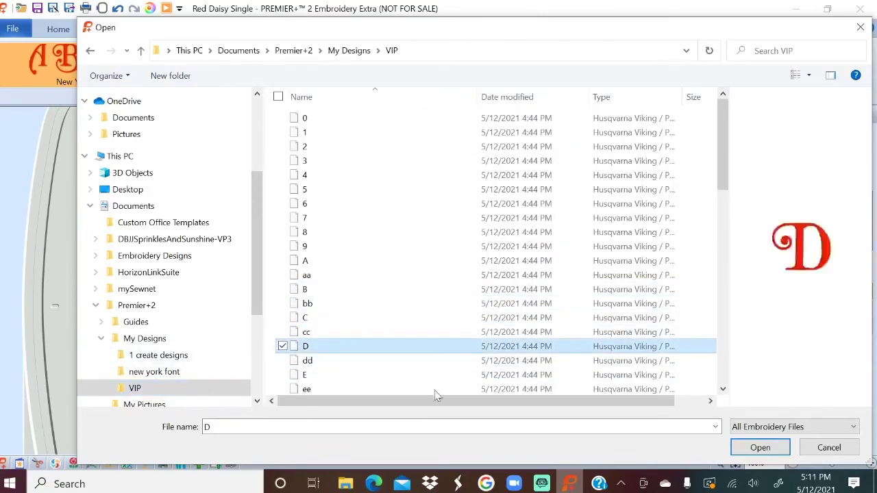
pyautogui.click(761, 448)
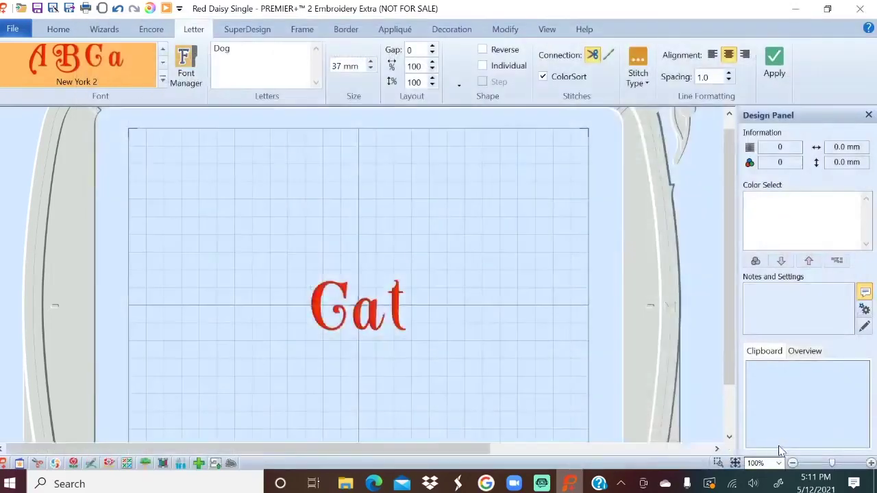
pyautogui.moveTo(397, 346); pyautogui.dragTo(304, 178)
pyautogui.click(471, 252)
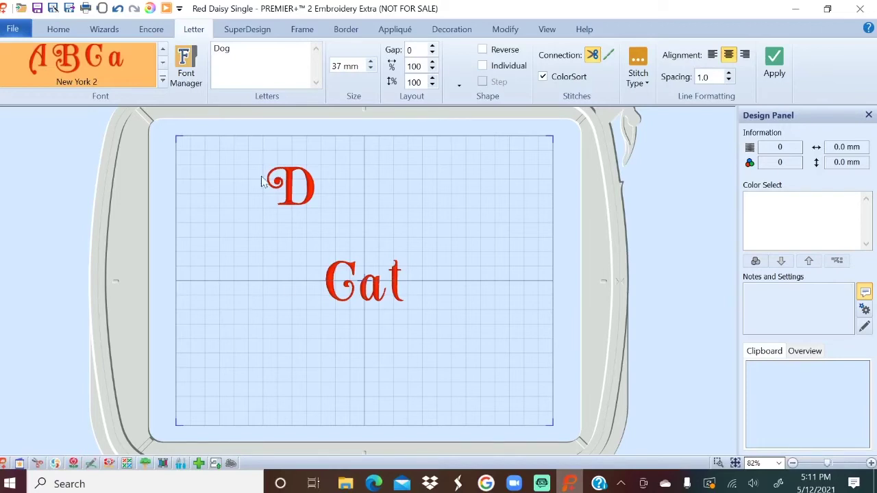
# - Delete the inserted D design and the Cat lettering from the hoop
pyautogui.click(299, 185)
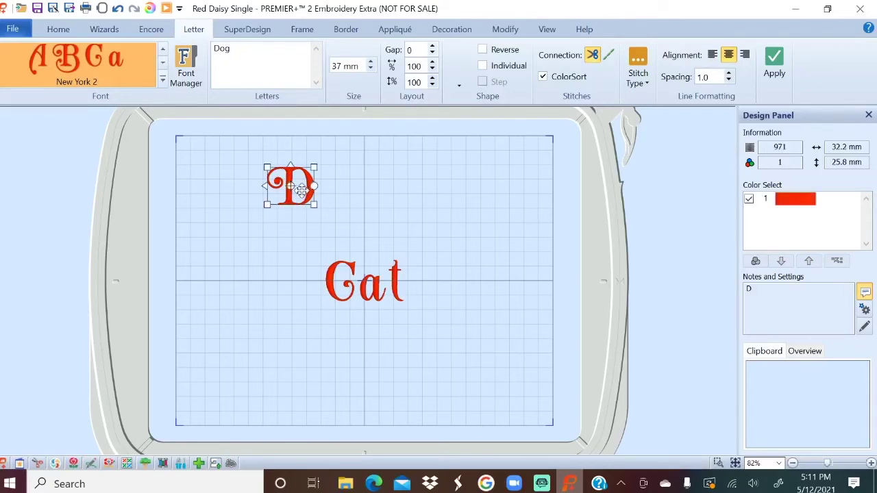
pyautogui.press('Delete')
pyautogui.click(370, 274)
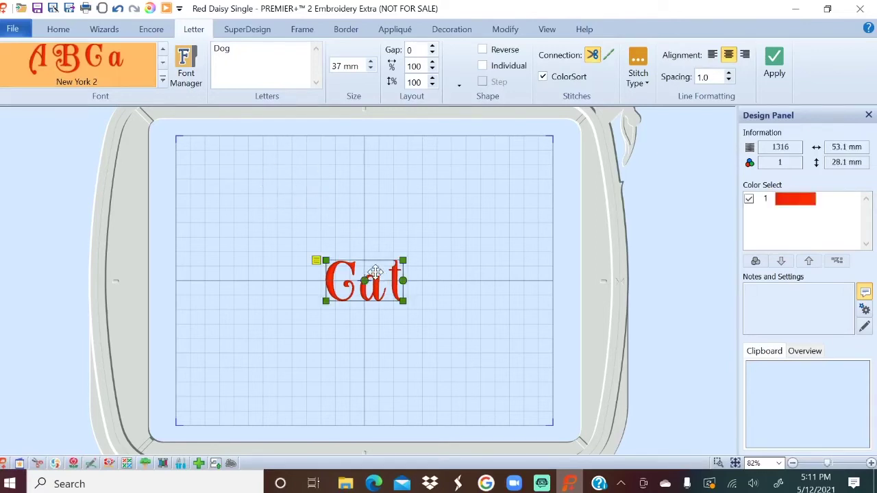
pyautogui.press('Delete')
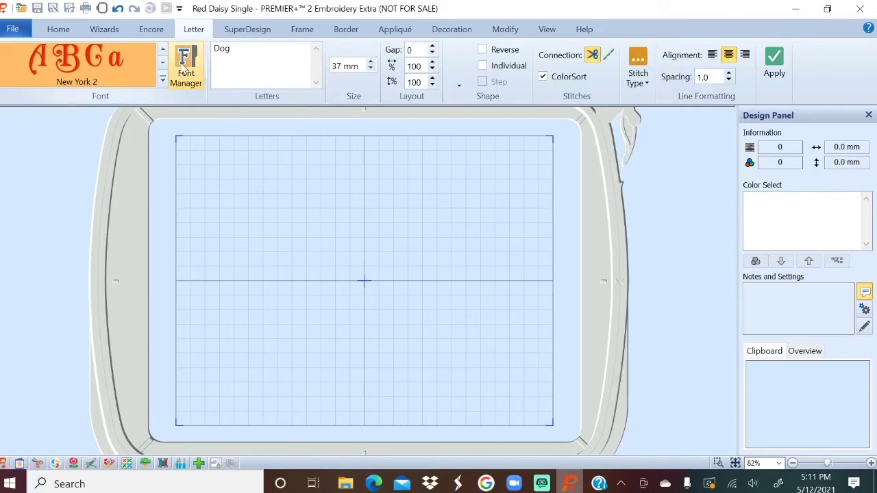
# - Start QuickFont from the Font Manager and choose the Forte font in Regular style
pyautogui.click(184, 65)
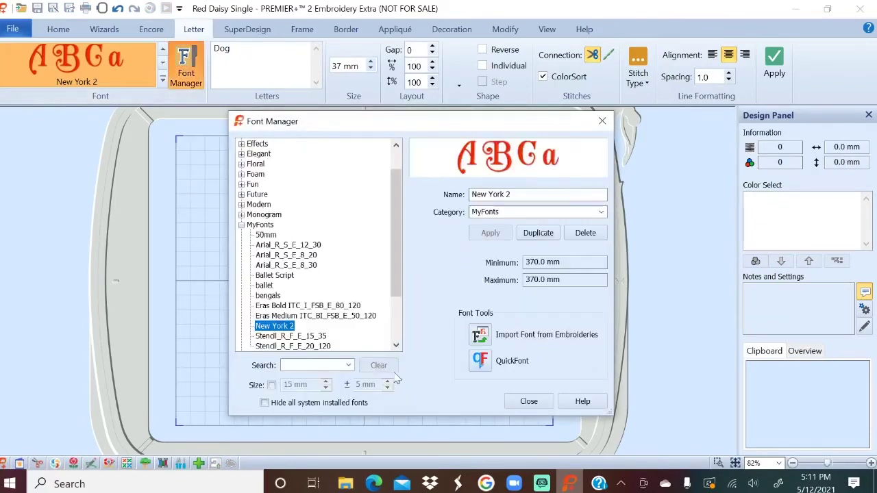
pyautogui.click(481, 361)
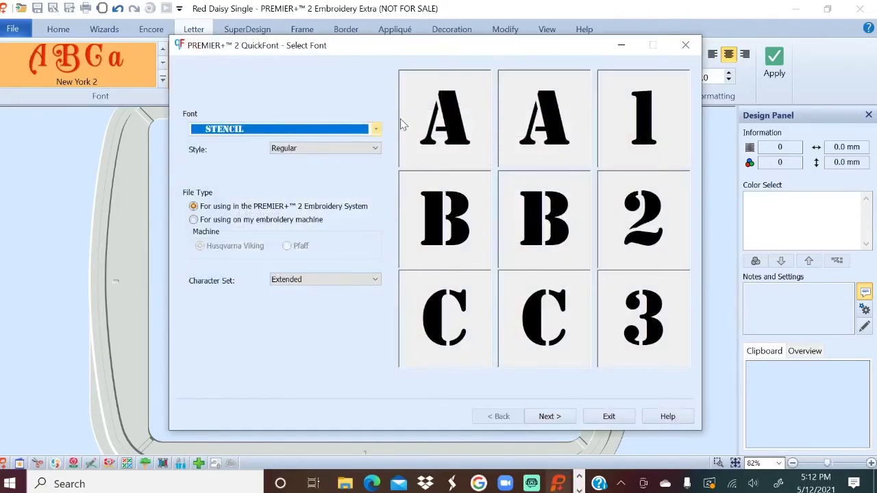
pyautogui.click(376, 130)
pyautogui.click(376, 131)
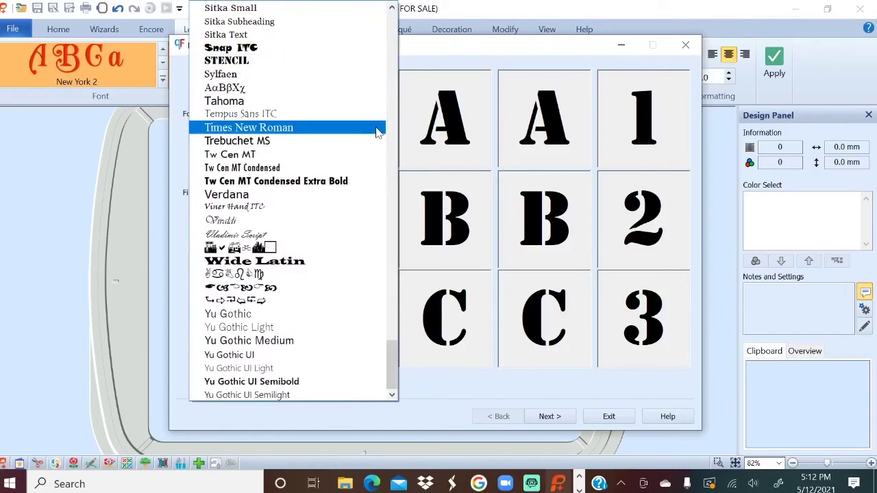
pyautogui.moveTo(391, 361); pyautogui.dragTo(411, 57)
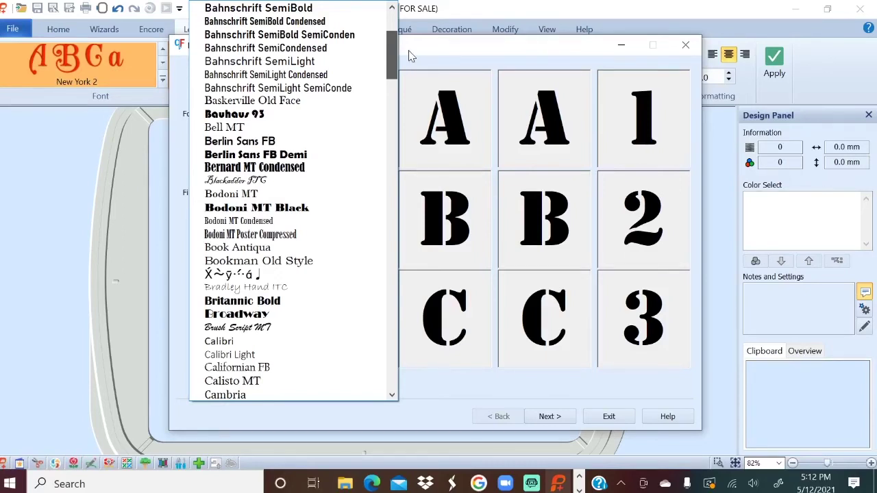
pyautogui.scroll(-1, 408, 57)
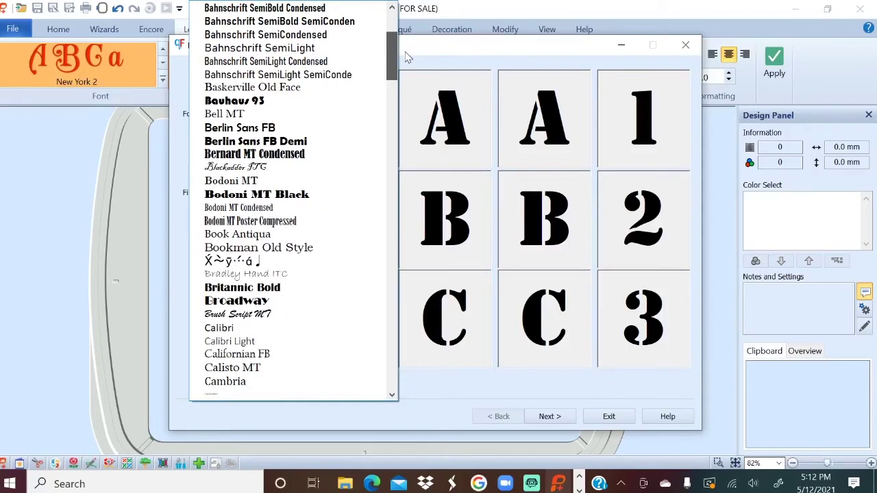
pyautogui.scroll(-2, 404, 52)
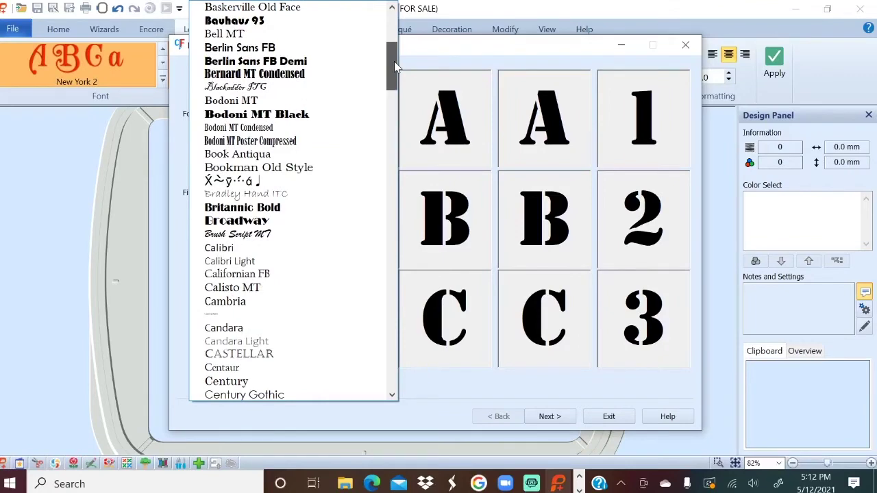
pyautogui.moveTo(394, 61); pyautogui.dragTo(394, 128)
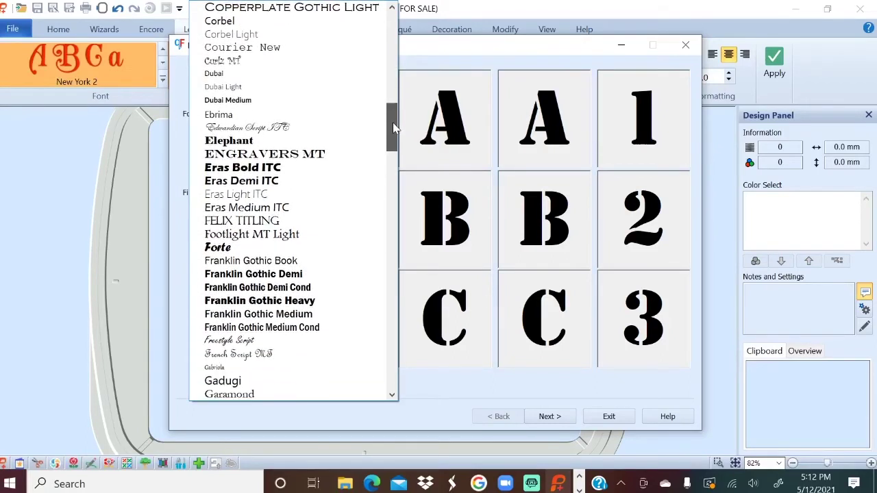
pyautogui.click(253, 252)
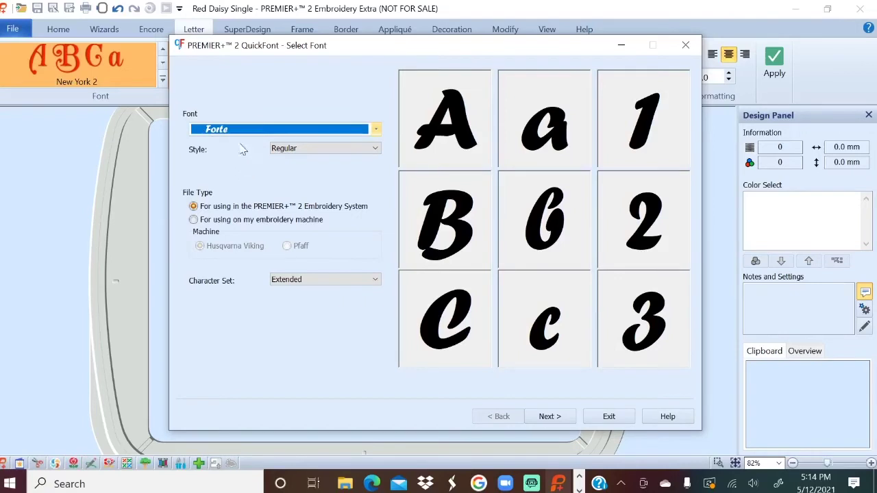
pyautogui.click(376, 149)
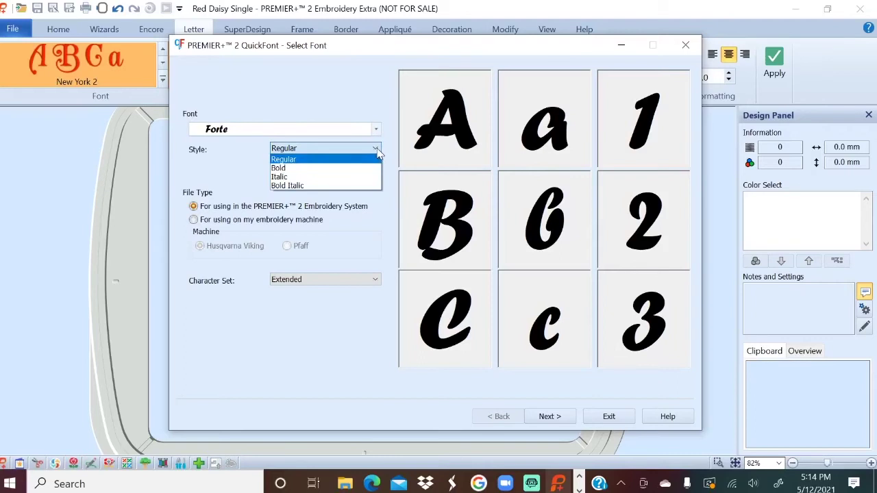
pyautogui.click(377, 153)
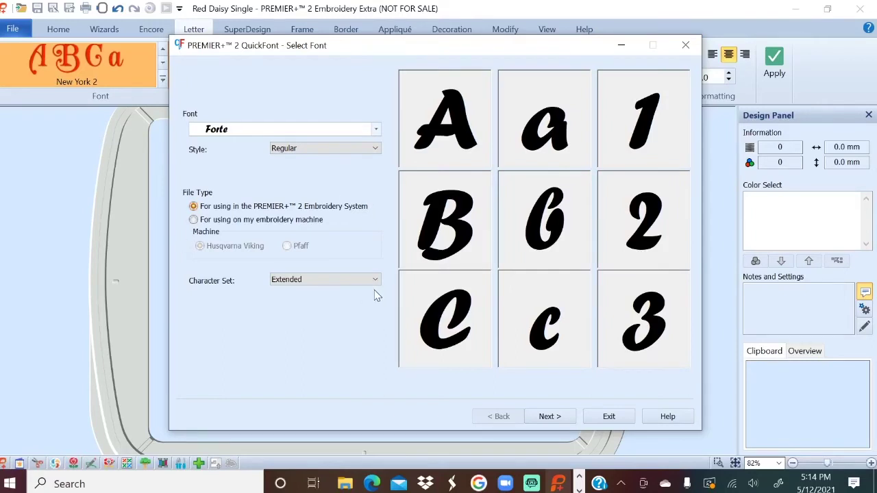
# - Set the QuickFont stitch type to Satin and its minimum output size to 7 mm
pyautogui.click(553, 417)
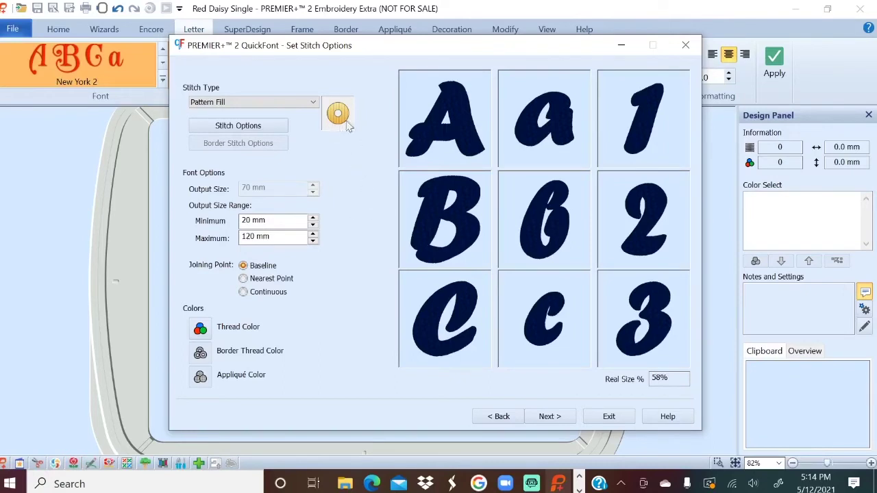
pyautogui.click(311, 104)
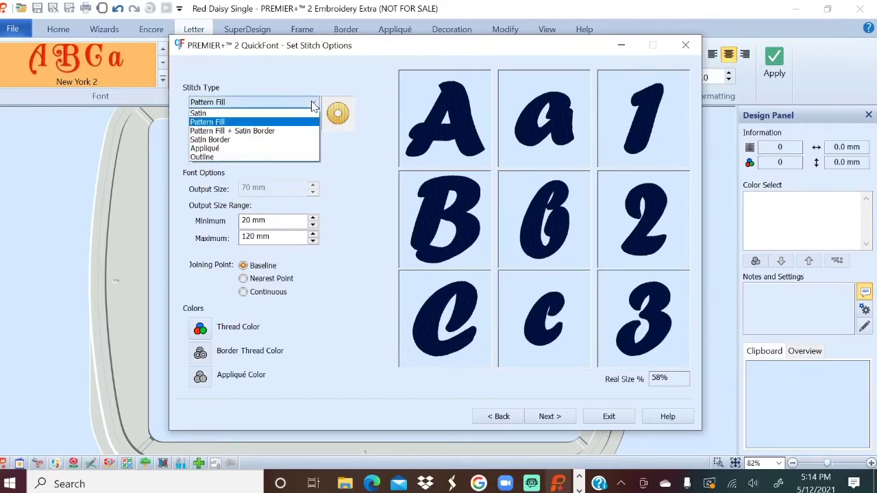
pyautogui.click(304, 113)
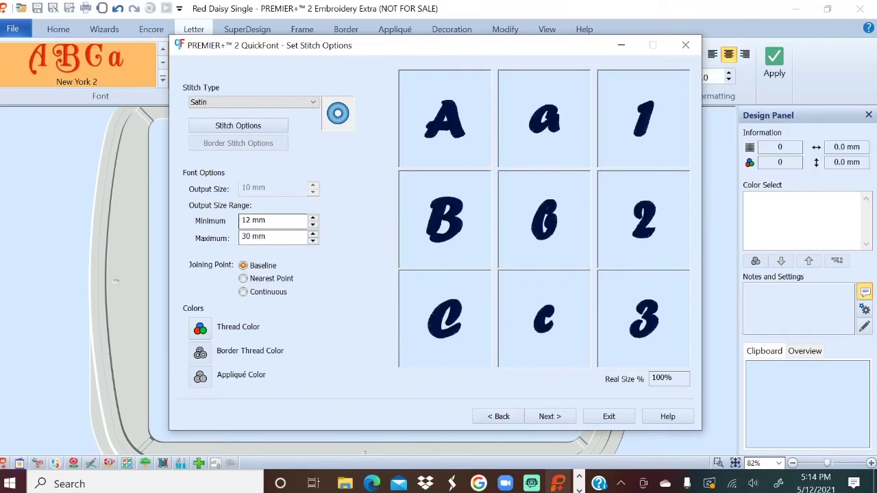
pyautogui.moveTo(271, 236)
pyautogui.click(312, 230)
pyautogui.click(313, 230)
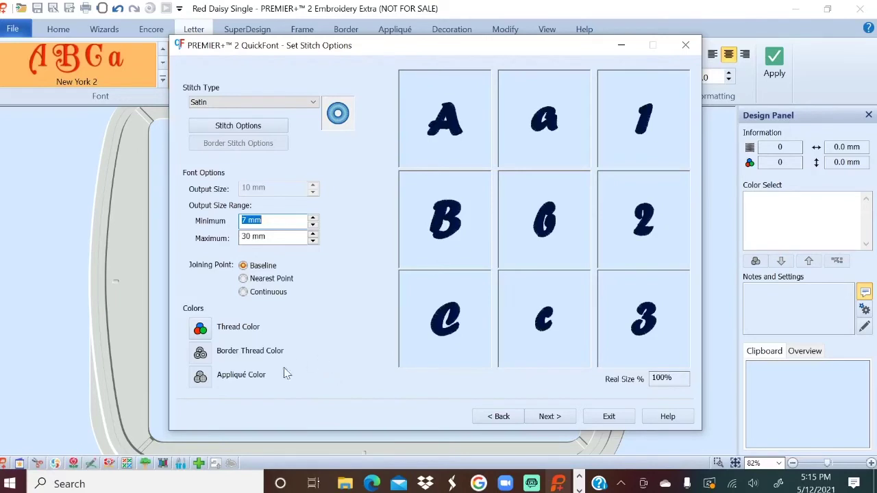
# - Save the font as Forte_R_S_E_7_30 in the MyFonts category and close the Font Manager
pyautogui.click(549, 418)
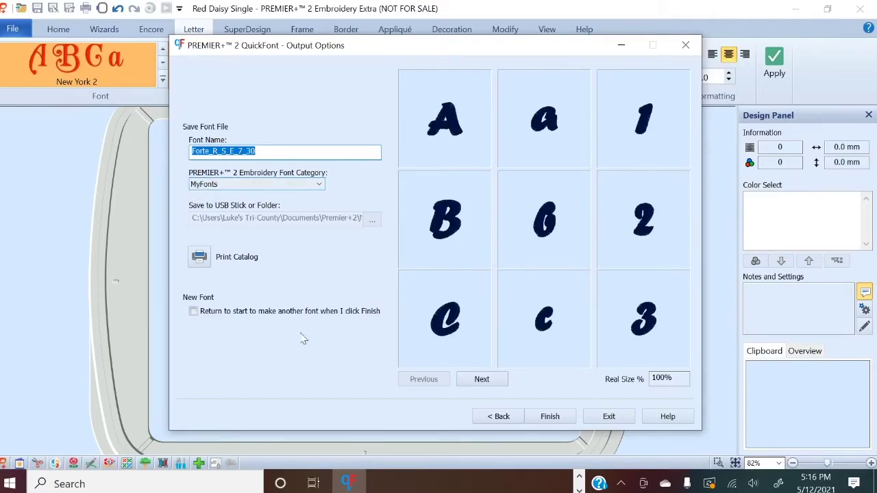
pyautogui.click(552, 418)
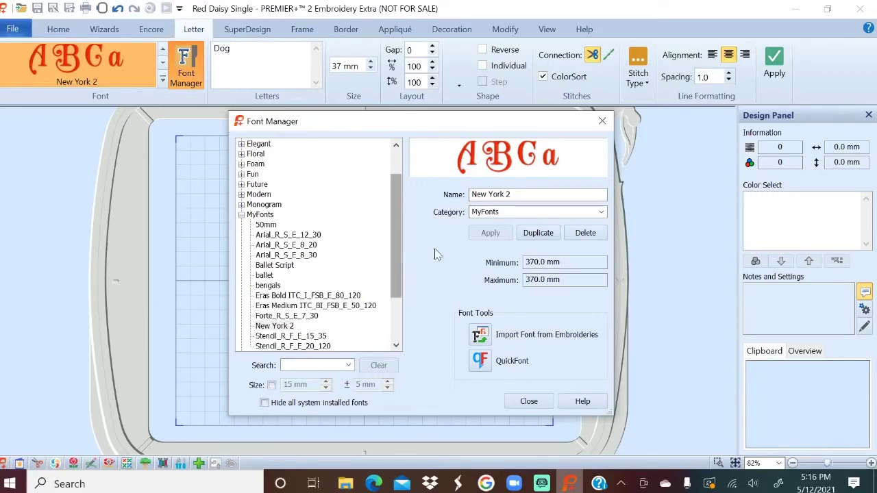
pyautogui.click(529, 402)
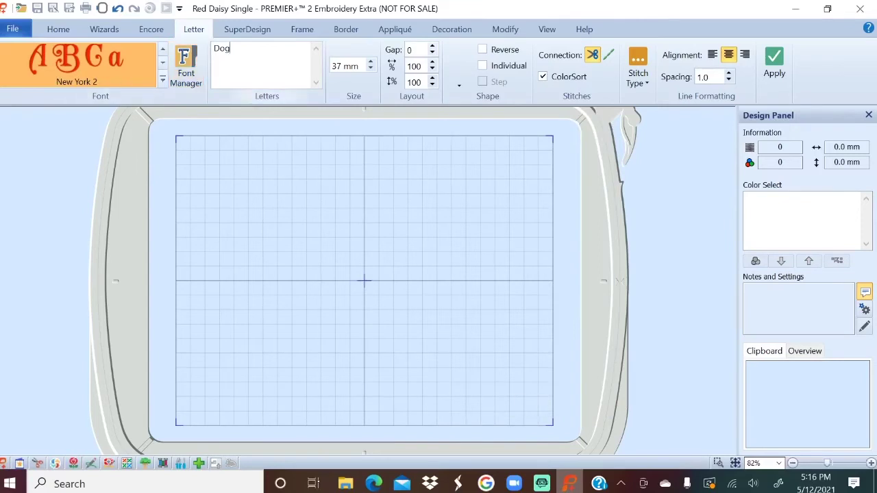
# - Replace the lettering text with a first name and choose the Forte_R_S_E_7_30 font from the MyFonts category
pyautogui.write('Alexis')
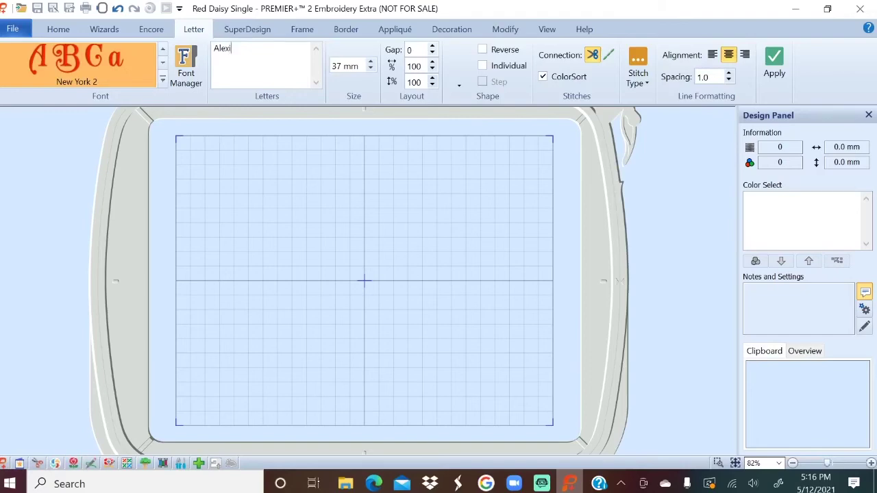
pyautogui.click(163, 81)
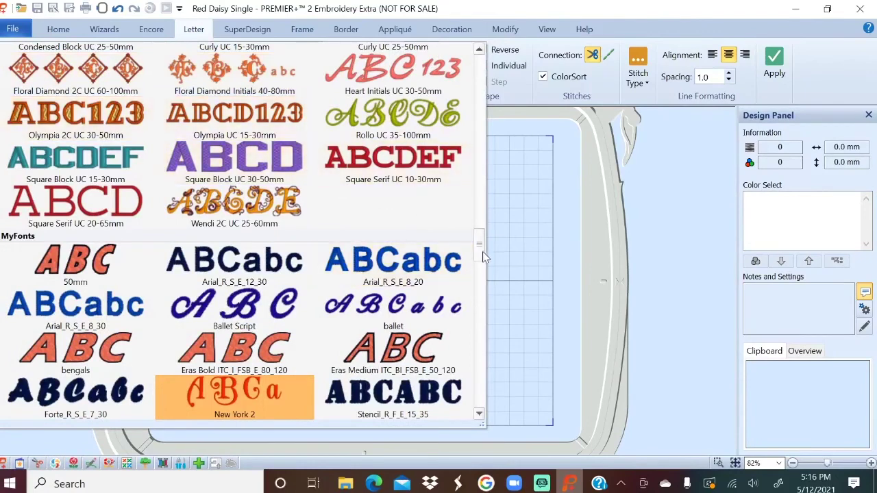
pyautogui.scroll(-3, 483, 257)
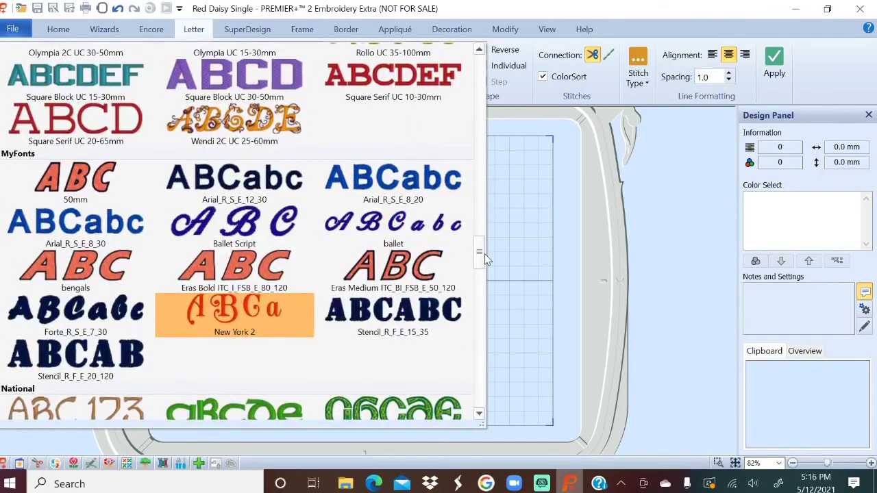
pyautogui.click(81, 310)
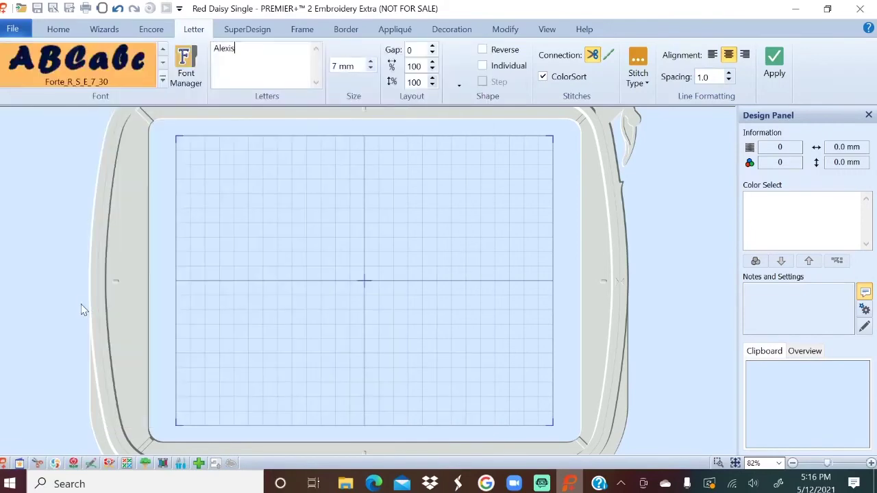
# - Set the lettering size to 12 mm
pyautogui.click(371, 62)
pyautogui.click(370, 63)
pyautogui.click(371, 63)
pyautogui.click(371, 62)
pyautogui.click(371, 62)
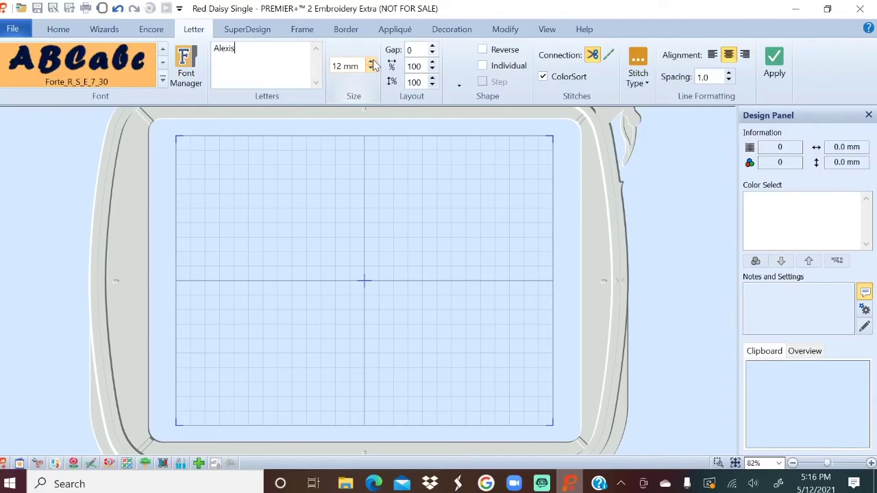
# - Place the lettering in the hoop and resize it to 30 mm in its letter properties
pyautogui.click(776, 61)
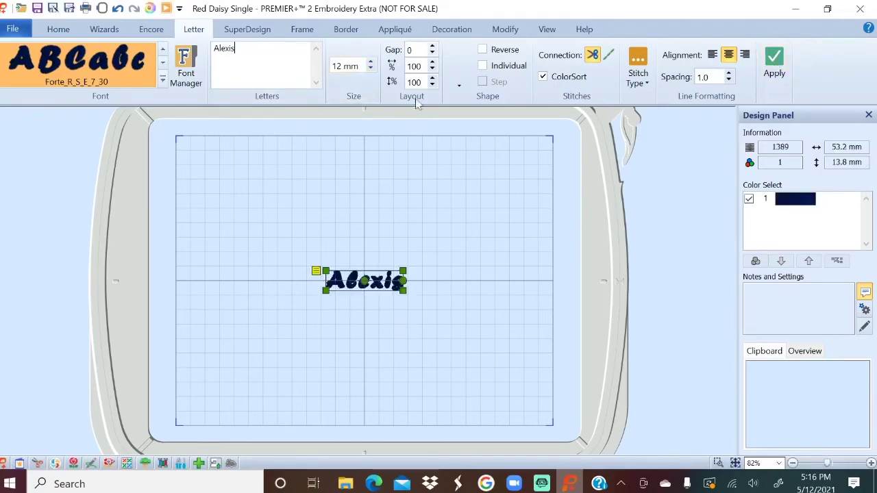
pyautogui.rightClick(382, 281)
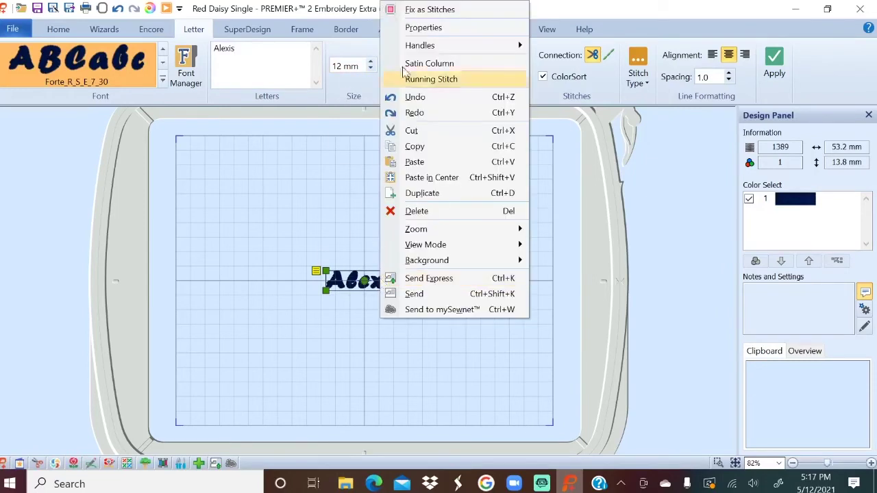
pyautogui.click(434, 30)
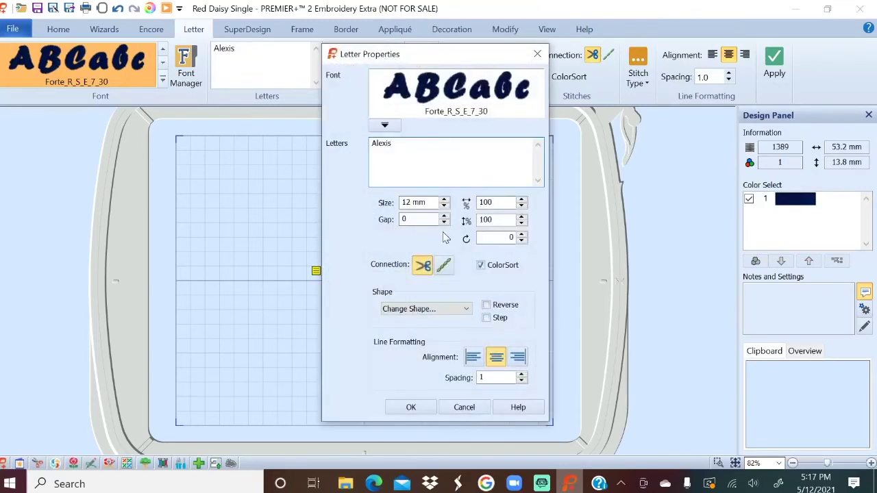
pyautogui.click(413, 202)
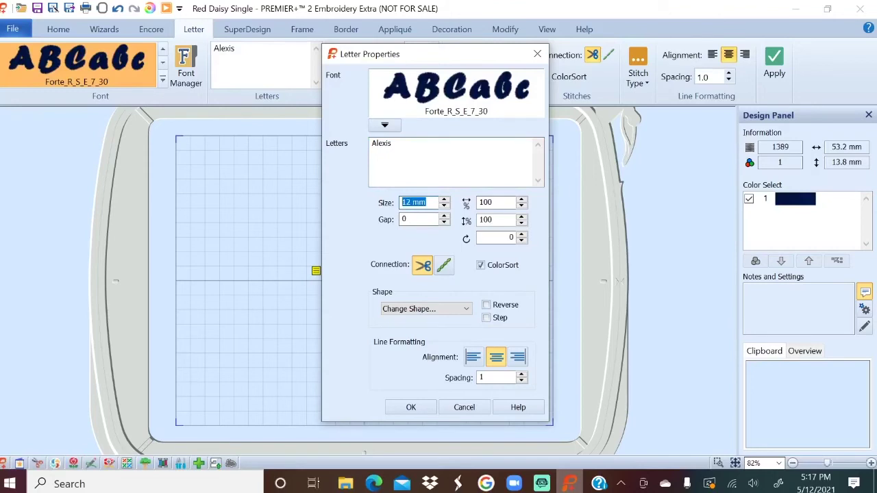
pyautogui.write('30')
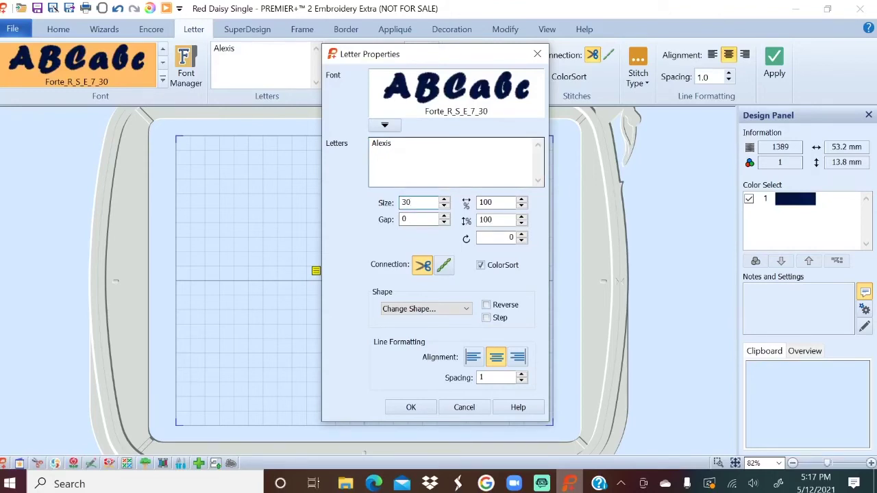
pyautogui.press('Return')
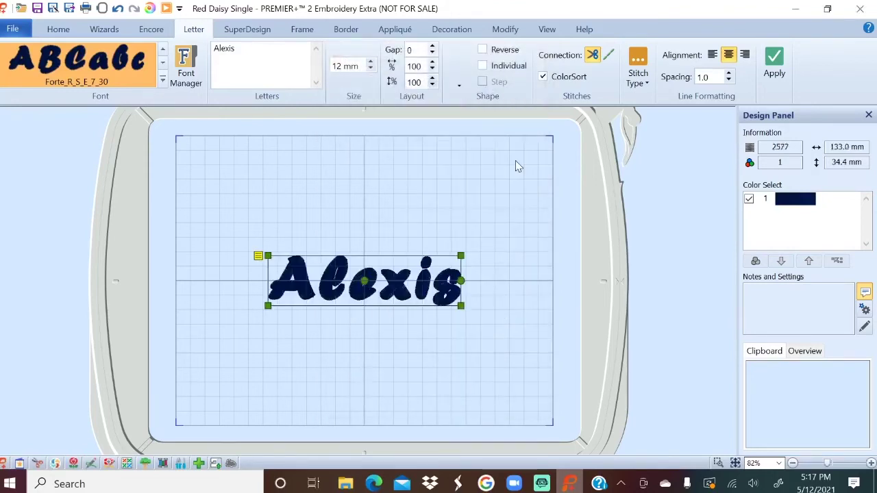
pyautogui.click(452, 386)
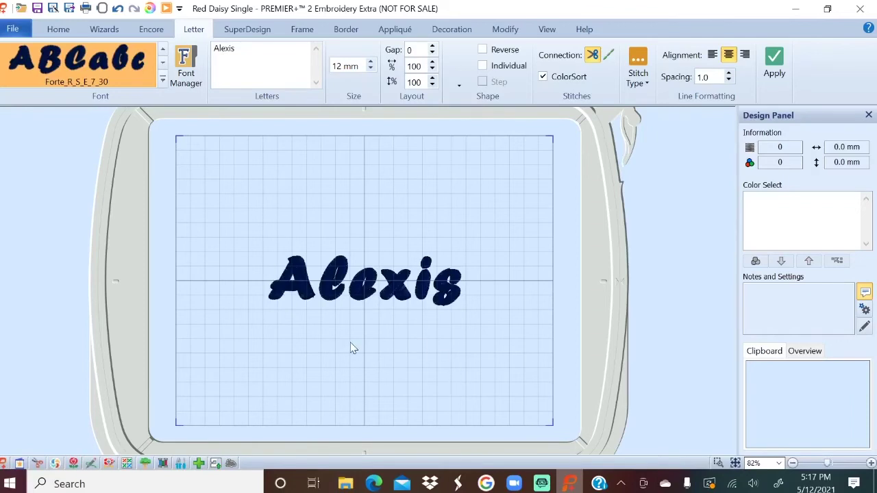
# - Review the Forte_R_S_E_7_30 font in the Font Manager, and delete the lettering from the hoop
pyautogui.click(183, 65)
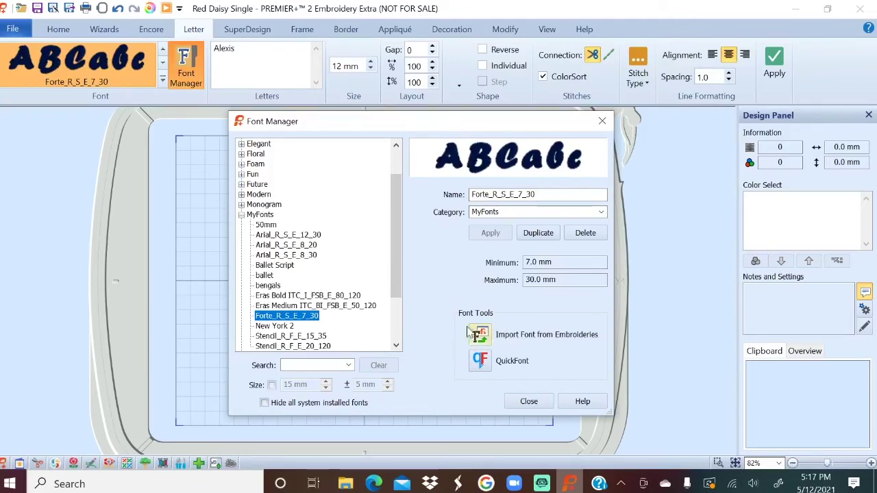
pyautogui.click(528, 402)
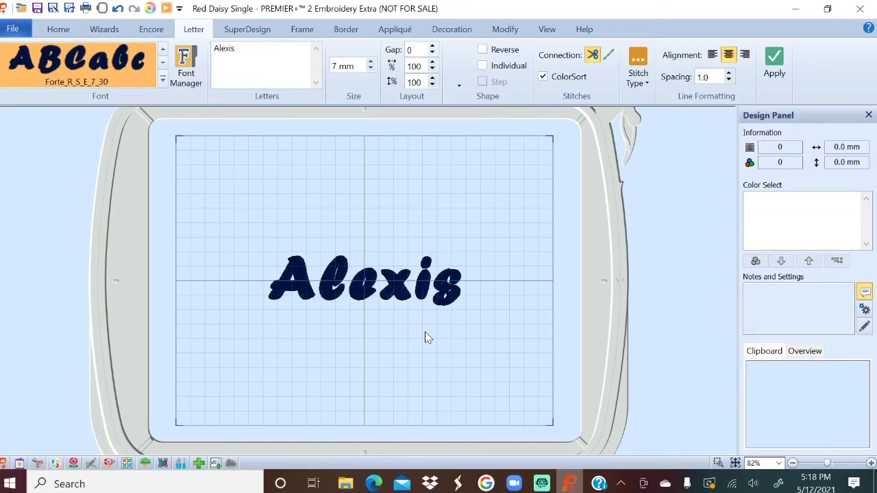
pyautogui.click(404, 289)
pyautogui.press('Delete')
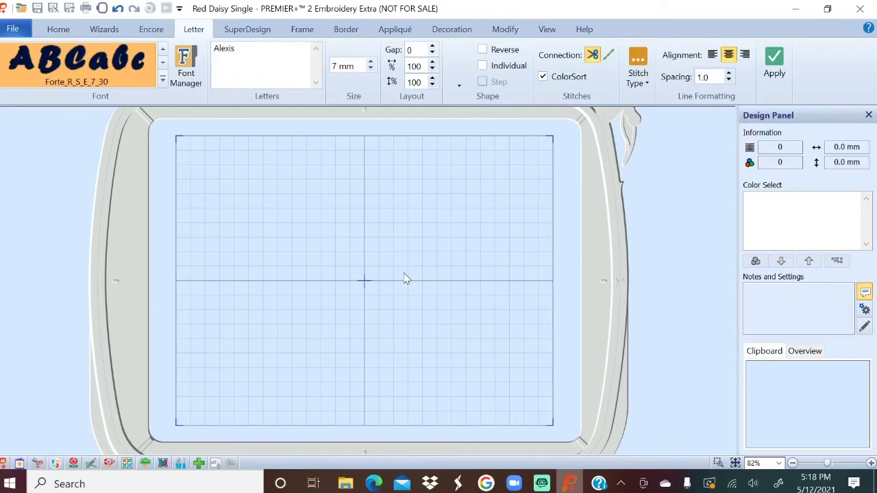
# - Start inserting a design and expand the Samples folder under Documents > Premier+2
pyautogui.click(60, 30)
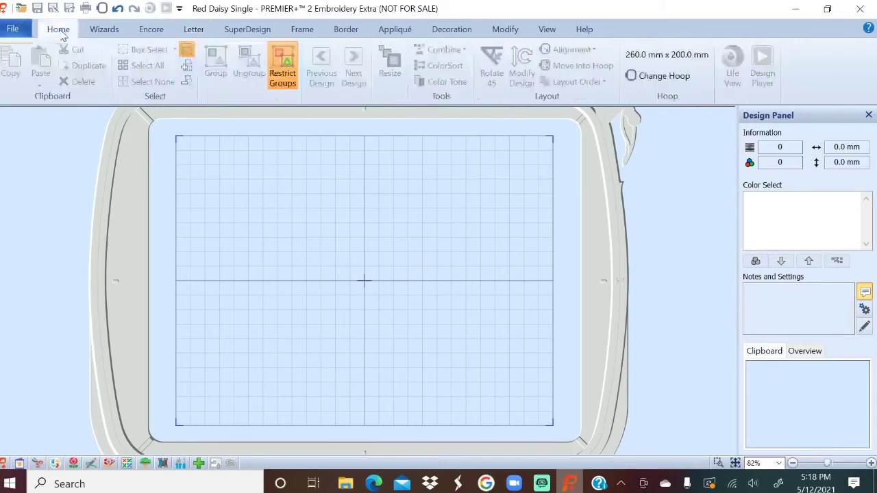
pyautogui.click(13, 31)
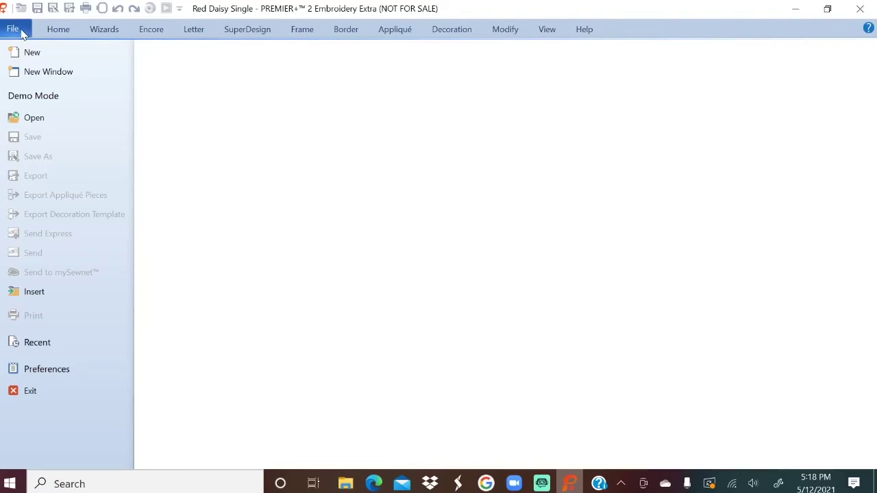
pyautogui.click(38, 293)
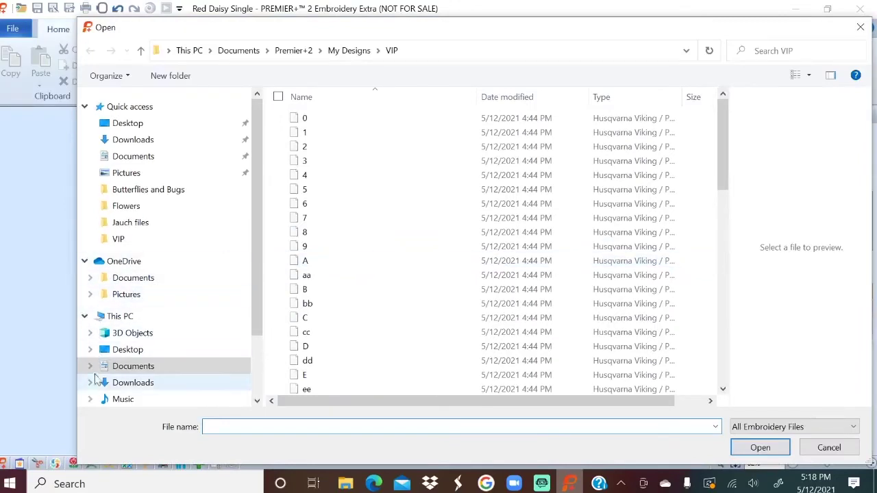
pyautogui.click(90, 366)
pyautogui.scroll(-1, 118, 342)
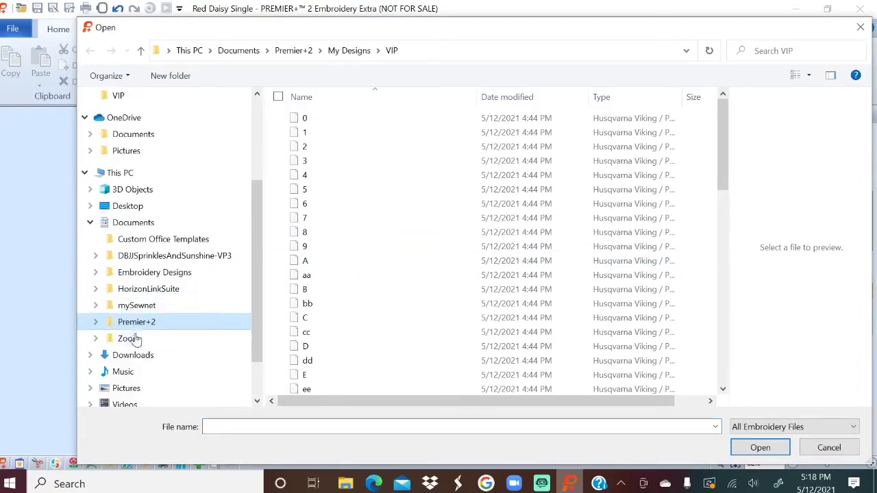
pyautogui.click(96, 322)
pyautogui.scroll(-1, 117, 335)
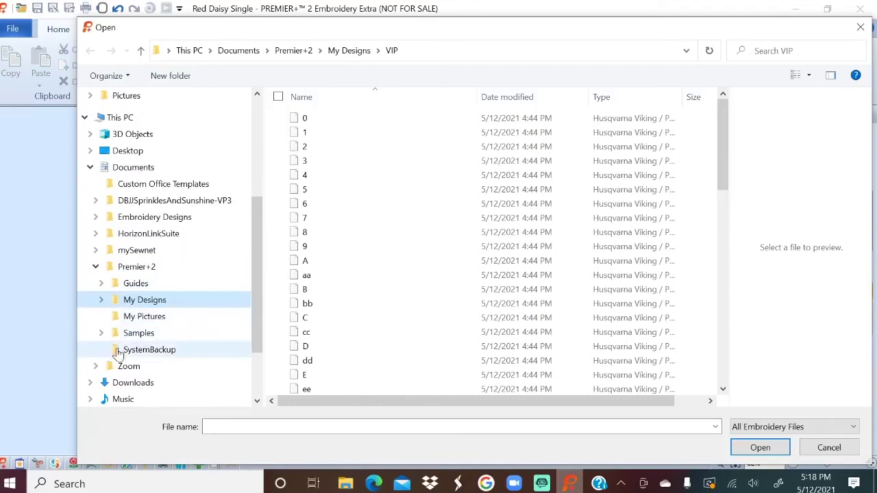
pyautogui.click(101, 333)
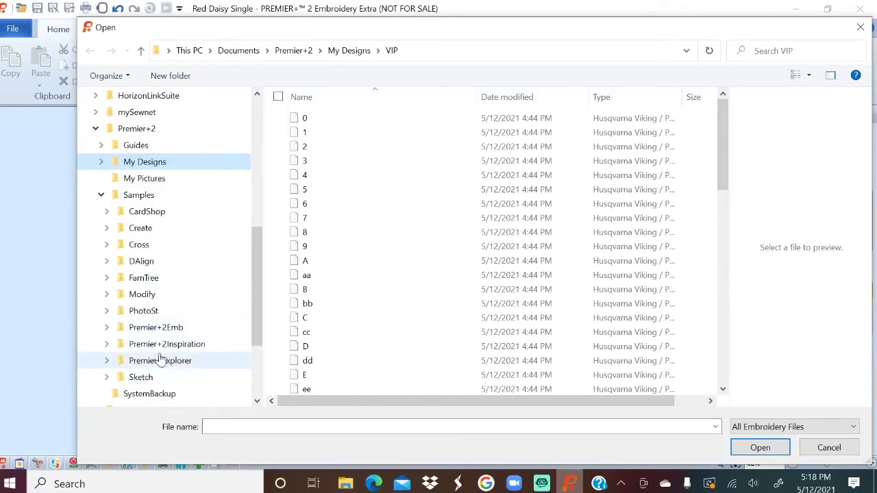
# - Insert the Applique Flower design from the Premier+2Emb > Stitch2 > Flowers sample folder
pyautogui.click(163, 328)
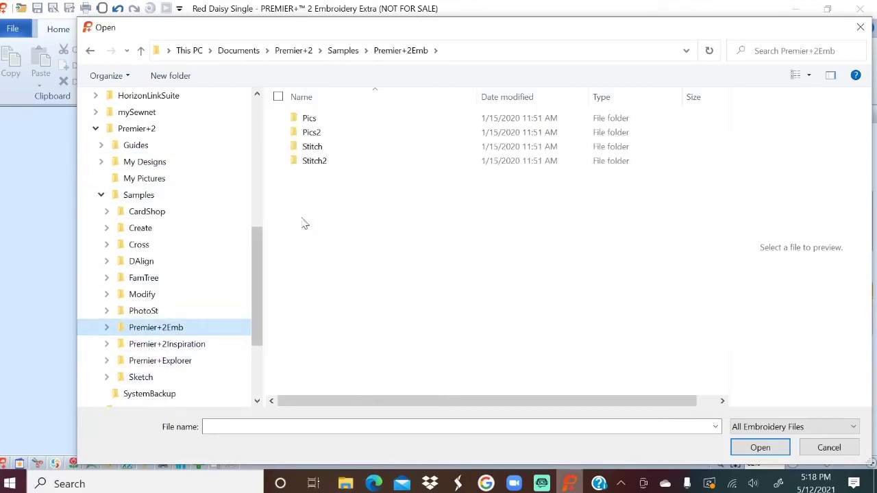
pyautogui.doubleClick(324, 162)
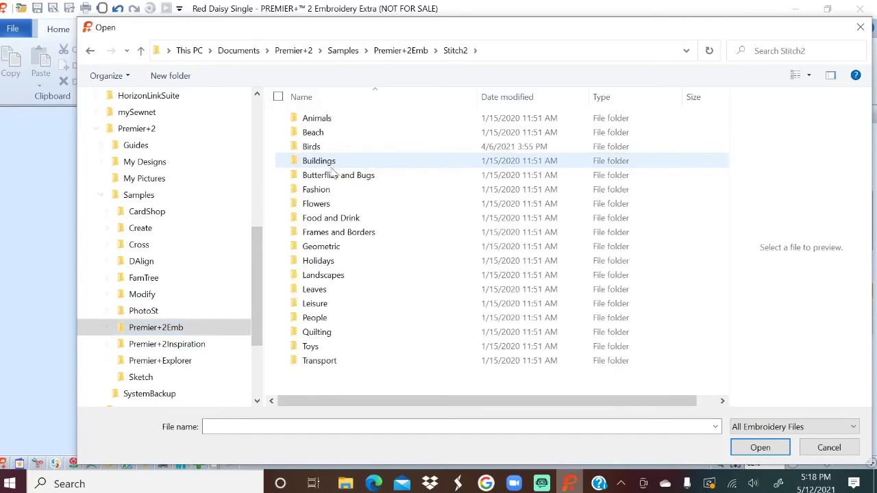
pyautogui.click(330, 209)
pyautogui.doubleClick(331, 211)
pyautogui.click(388, 127)
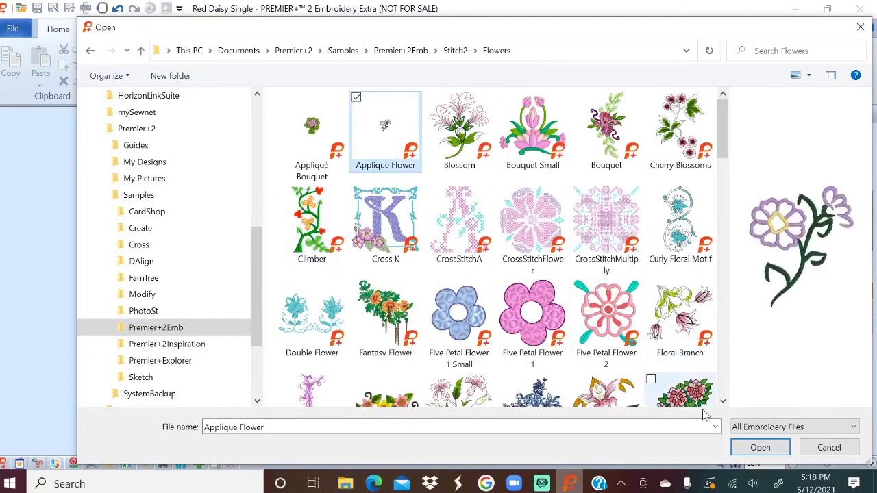
pyautogui.click(760, 448)
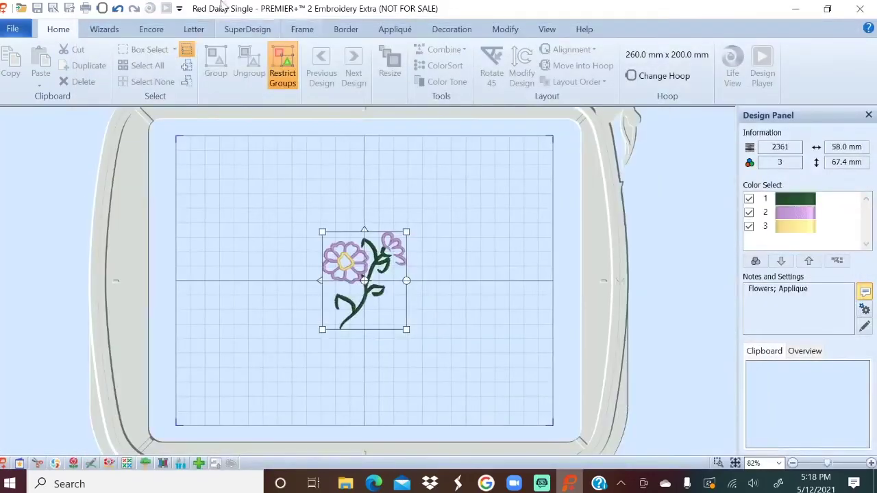
# - Insert the Appliqué Bouquet design and move it to the upper right of the applique flower
pyautogui.click(12, 29)
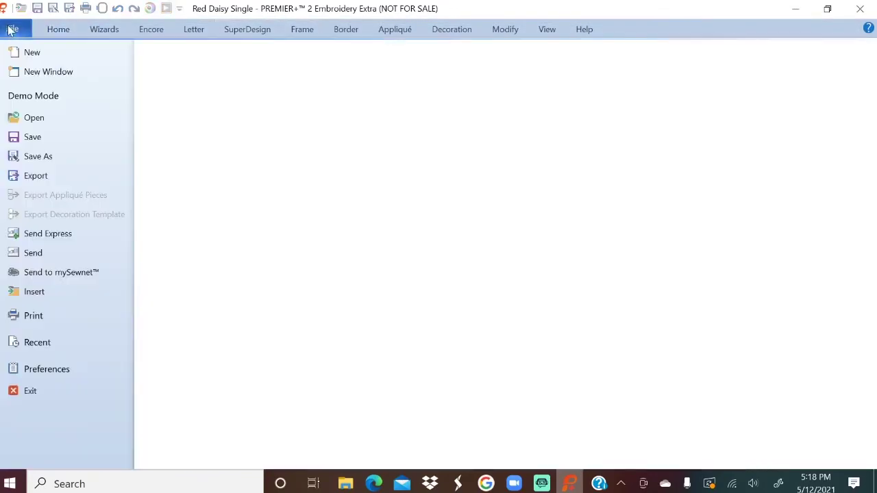
pyautogui.click(36, 293)
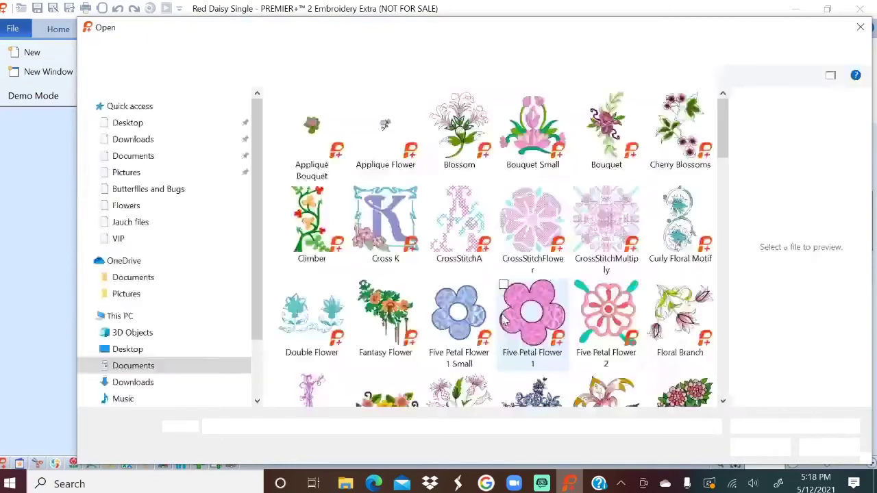
pyautogui.click(308, 140)
pyautogui.click(759, 447)
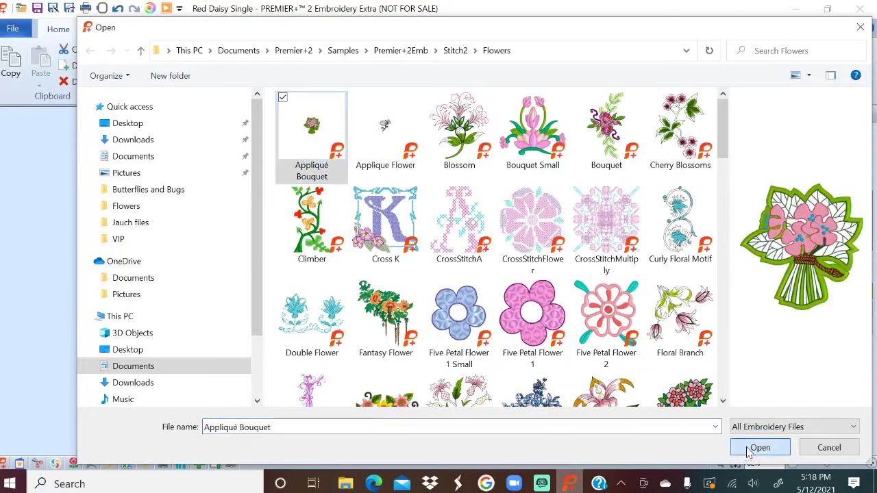
pyautogui.moveTo(401, 325); pyautogui.dragTo(504, 221)
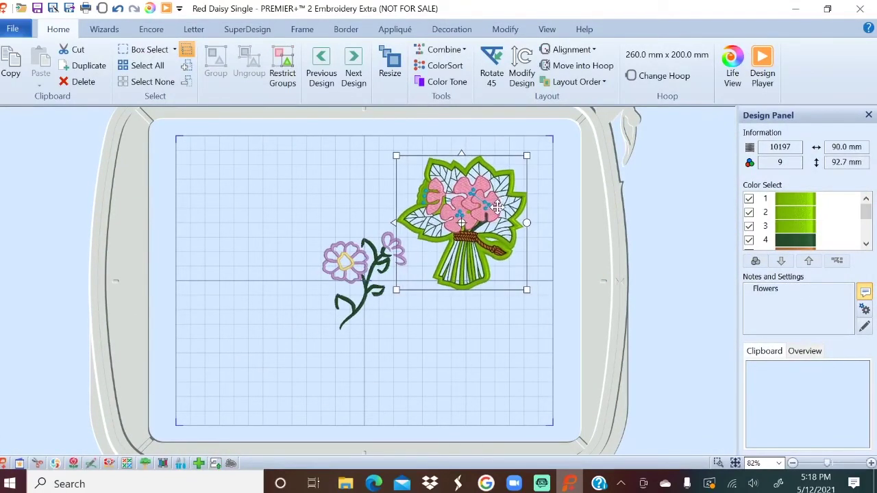
# - Insert the Red Daisy Single Scroll design and place it below the bouquet, beside the applique flower's stem
pyautogui.click(12, 28)
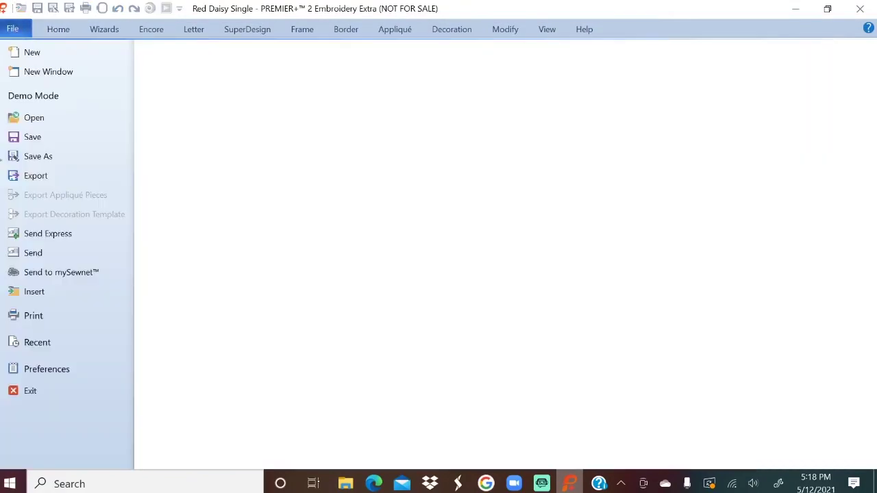
pyautogui.click(33, 293)
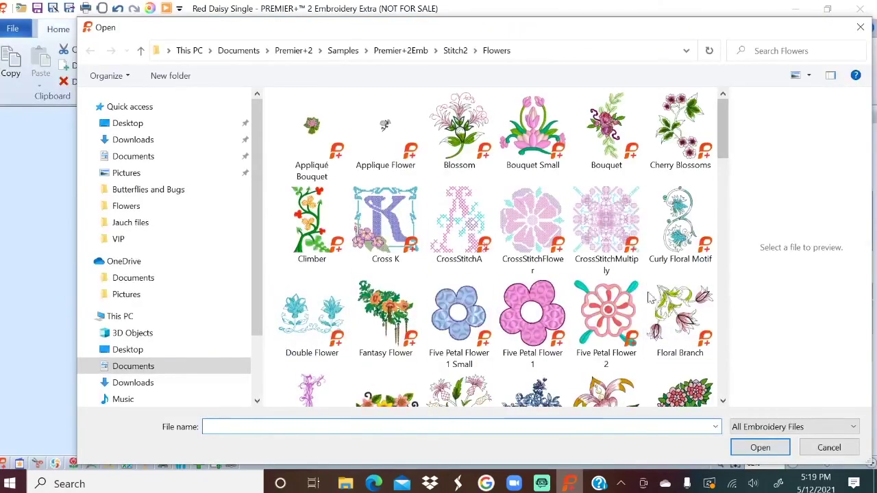
pyautogui.moveTo(724, 119); pyautogui.dragTo(728, 162)
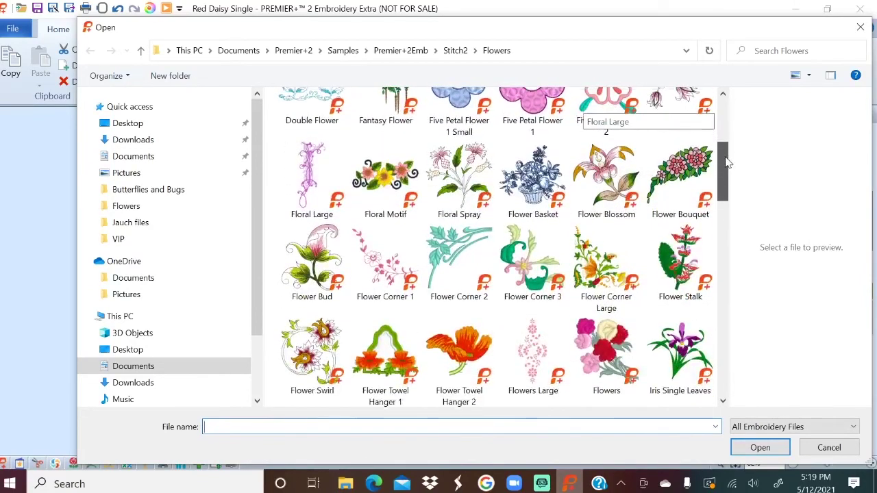
pyautogui.scroll(-5, 722, 161)
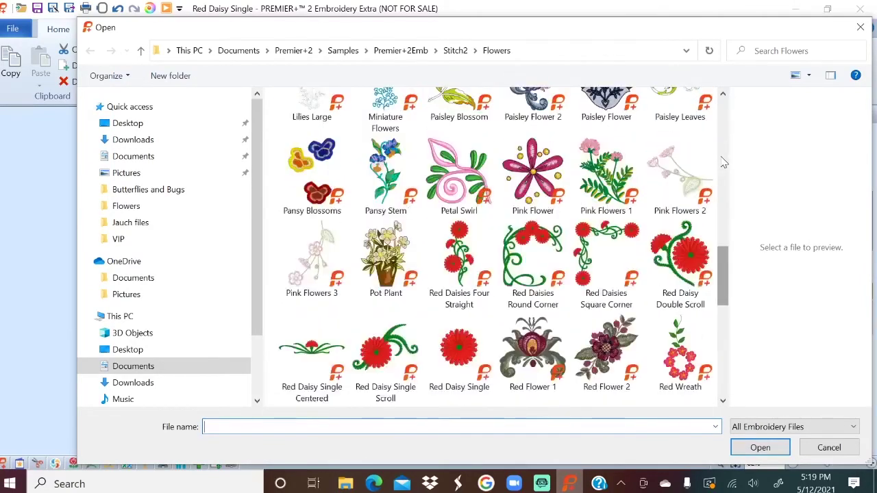
pyautogui.click(387, 364)
pyautogui.click(757, 448)
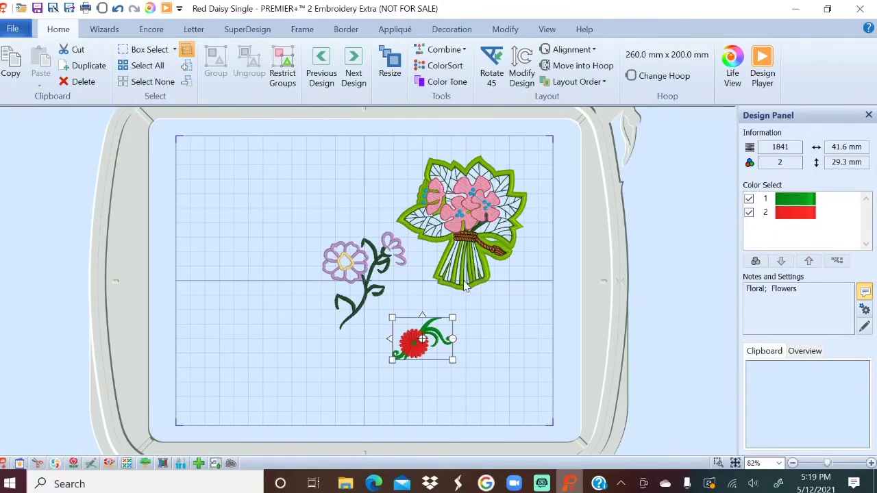
pyautogui.moveTo(444, 330); pyautogui.dragTo(435, 312)
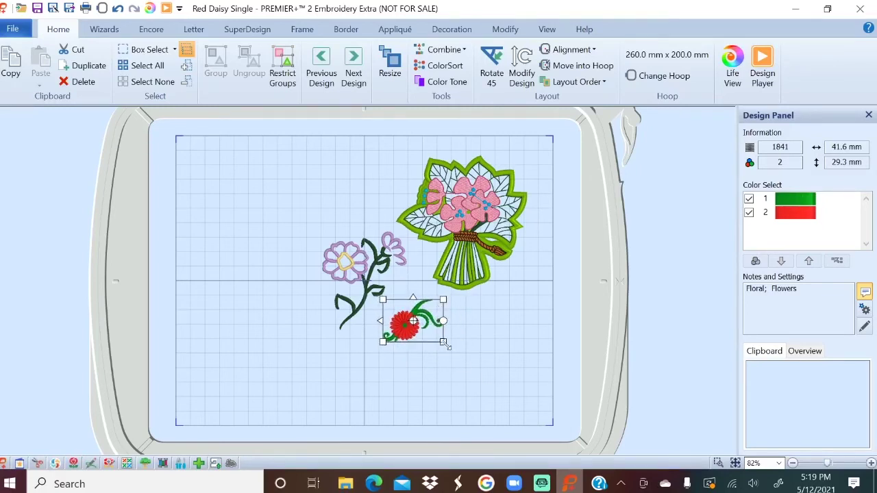
# - Select the bouquet, applique flower and red daisy together, move them slightly down and left, and clear the selection
pyautogui.click(487, 218)
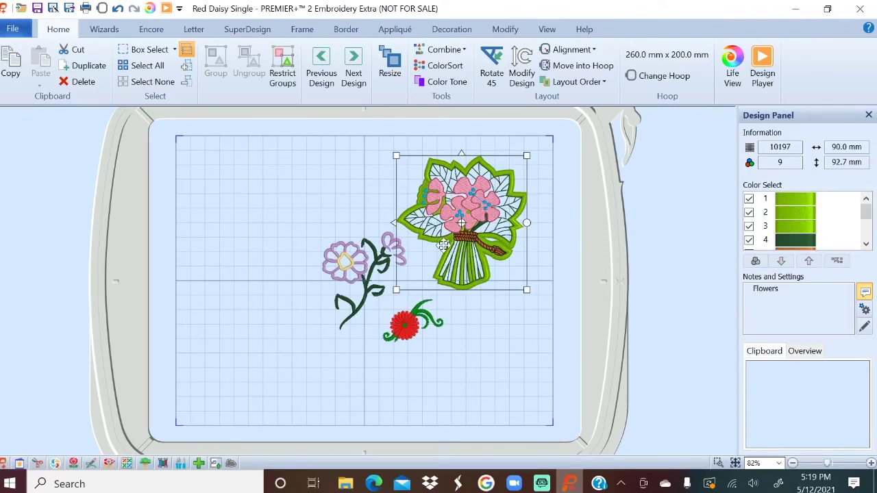
pyautogui.keyDown('ctrl'); pyautogui.click(370, 257); pyautogui.keyUp('ctrl')
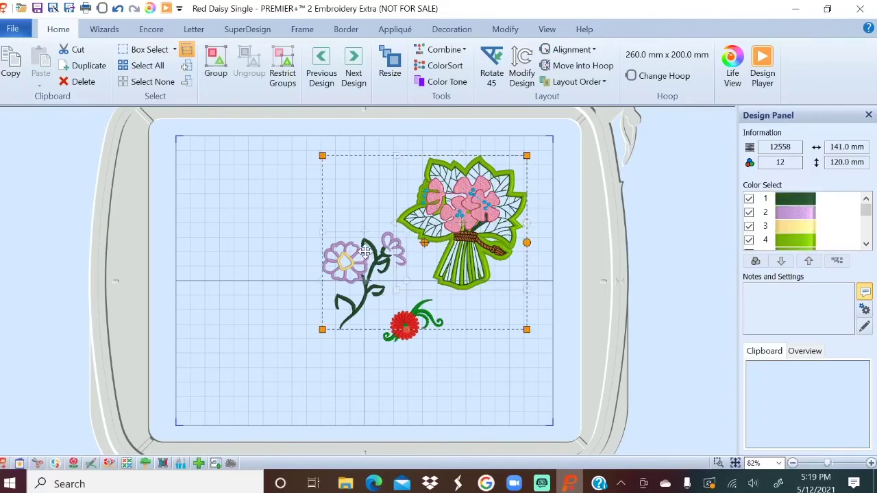
pyautogui.keyDown('ctrl'); pyautogui.click(406, 333); pyautogui.keyUp('ctrl')
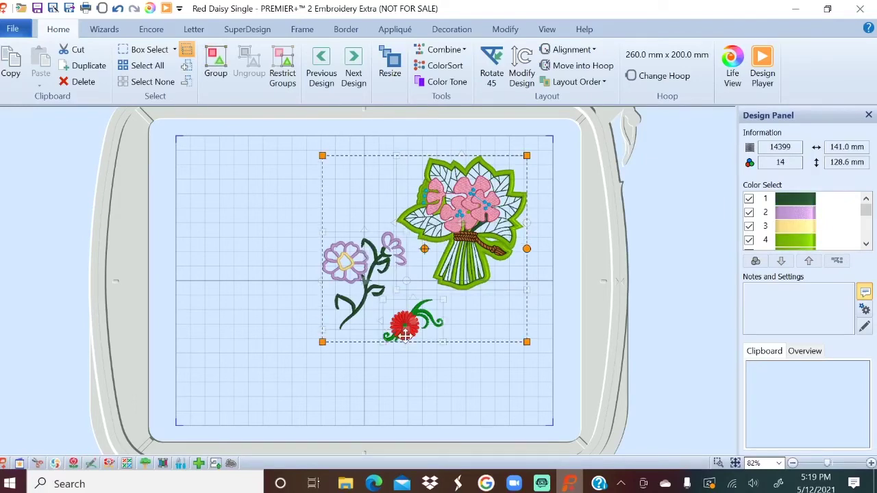
pyautogui.moveTo(483, 217); pyautogui.dragTo(473, 231)
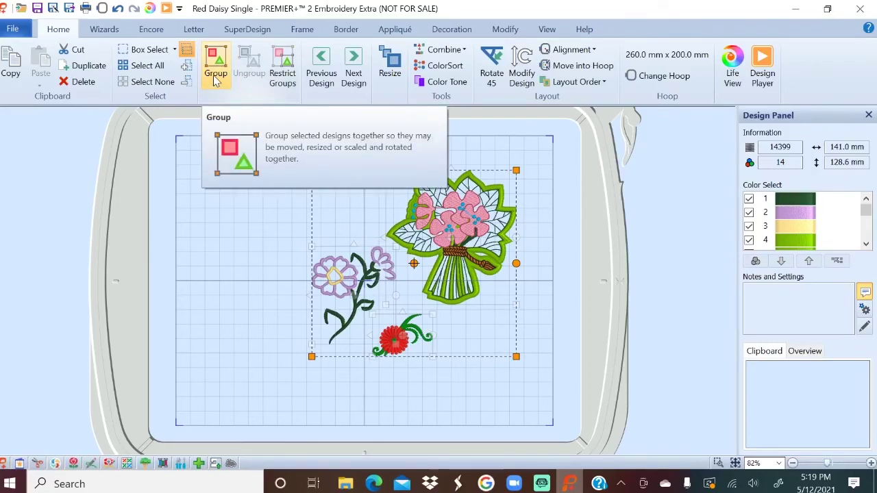
pyautogui.click(248, 231)
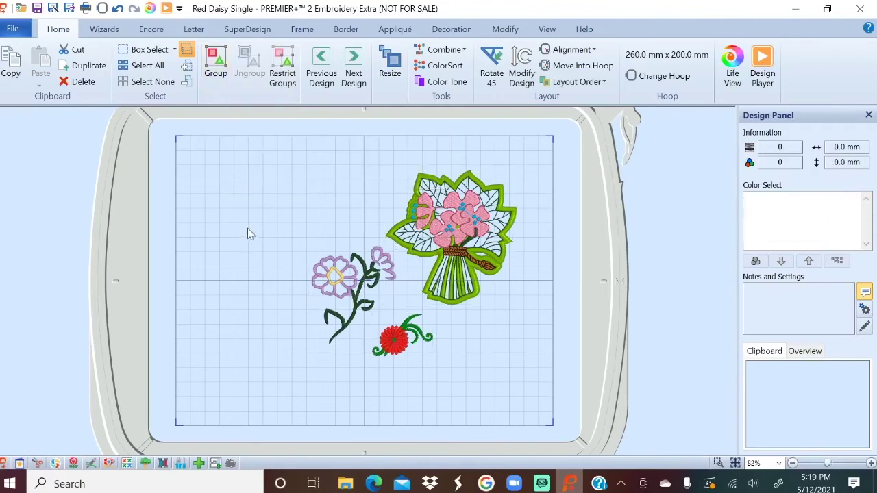
# - Select the bouquet, the applique flower and the red daisy one at a time, and clear the selection
pyautogui.click(437, 254)
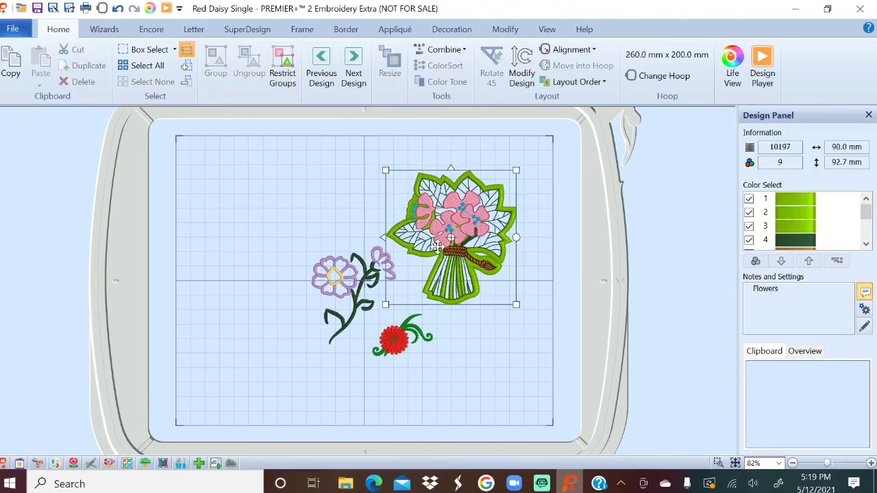
pyautogui.click(351, 276)
pyautogui.click(389, 331)
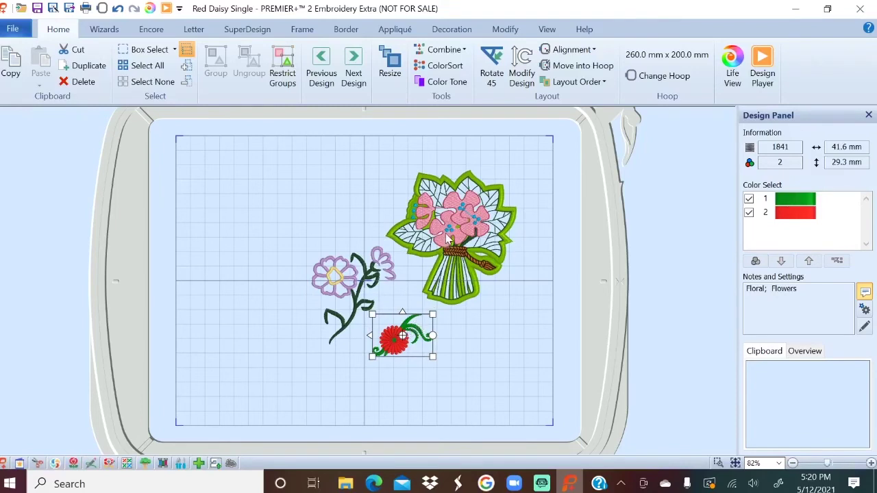
pyautogui.click(269, 204)
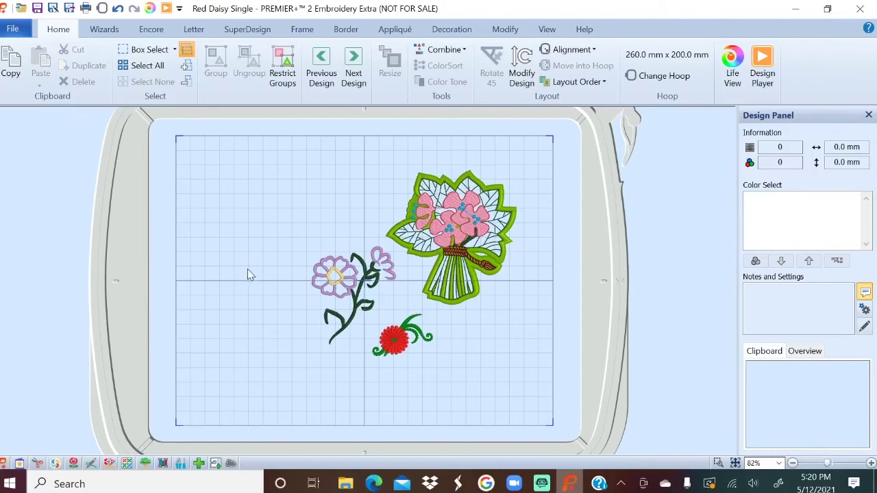
# - Delete the bouquet, applique flower and red daisy designs from the hoop
pyautogui.click(459, 234)
pyautogui.press('Delete')
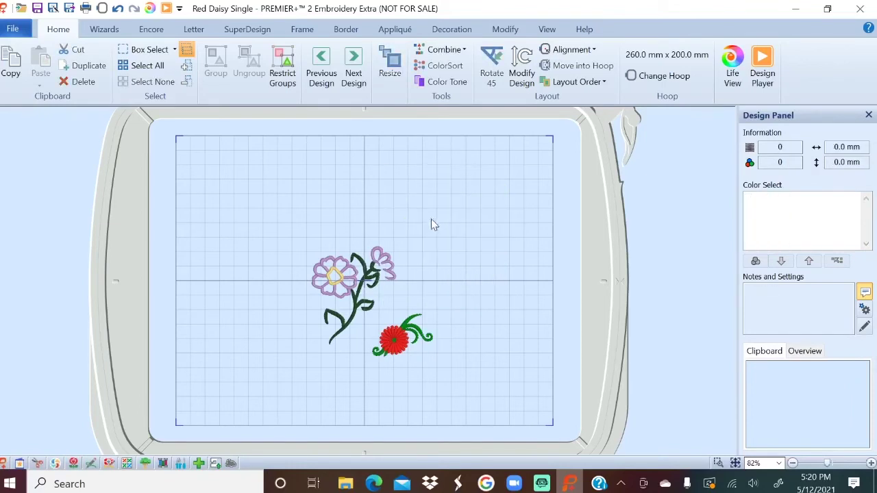
pyautogui.click(352, 269)
pyautogui.press('Delete')
pyautogui.click(411, 328)
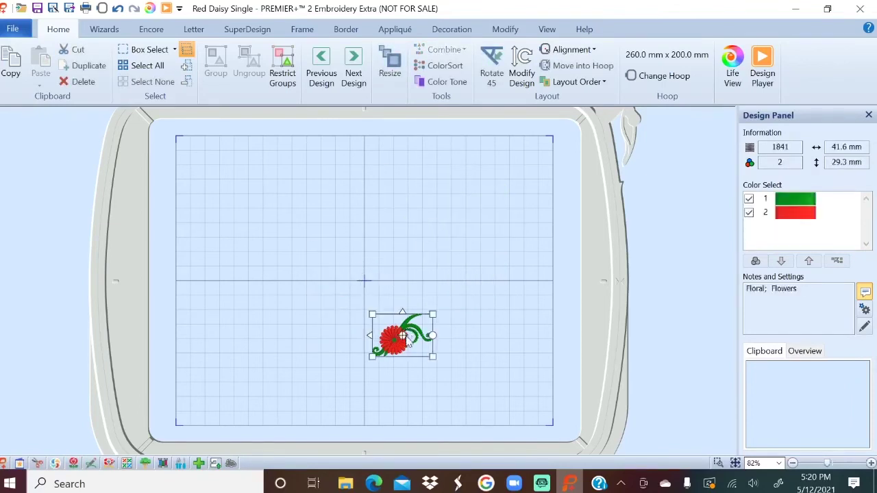
pyautogui.press('Delete')
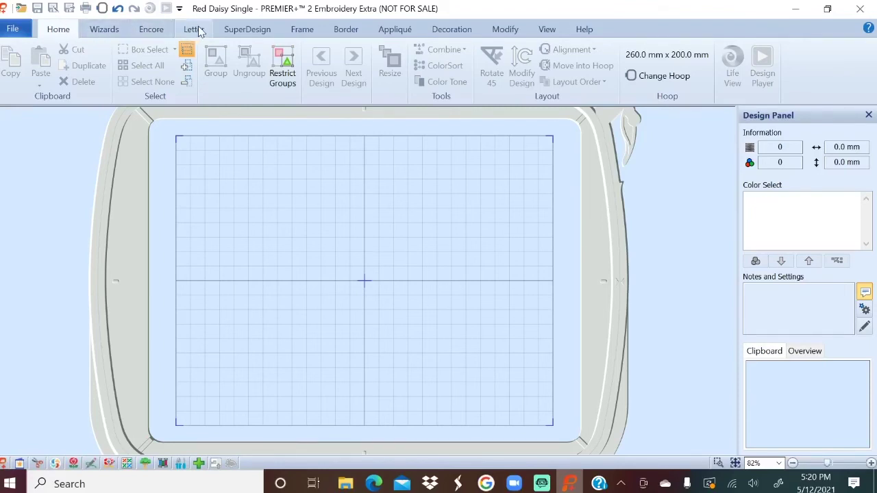
# - Search the SuperDesigns for "frog" and clear the search term
pyautogui.click(255, 31)
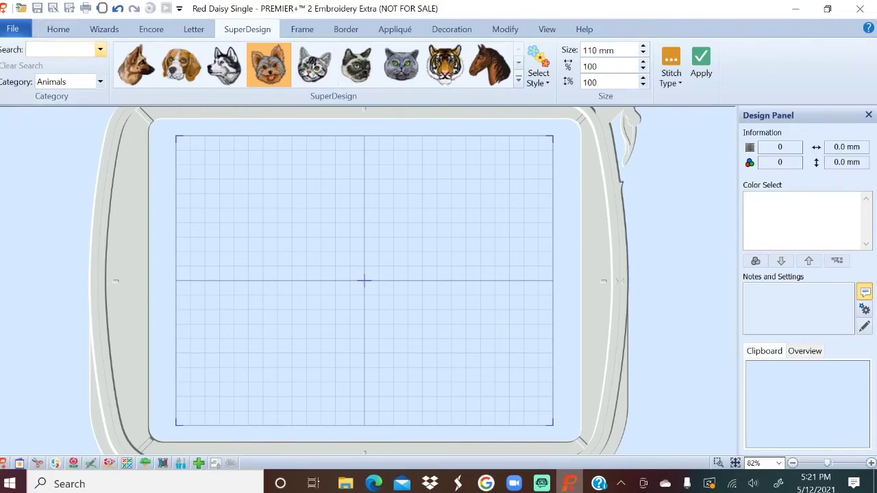
pyautogui.write('frog')
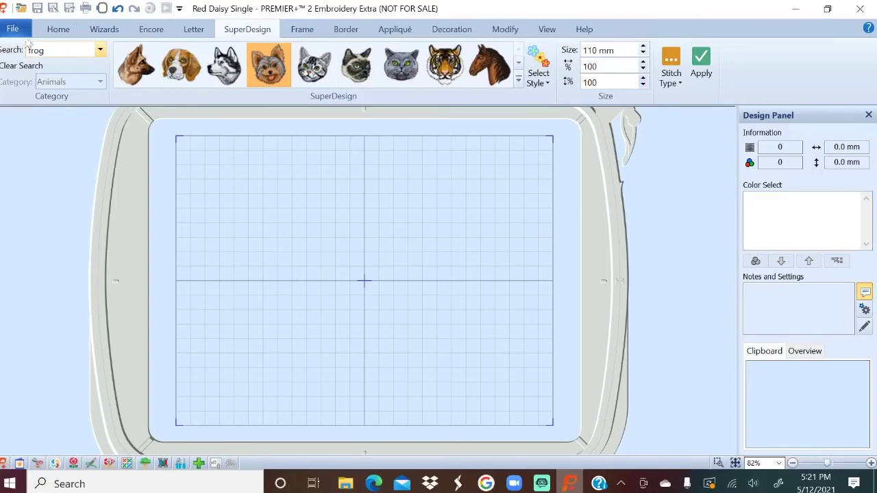
pyautogui.press('Return')
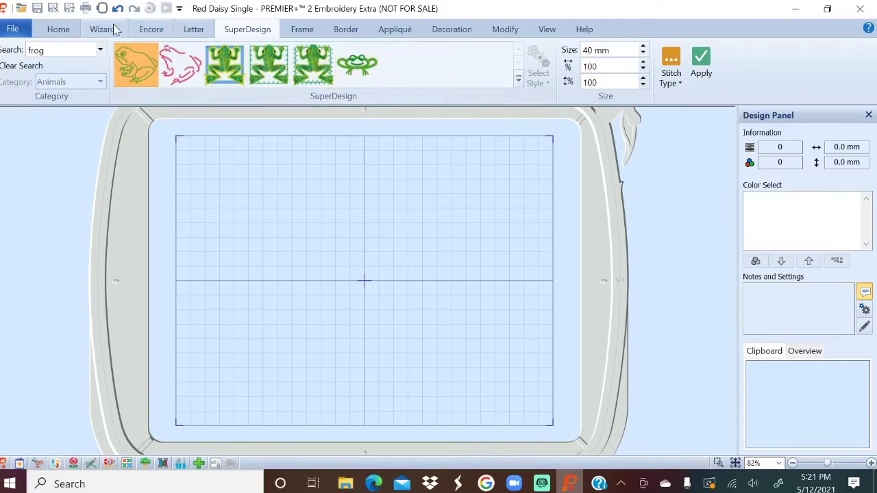
pyautogui.click(62, 50)
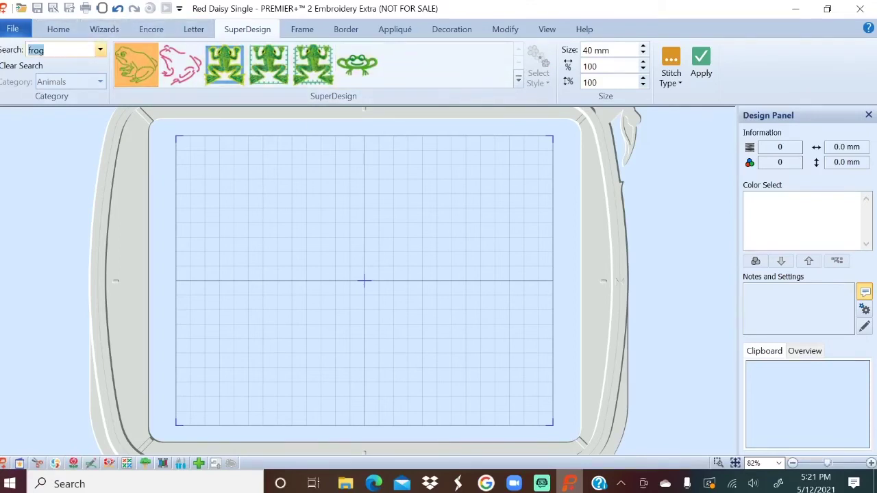
pyautogui.press('BackSpace')
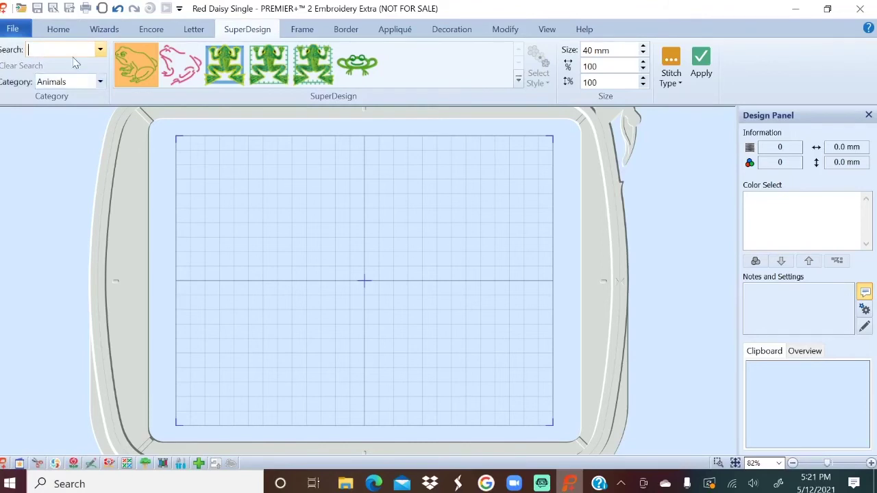
# - Choose the Flowers and Leaves SuperDesign category and view its full gallery
pyautogui.click(101, 83)
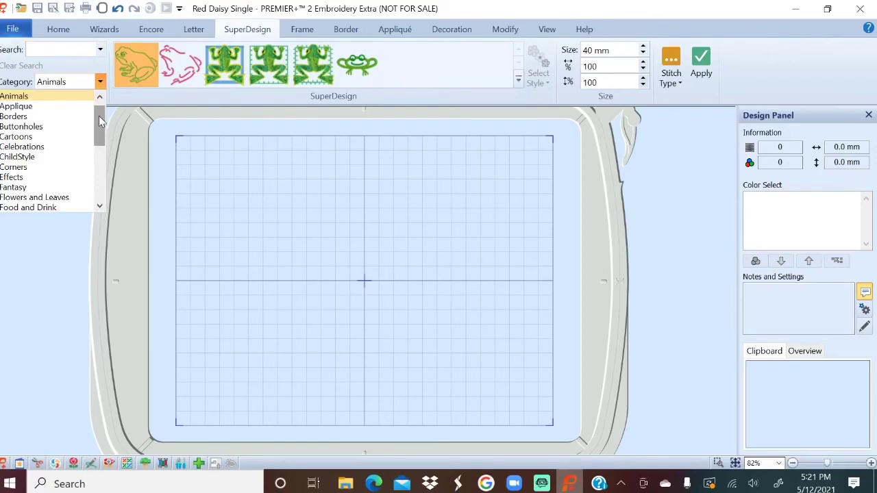
pyautogui.moveTo(99, 121)
pyautogui.mouseDown()
pyautogui.moveTo(91, 177)
pyautogui.moveTo(100, 132)
pyautogui.mouseUp()
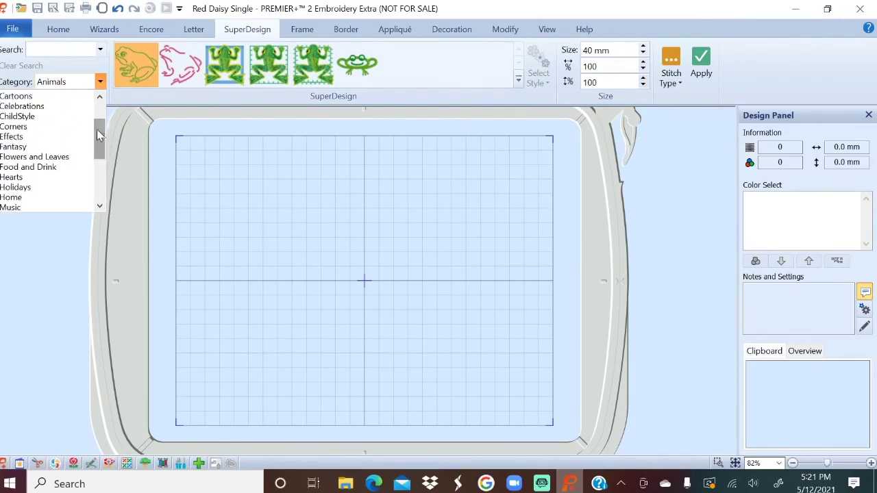
pyautogui.click(67, 157)
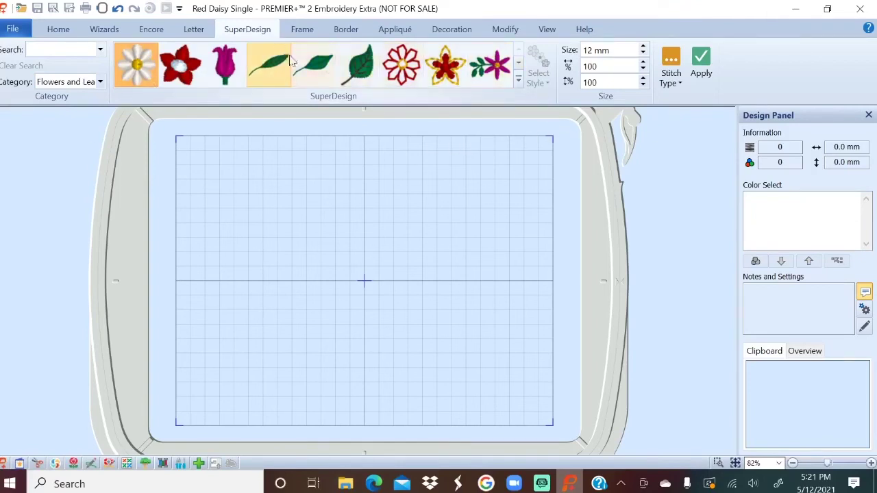
pyautogui.click(519, 80)
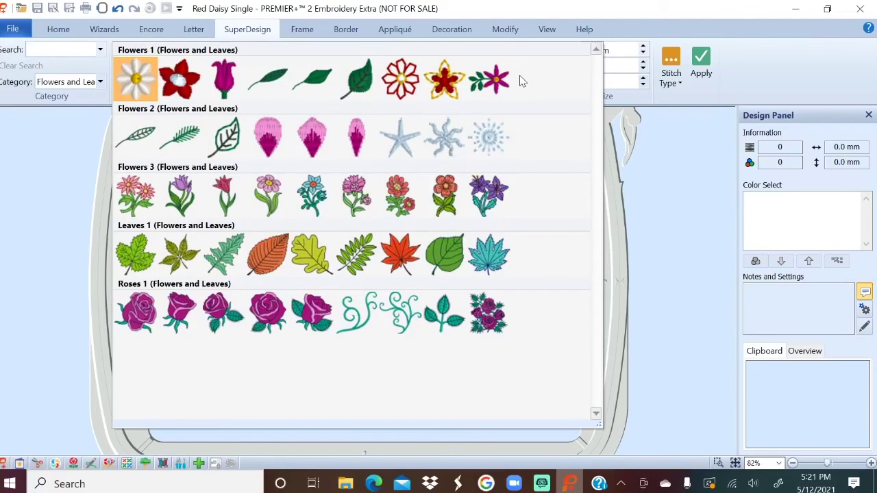
# - Set the SuperDesign category to All and look through the full gallery, returning to the Animals sets at its start
pyautogui.click(100, 82)
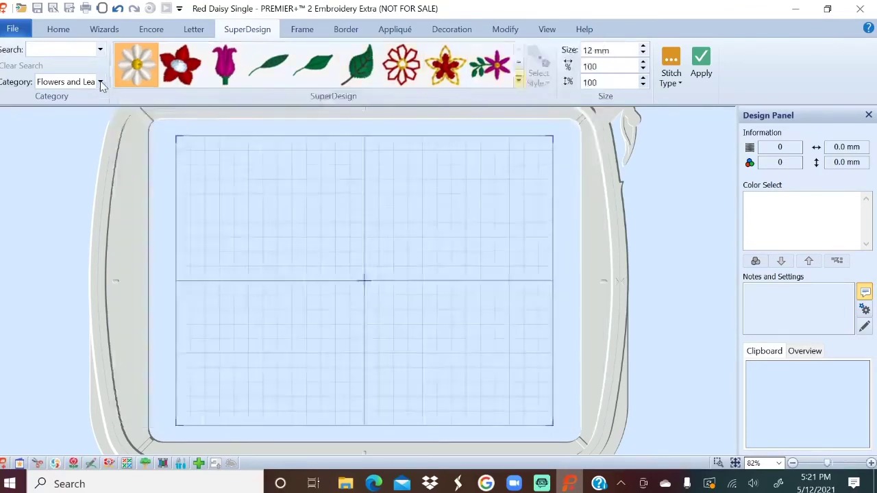
pyautogui.click(101, 83)
pyautogui.scroll(2, 97, 150)
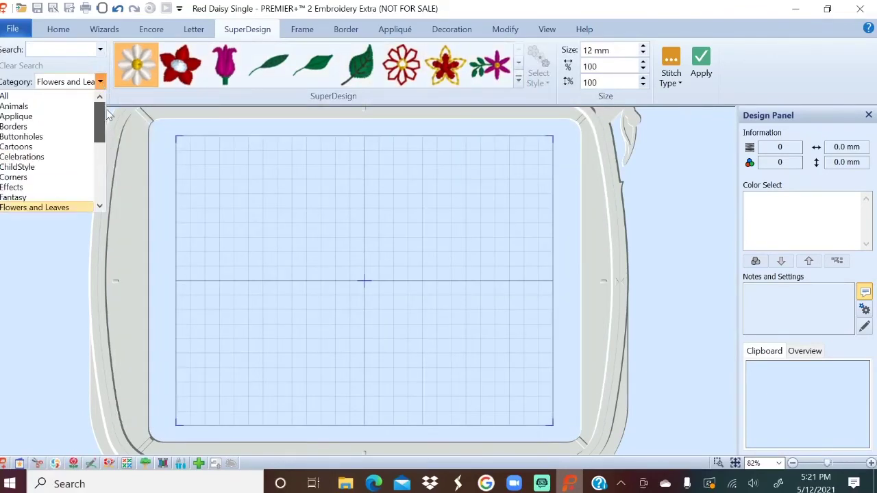
pyautogui.click(37, 96)
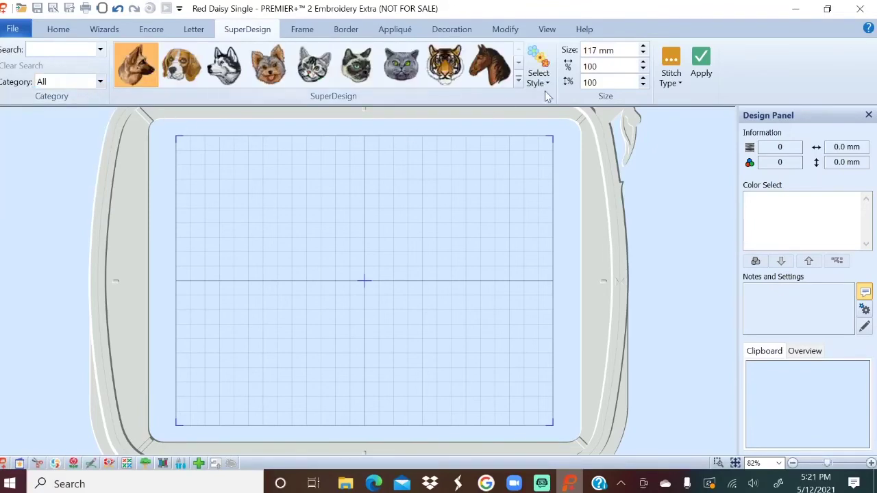
pyautogui.click(518, 81)
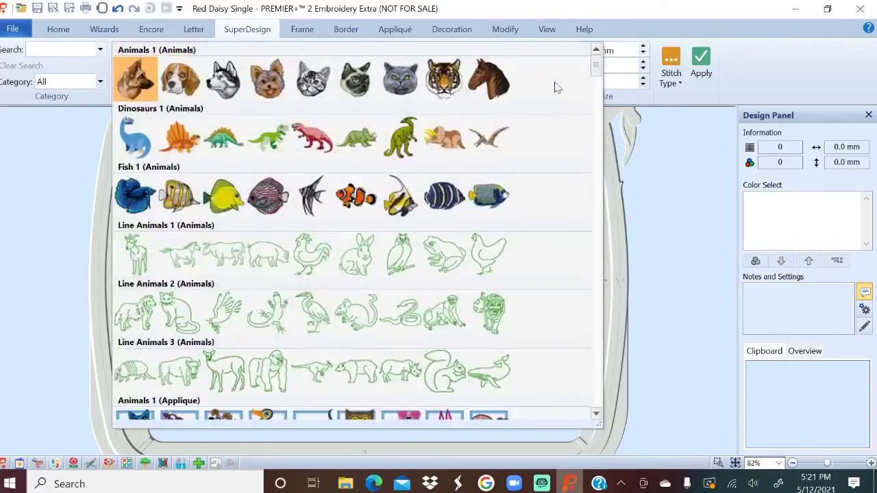
pyautogui.scroll(-15, 583, 178)
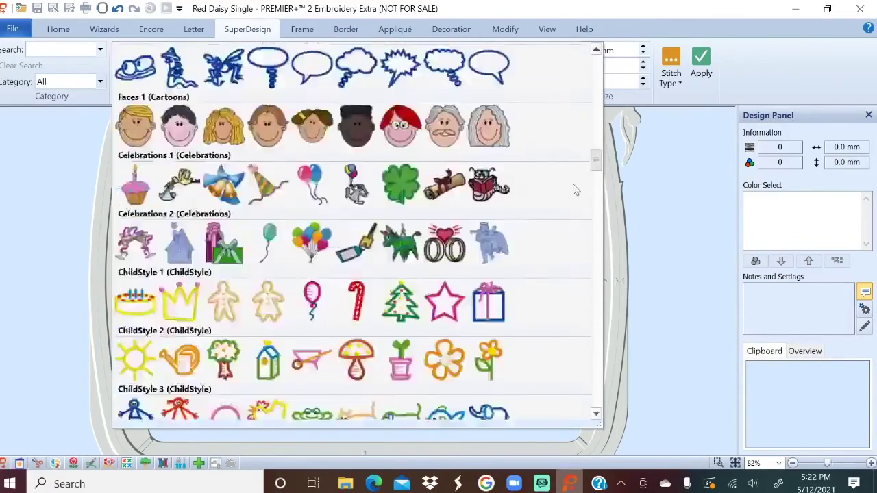
pyautogui.scroll(-15, 567, 282)
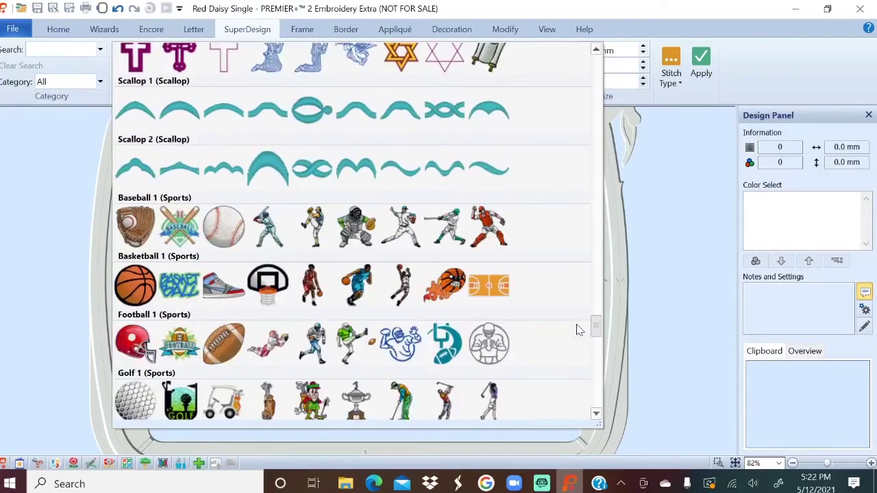
pyautogui.scroll(5, 576, 325)
pyautogui.scroll(-1, 580, 329)
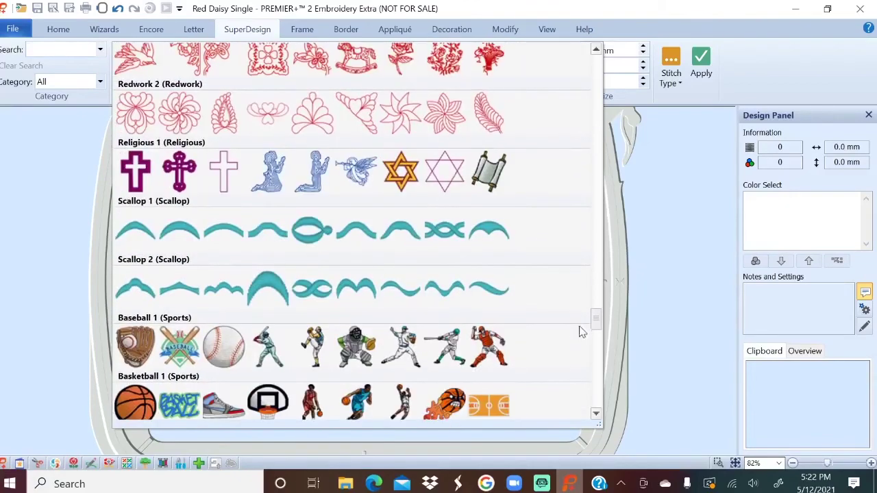
pyautogui.moveTo(600, 318); pyautogui.dragTo(601, 55)
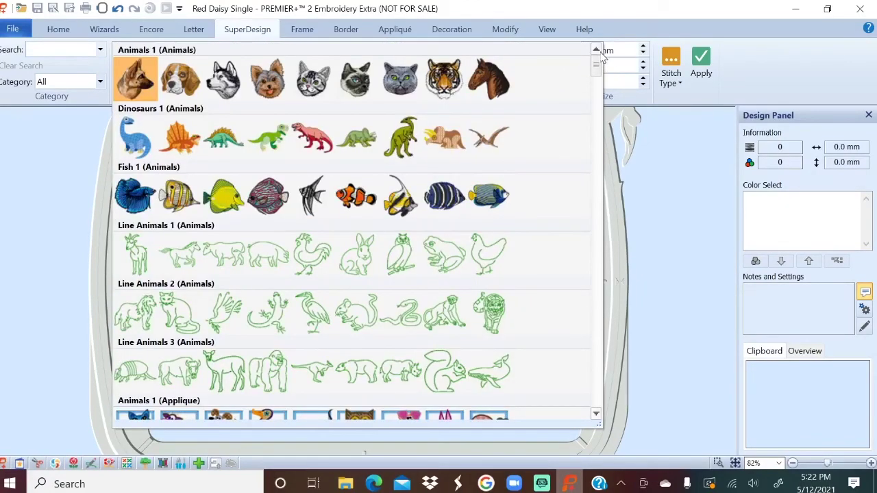
# - Insert the orange clownfish SuperDesign from Fish 1 at 35 mm and enlarge it to about 94 × 56 mm
pyautogui.click(356, 197)
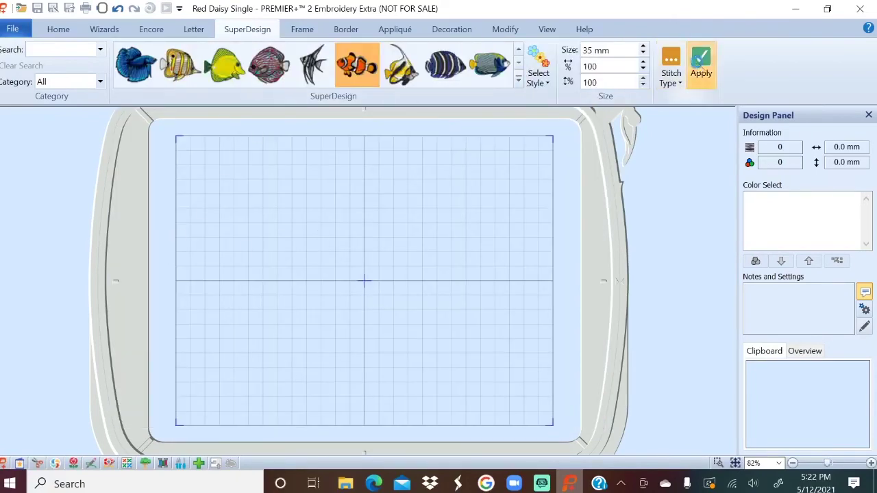
pyautogui.click(700, 69)
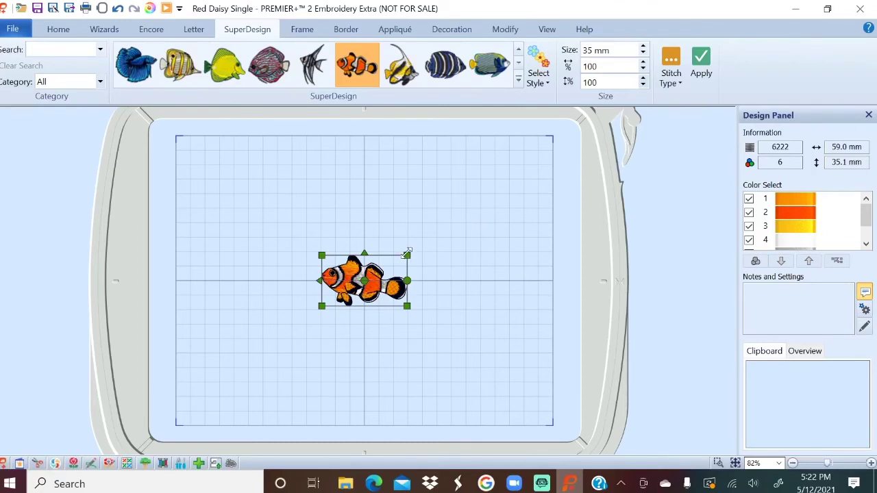
pyautogui.moveTo(410, 252); pyautogui.dragTo(460, 222)
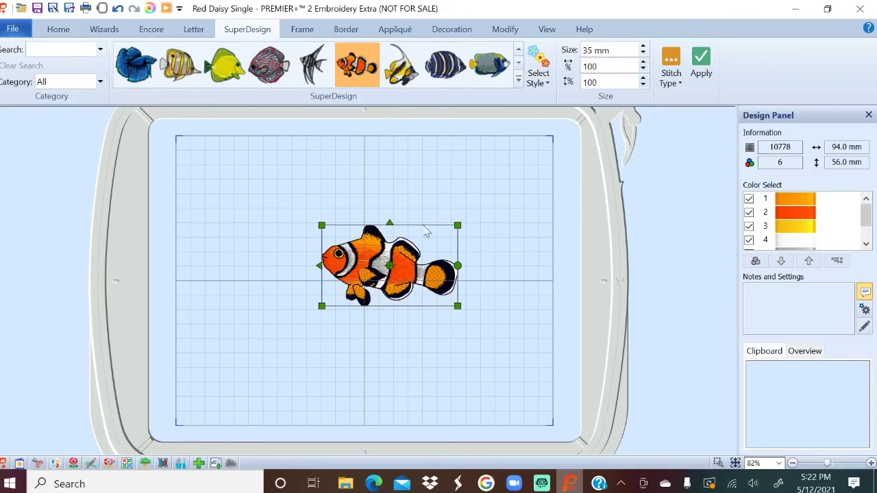
# - Enlarge the clownfish from the hoop's lower-left area to about 249 × 148 mm, and delete it
pyautogui.moveTo(424, 265); pyautogui.dragTo(316, 336)
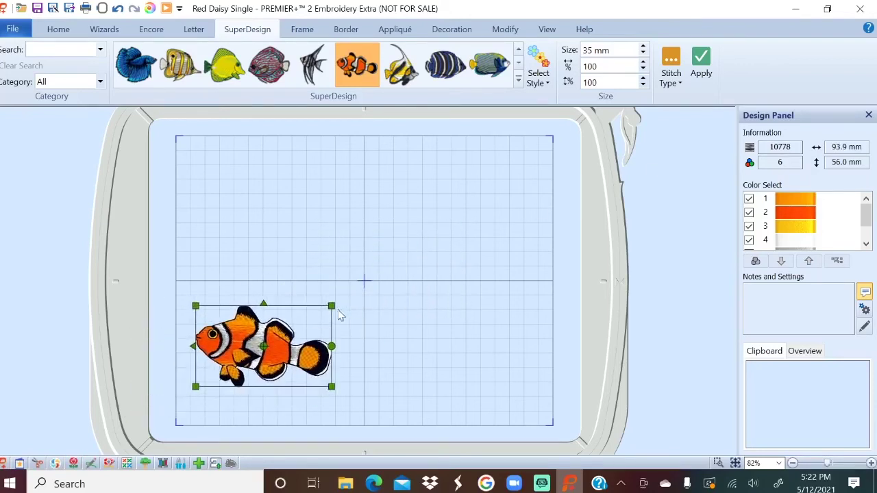
pyautogui.moveTo(332, 305); pyautogui.dragTo(555, 151)
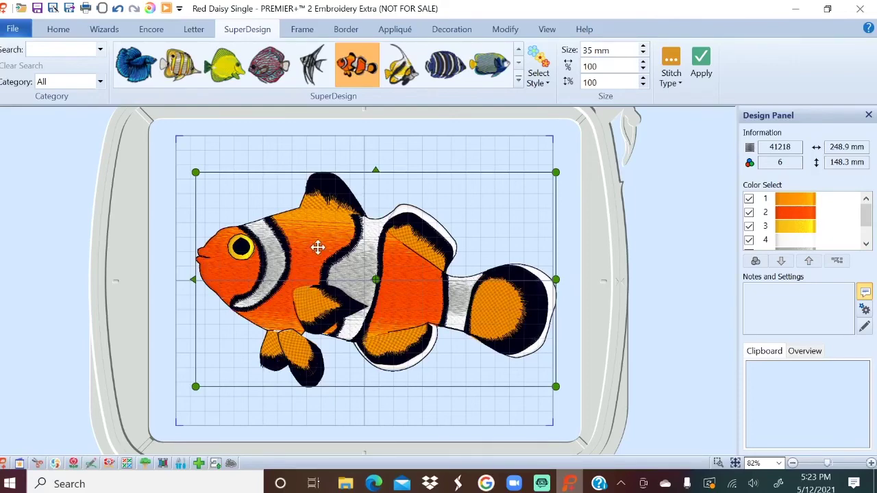
pyautogui.press('Delete')
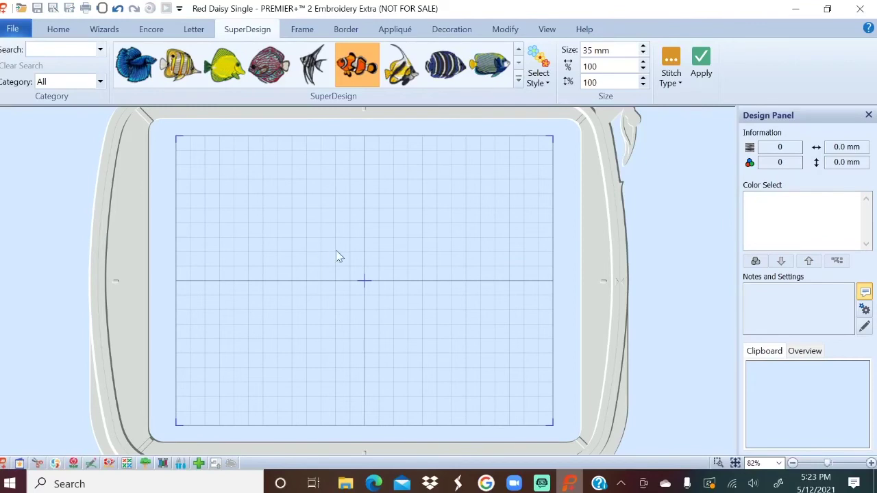
# - Insert the third design of the Buttonholes 2 set from the Buttonholes category at a size of 25 mm
pyautogui.click(101, 82)
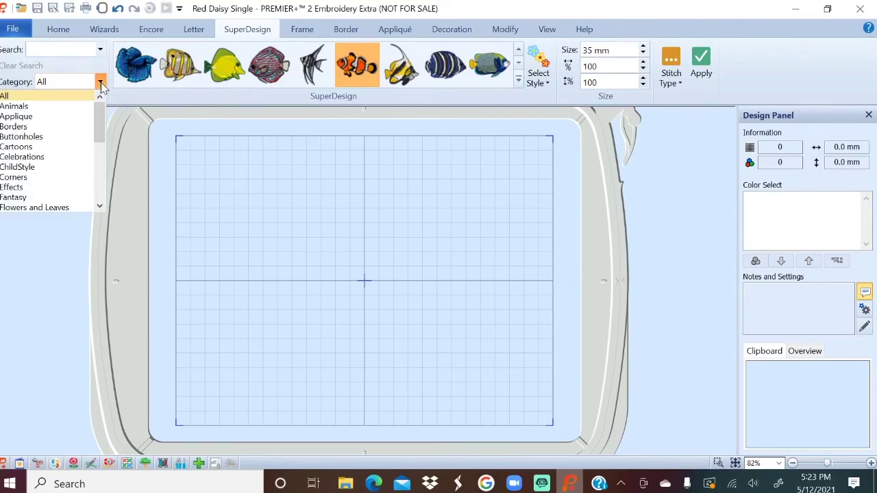
pyautogui.click(45, 140)
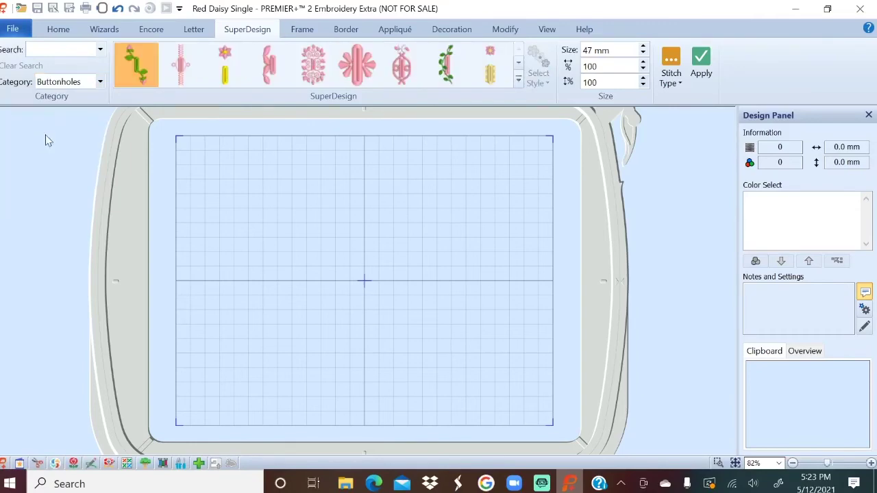
pyautogui.click(518, 81)
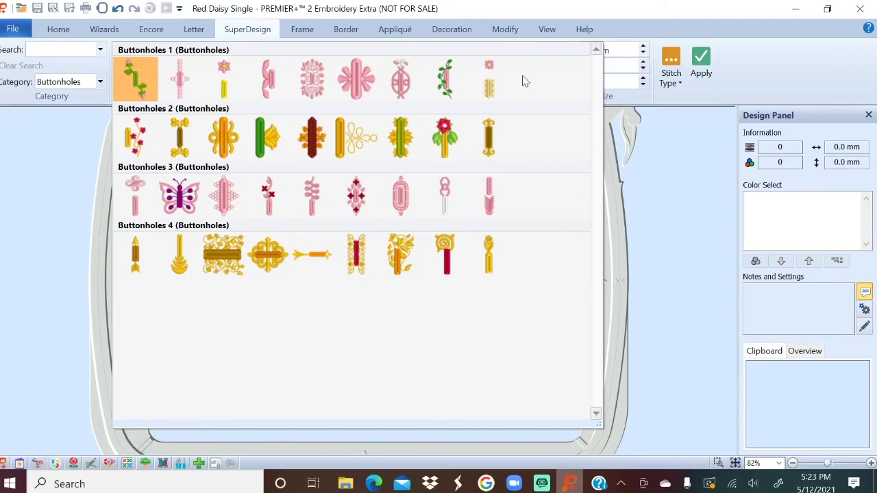
pyautogui.click(222, 138)
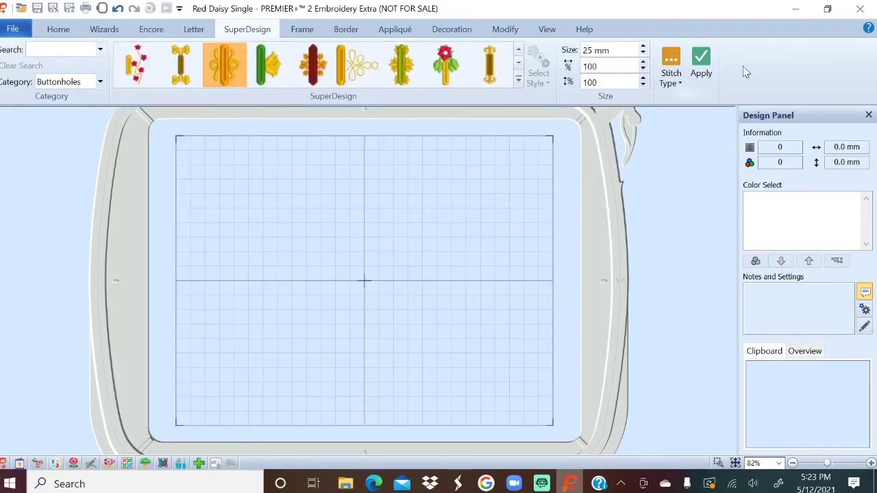
pyautogui.click(701, 63)
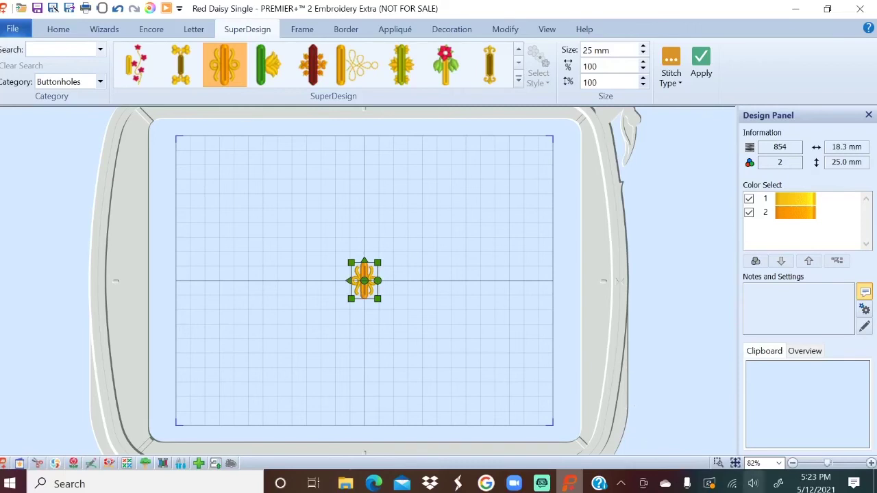
# - Enlarge the orange buttonhole design proportionally to about 26.5 × 35.9 mm and deselect it
pyautogui.click(779, 464)
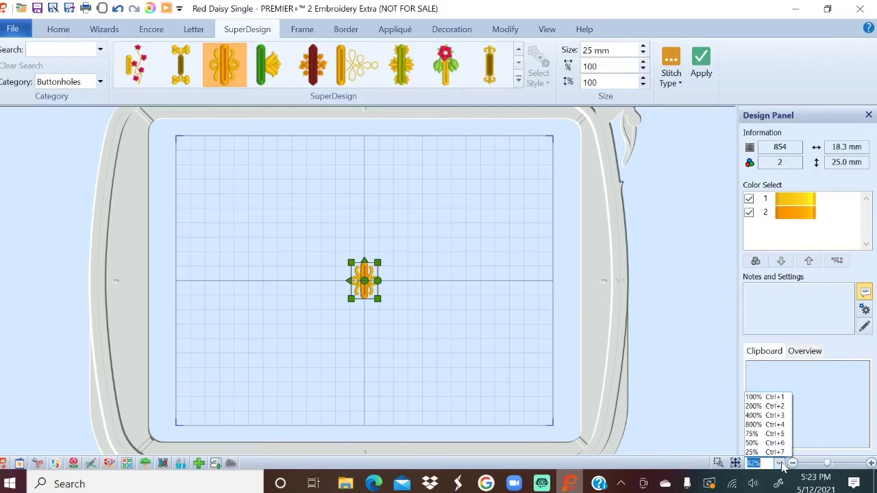
pyautogui.click(770, 398)
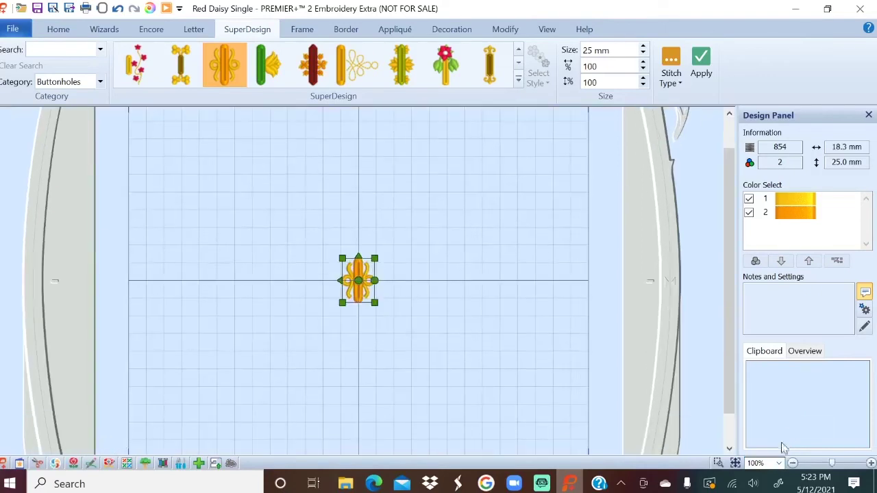
pyautogui.click(778, 464)
pyautogui.click(777, 421)
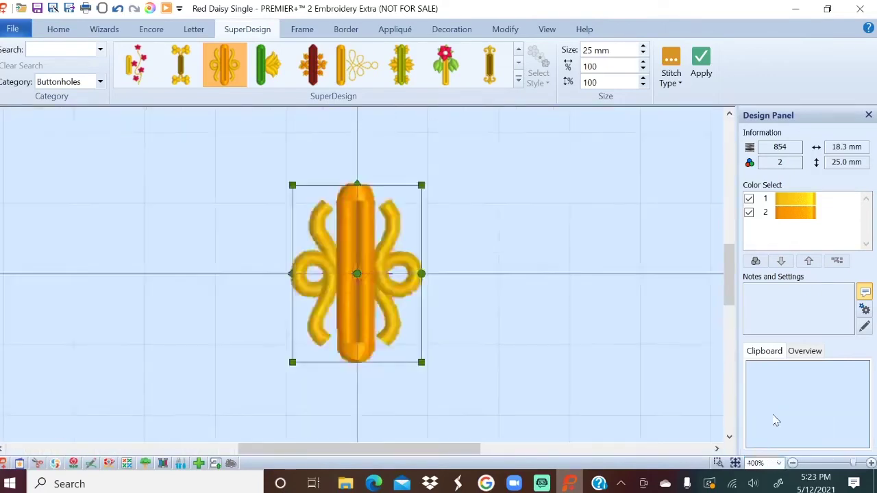
pyautogui.click(779, 463)
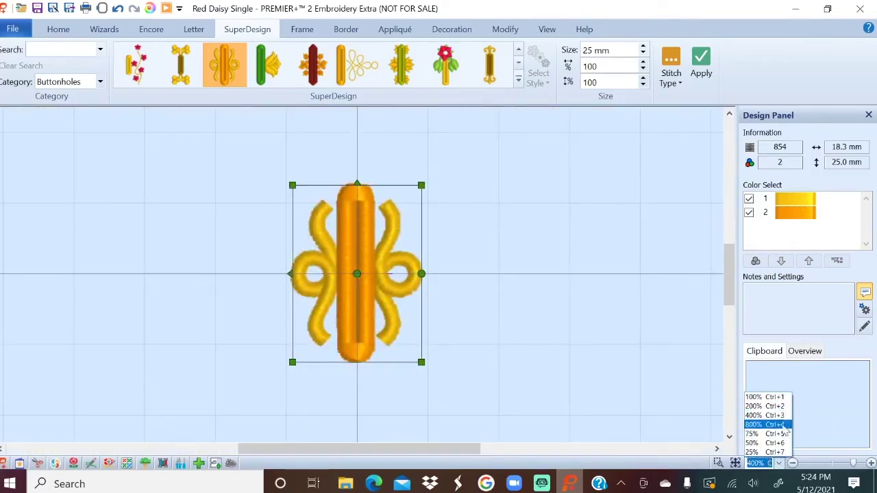
pyautogui.click(768, 410)
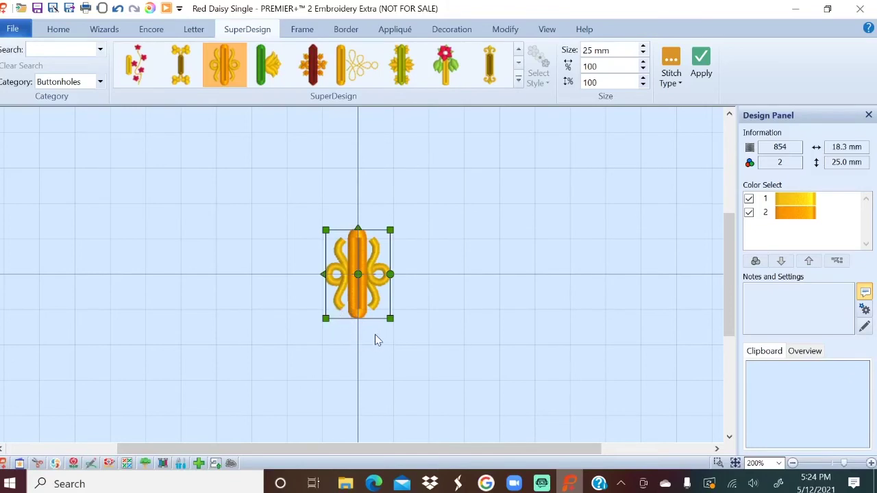
pyautogui.moveTo(389, 230); pyautogui.dragTo(418, 192)
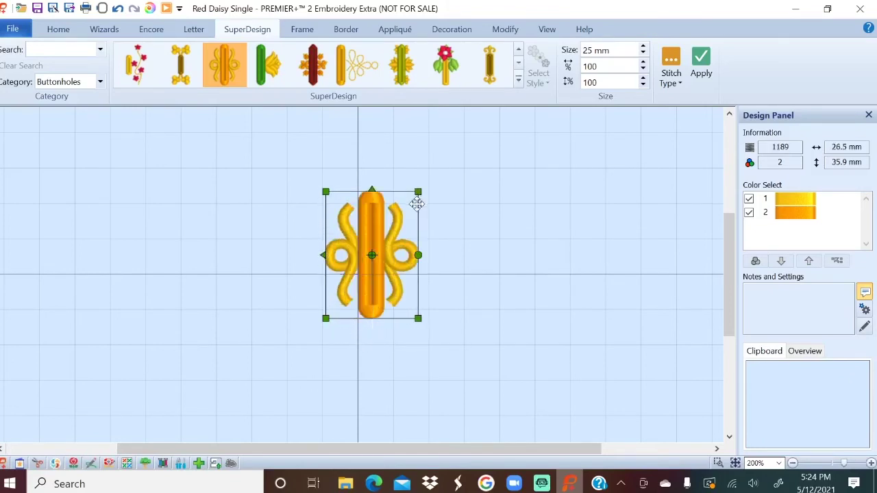
pyautogui.click(529, 245)
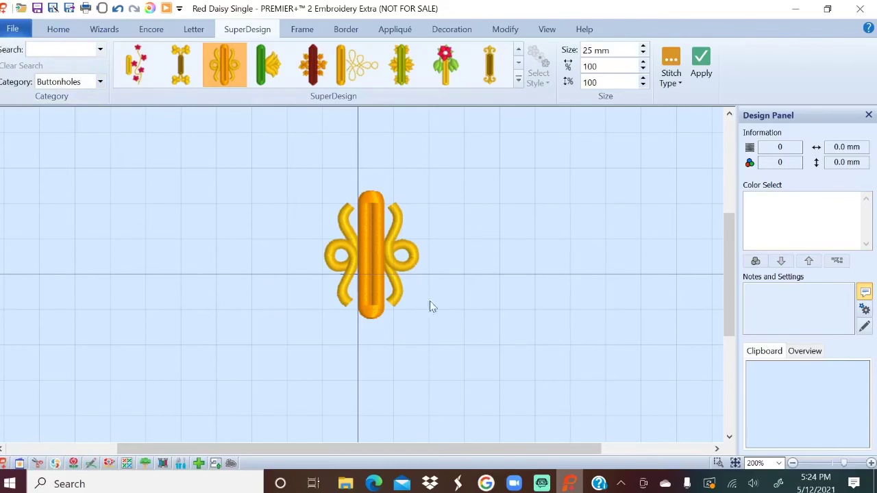
# - Measure the length of the opening inside the orange buttonhole with Get Length
pyautogui.click(779, 463)
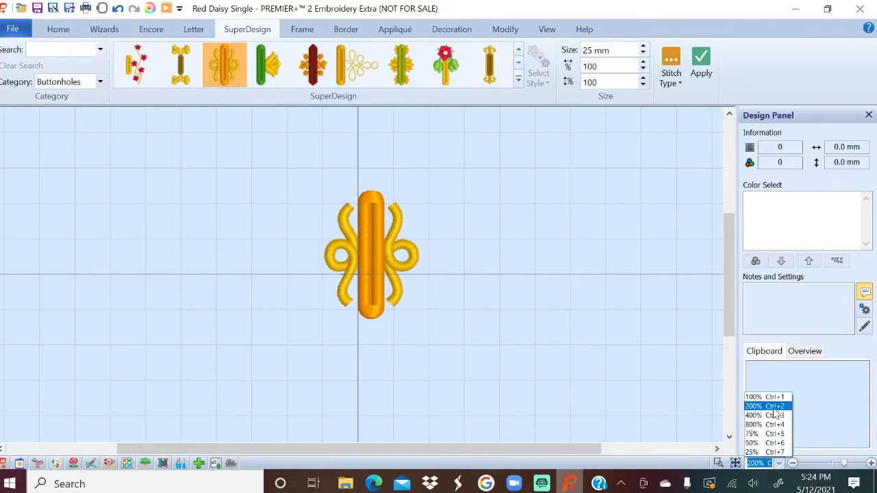
pyautogui.click(773, 398)
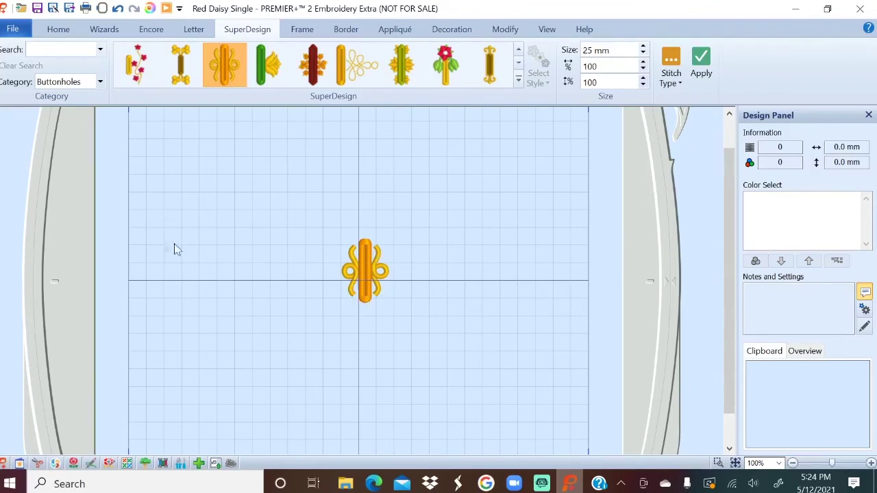
pyautogui.click(59, 29)
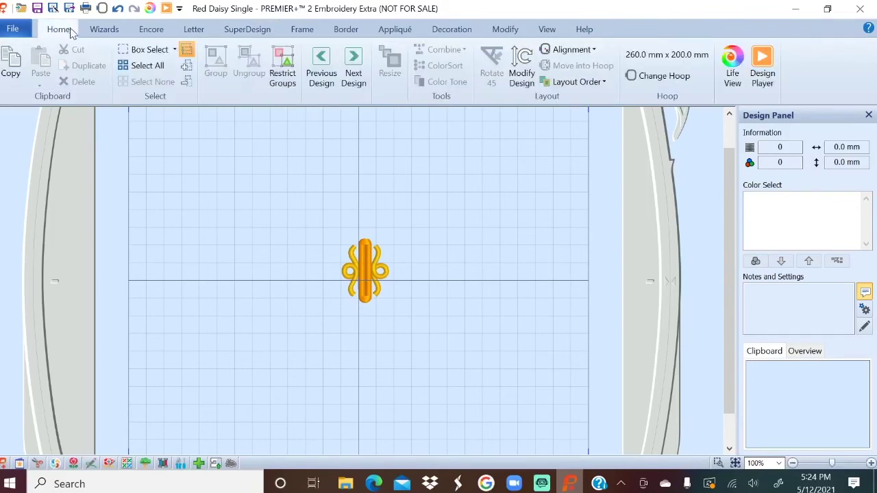
pyautogui.click(546, 29)
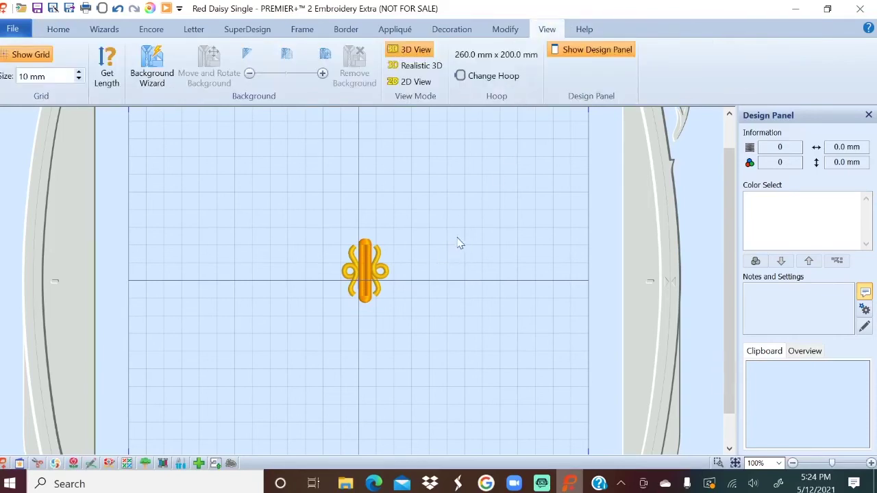
pyautogui.click(108, 65)
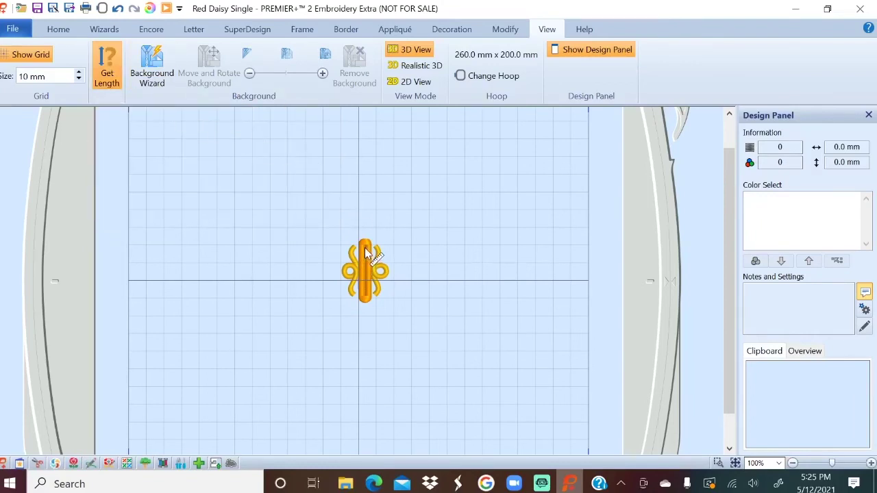
pyautogui.moveTo(367, 252); pyautogui.dragTo(368, 297)
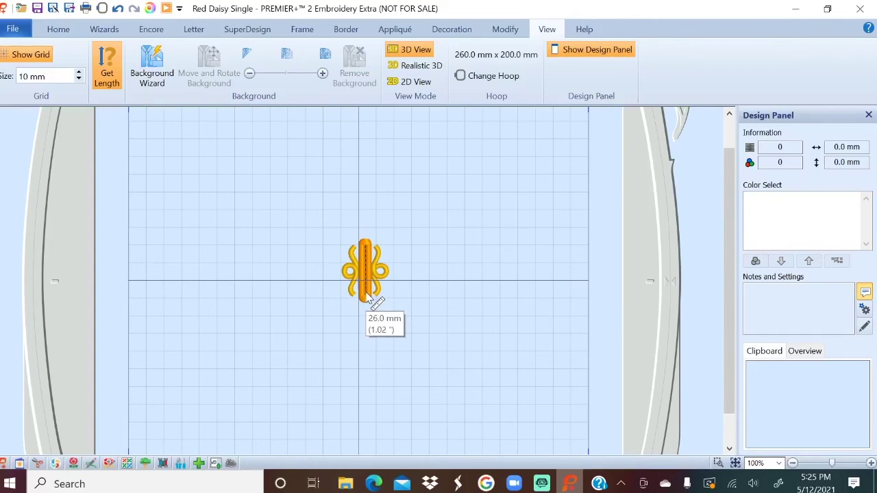
pyautogui.moveTo(369, 296); pyautogui.dragTo(370, 296)
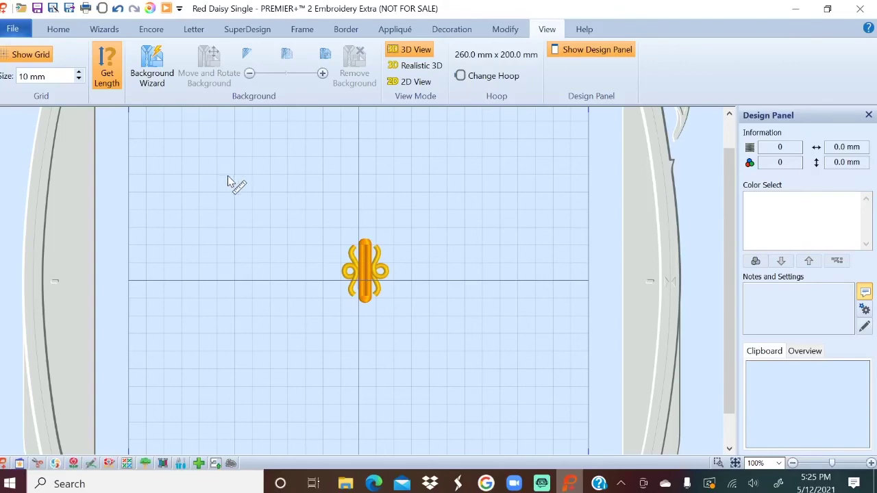
pyautogui.press('Escape')
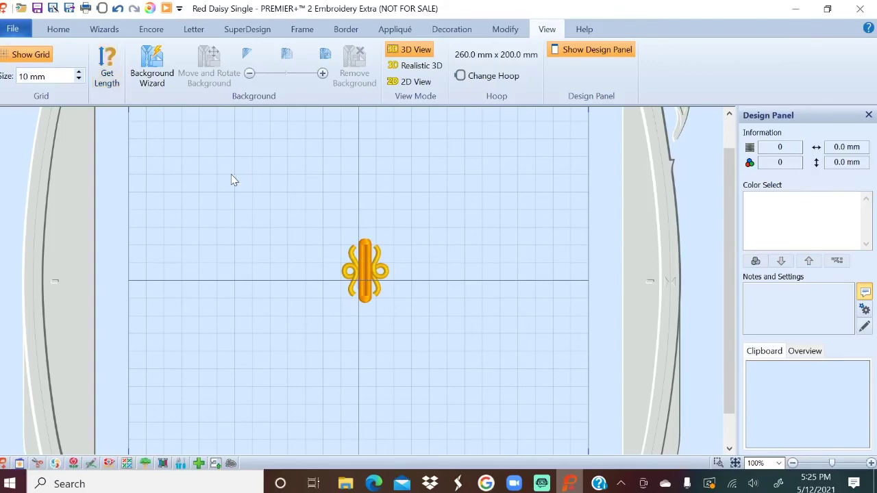
# - Insert the butterfly from the Buttonholes 3 set at 30 mm and move it to the hoop's upper-left area
pyautogui.click(241, 30)
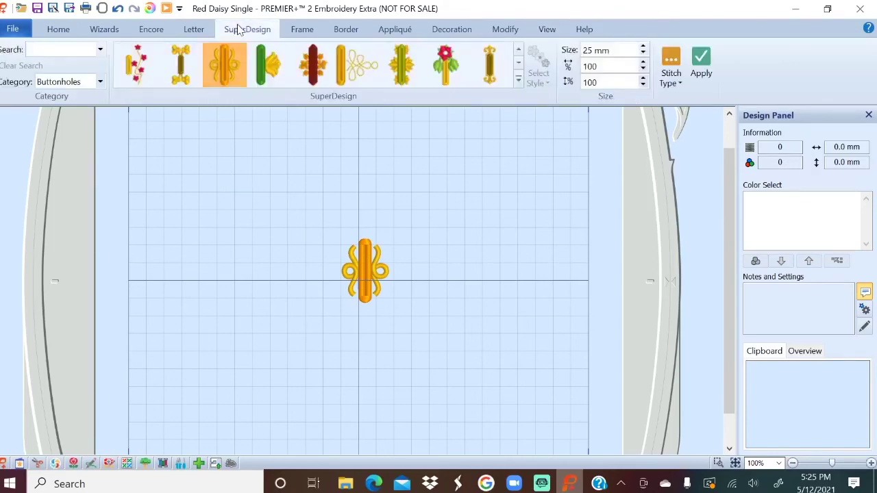
pyautogui.click(519, 79)
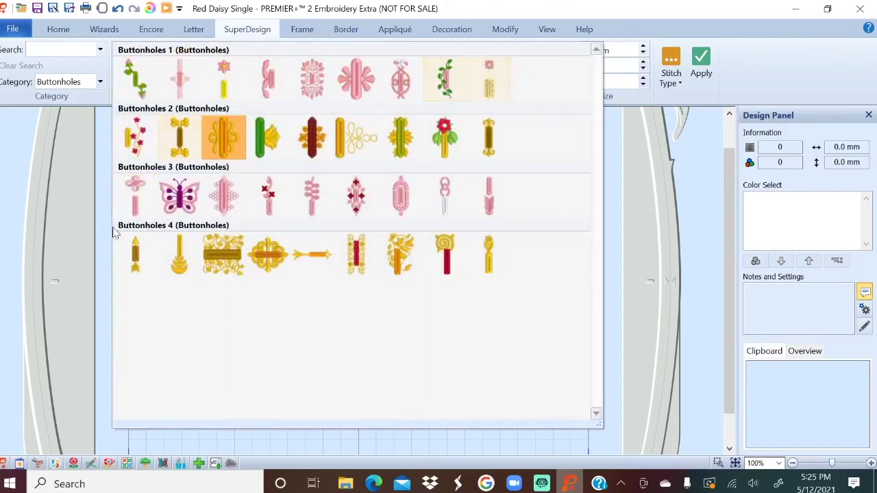
pyautogui.click(180, 197)
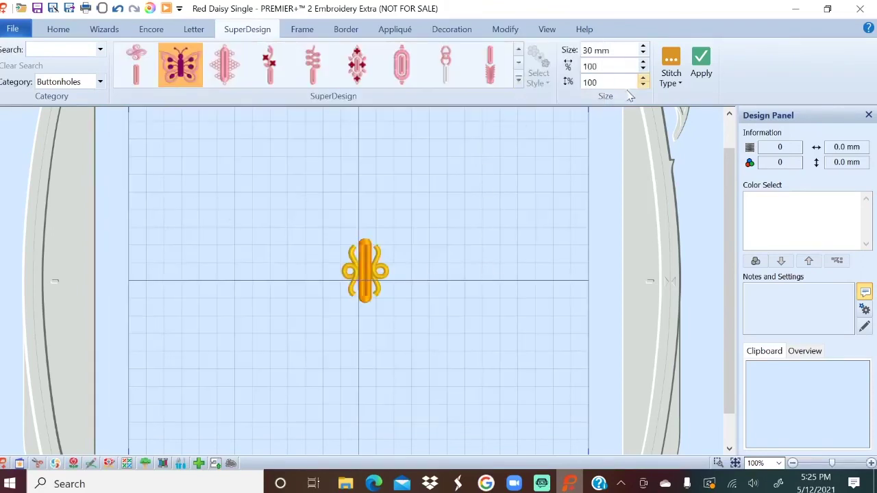
pyautogui.click(701, 65)
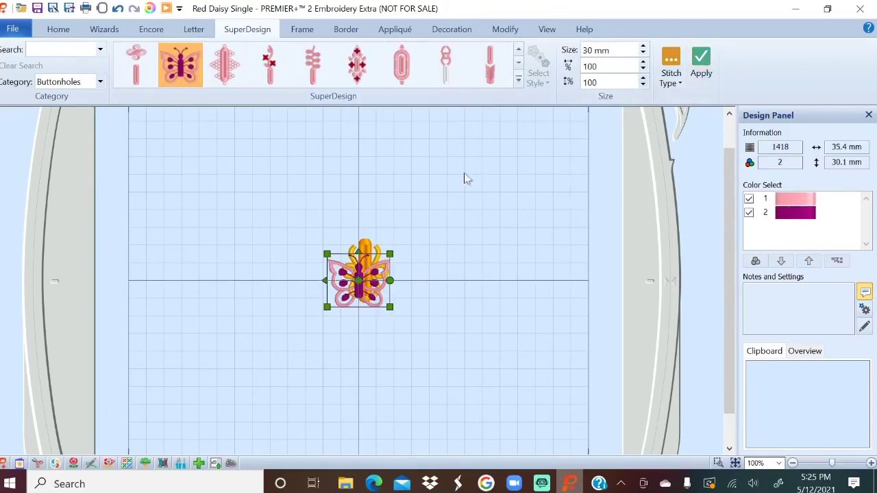
pyautogui.moveTo(367, 268); pyautogui.dragTo(258, 220)
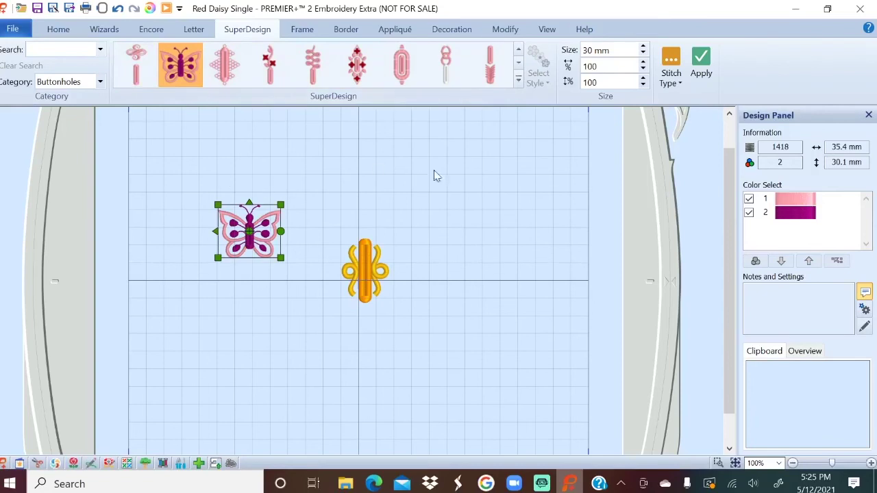
# - Set the SuperDesign category to Applique and delete the orange buttonhole and the butterfly from the hoop
pyautogui.click(100, 83)
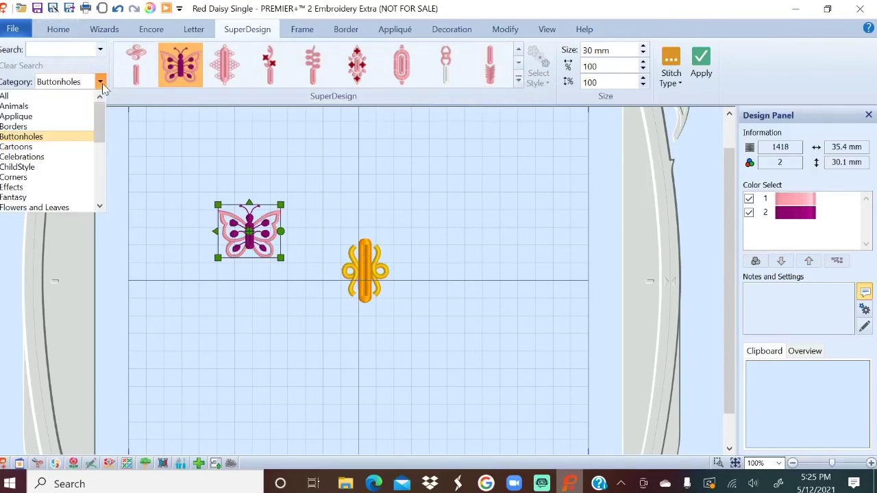
pyautogui.click(47, 118)
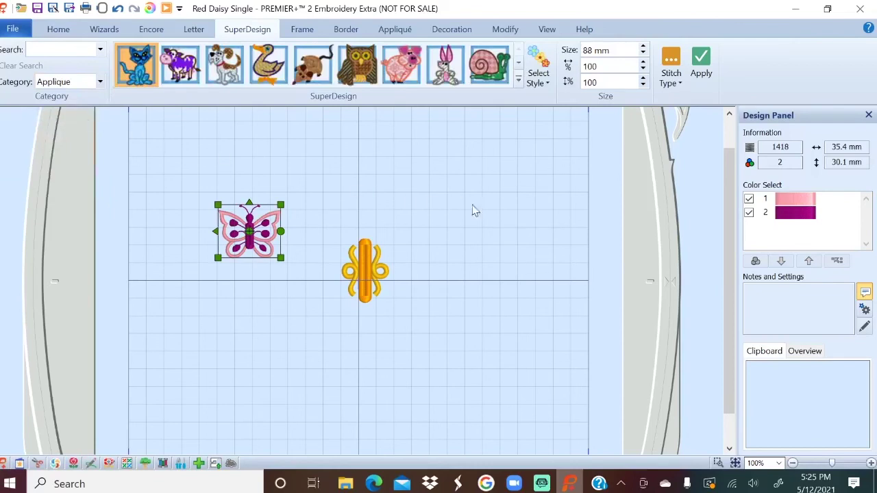
pyautogui.click(351, 288)
pyautogui.press('Delete')
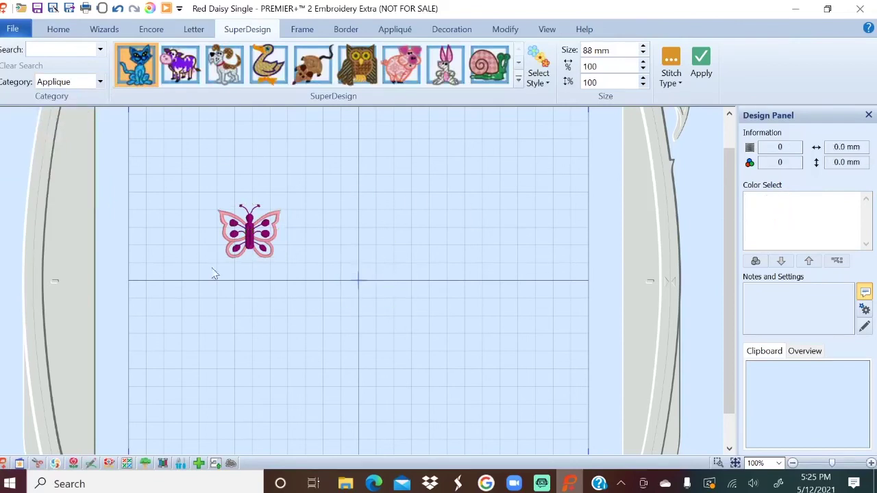
pyautogui.click(242, 240)
pyautogui.press('Delete')
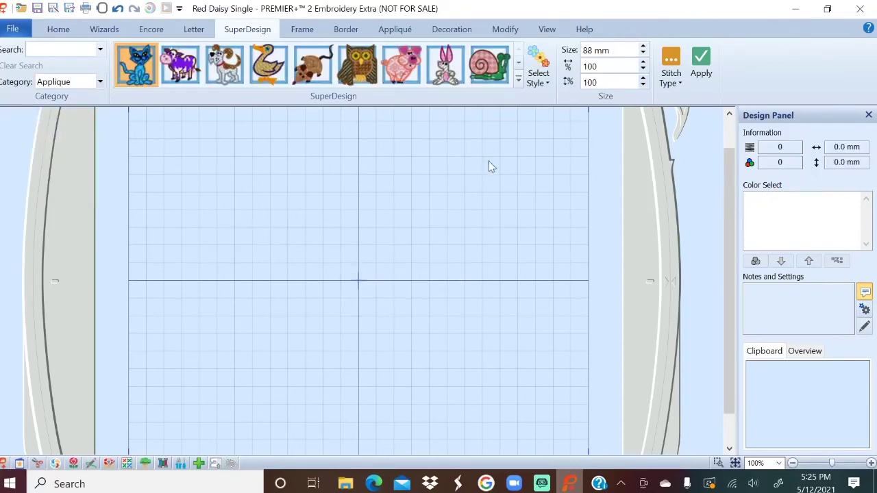
# - Insert the Food 1 appliqué pumpkin with a Satin Border at 90 mm and place it in the hoop's upper-left area
pyautogui.click(519, 80)
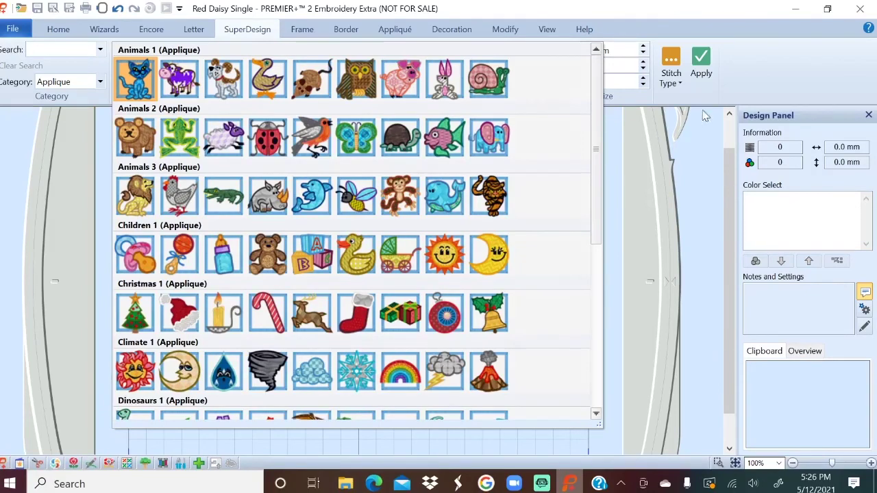
pyautogui.moveTo(599, 174); pyautogui.dragTo(587, 323)
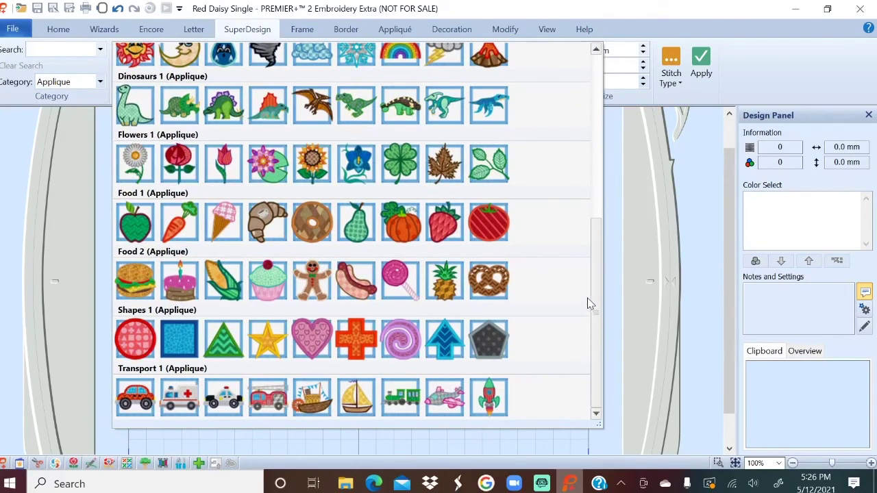
pyautogui.click(402, 223)
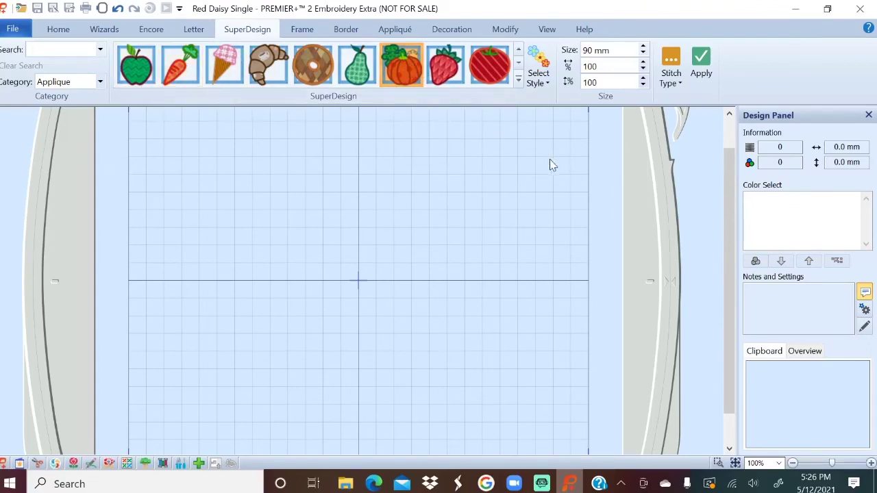
pyautogui.click(702, 66)
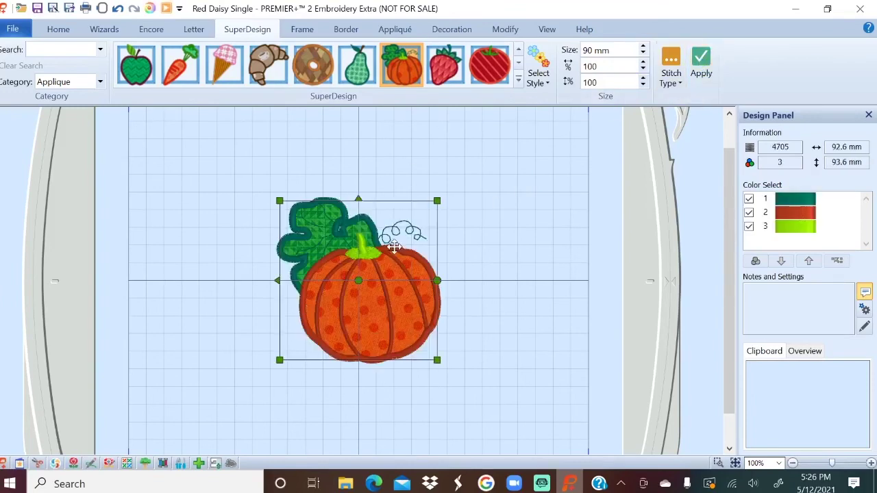
pyautogui.moveTo(372, 246); pyautogui.dragTo(272, 185)
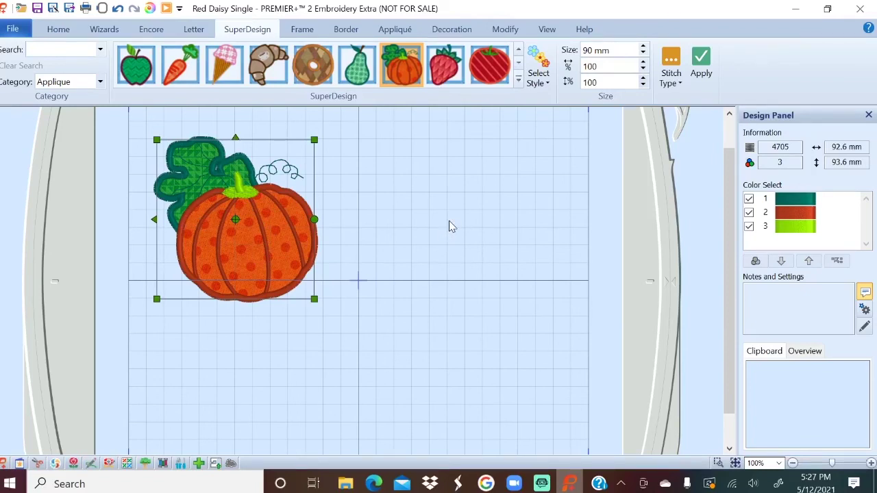
# - Insert a second pumpkin in the Motif Border 2 style at 80 mm and place it in the hoop's upper-right area
pyautogui.click(542, 72)
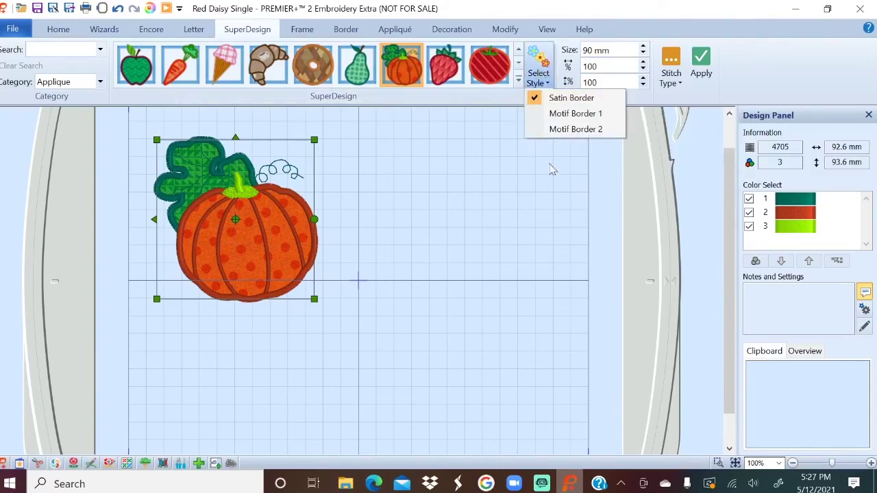
pyautogui.click(574, 114)
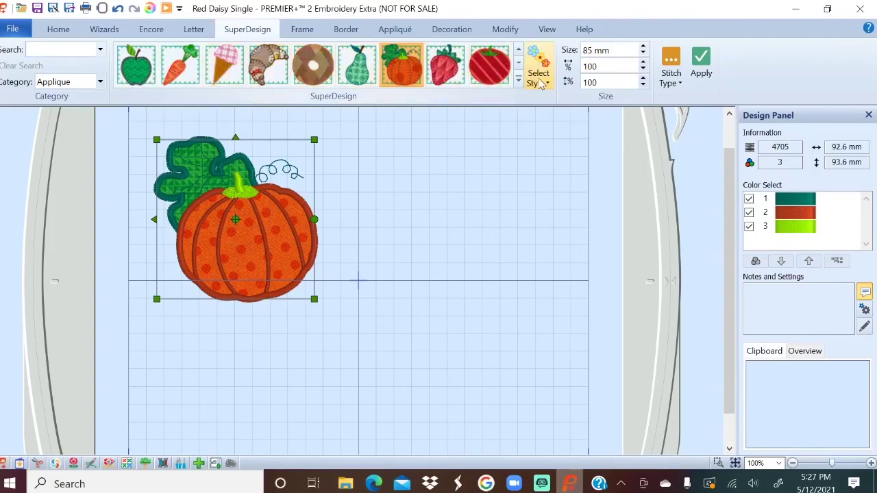
pyautogui.click(541, 81)
pyautogui.click(565, 130)
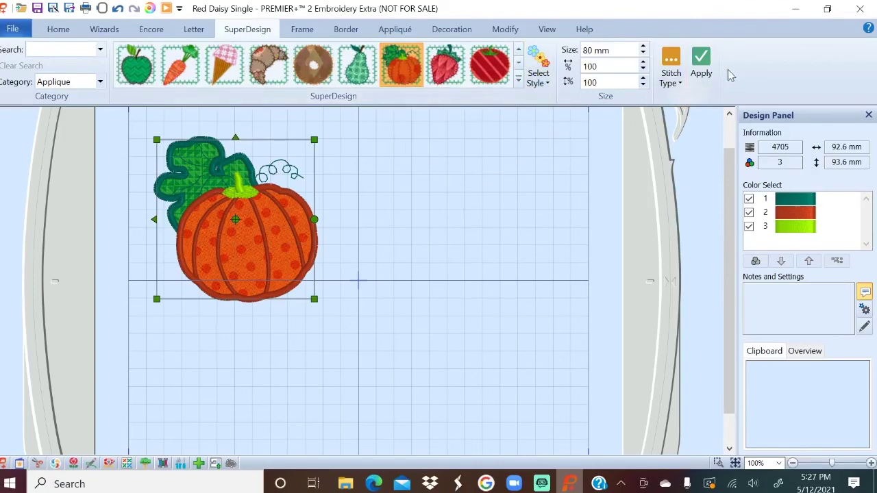
pyautogui.click(695, 68)
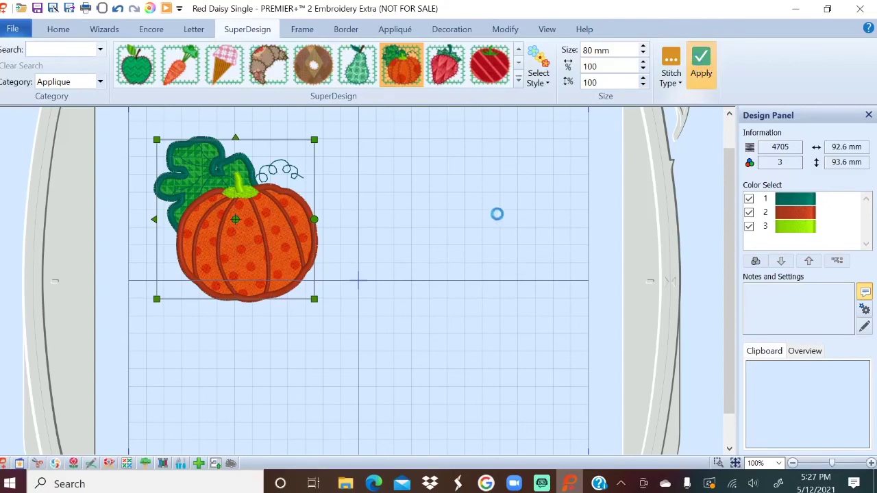
pyautogui.moveTo(409, 256); pyautogui.dragTo(494, 183)
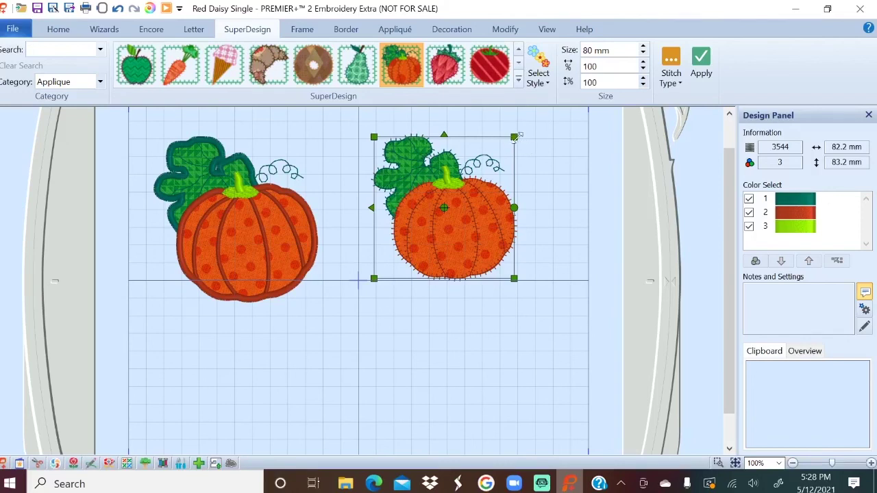
# - Try squeezing the Motif Border 2 pumpkin's width to about 27.6 mm, and undo the resize
pyautogui.moveTo(515, 139); pyautogui.dragTo(419, 137)
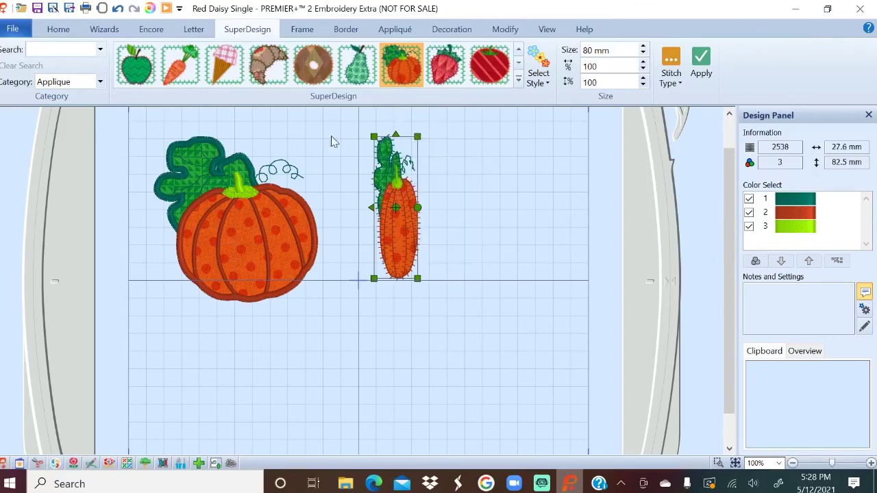
pyautogui.click(118, 8)
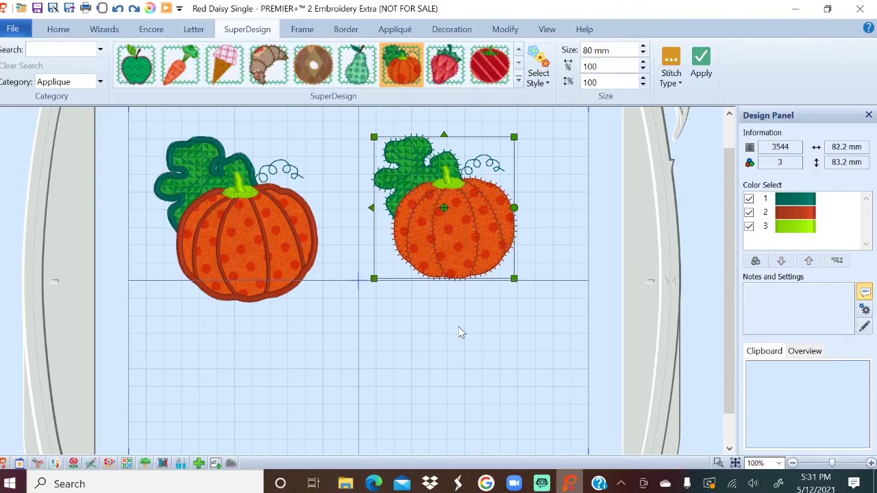
# - Insert a third pumpkin in the Motif Border 1 style at 85 mm and place it centrally below the other two
pyautogui.click(543, 77)
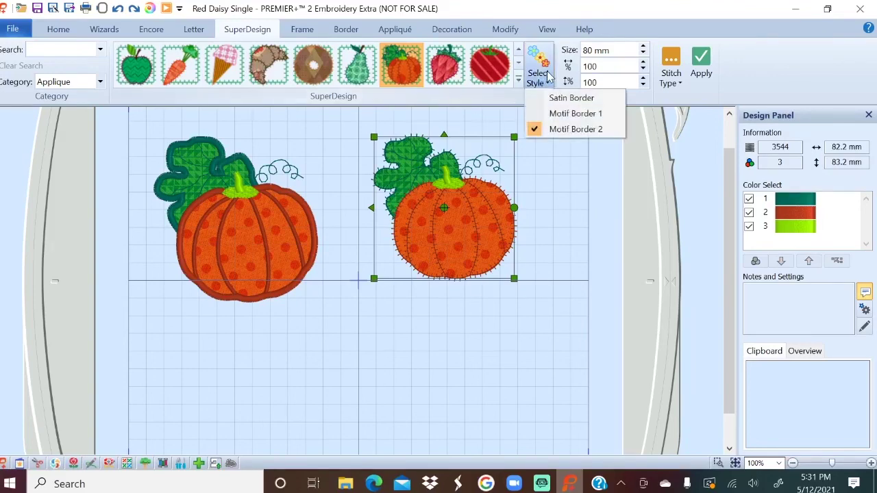
pyautogui.click(573, 121)
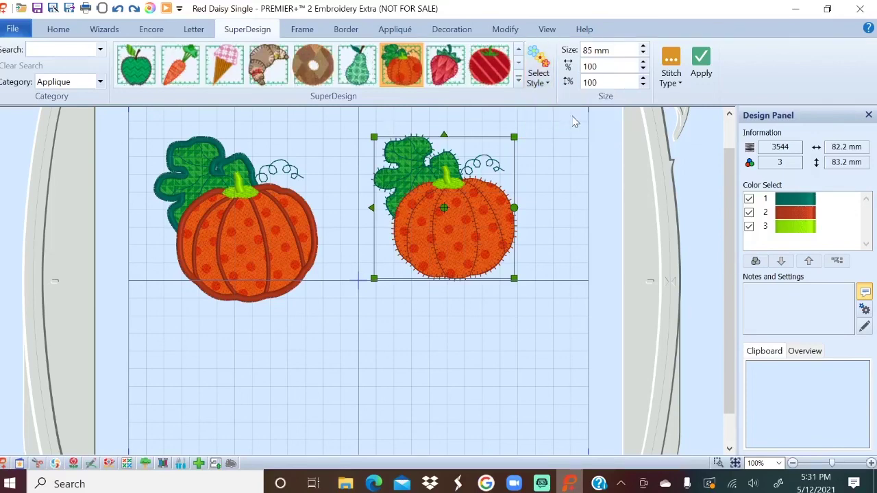
pyautogui.click(701, 67)
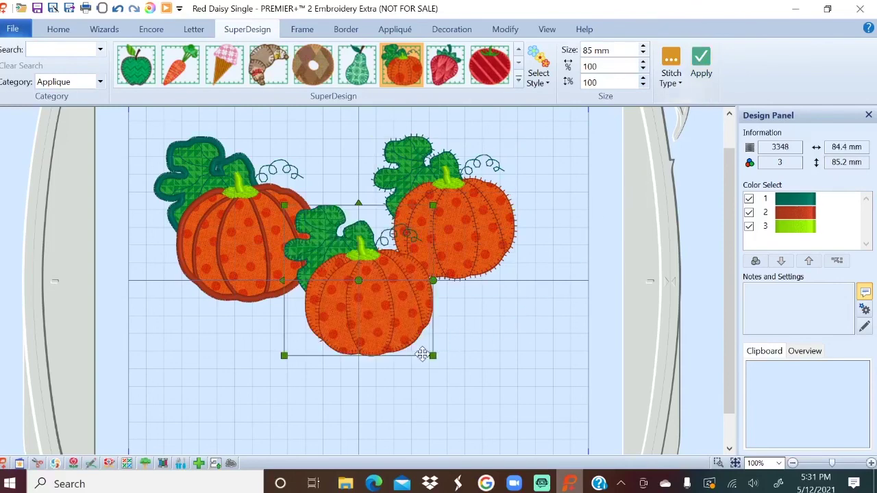
pyautogui.moveTo(375, 321); pyautogui.dragTo(384, 396)
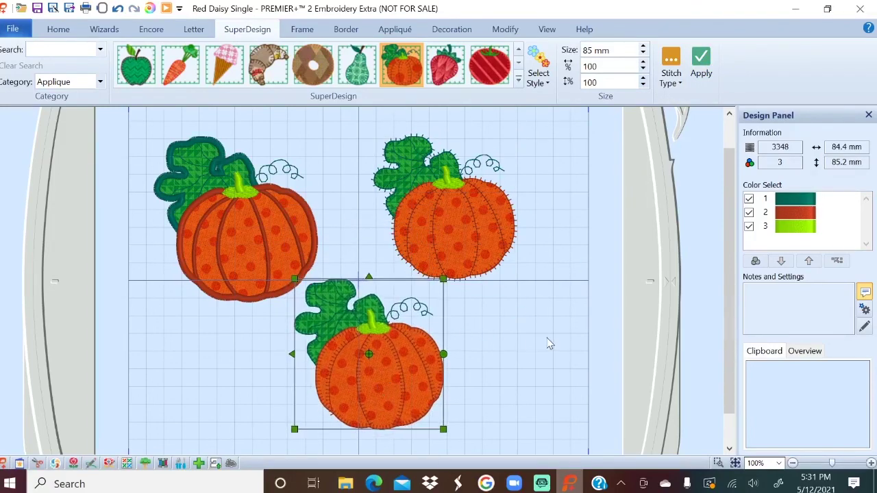